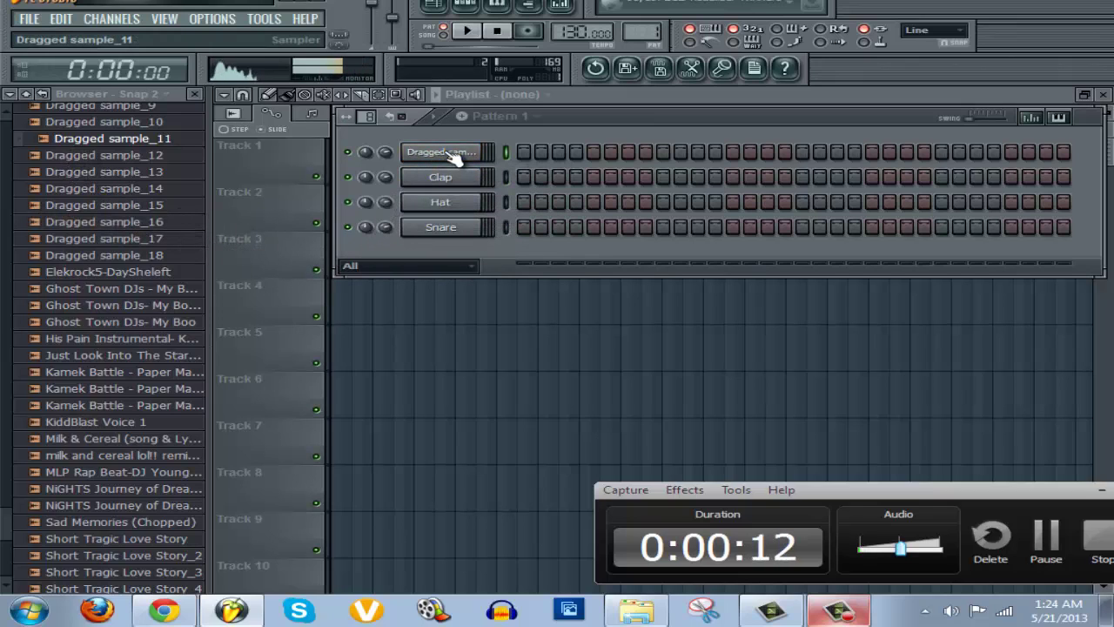
# Trigger the dragged sample on the first step of Pattern 1 and audition the pattern at a tempo of 72.
pyautogui.click(524, 152)
pyautogui.moveTo(586, 124); pyautogui.dragTo(557, 120)
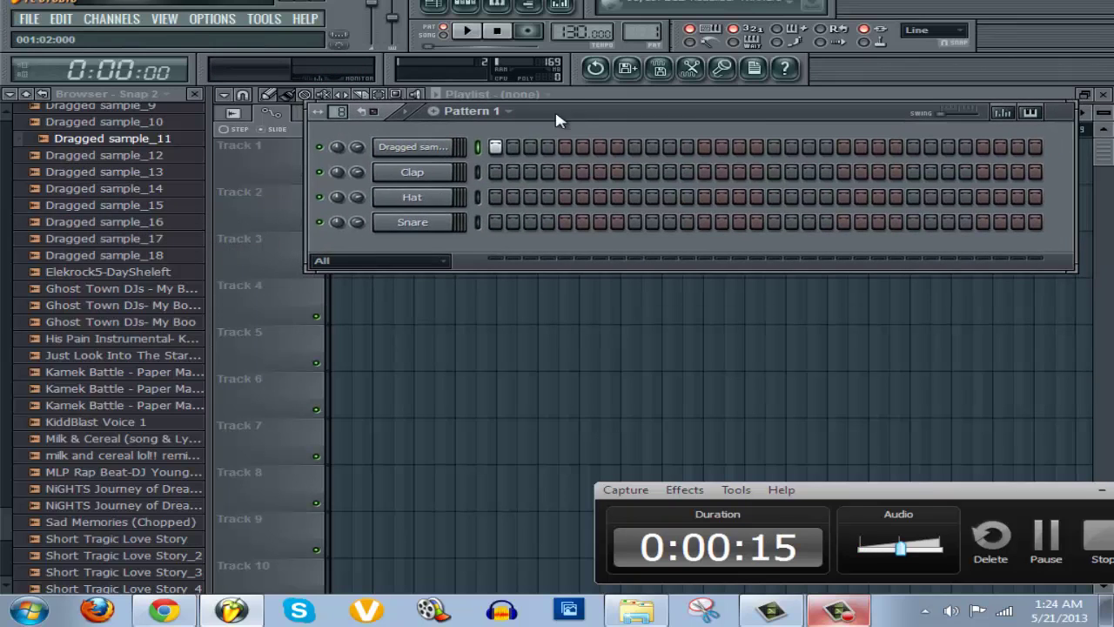
pyautogui.click(470, 33)
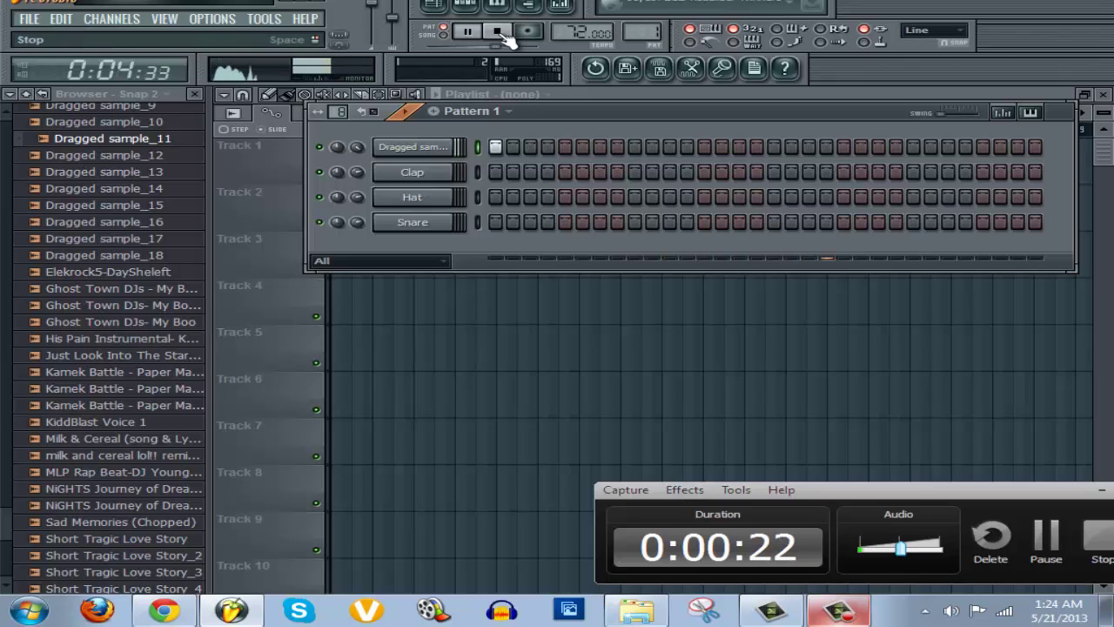
pyautogui.click(505, 37)
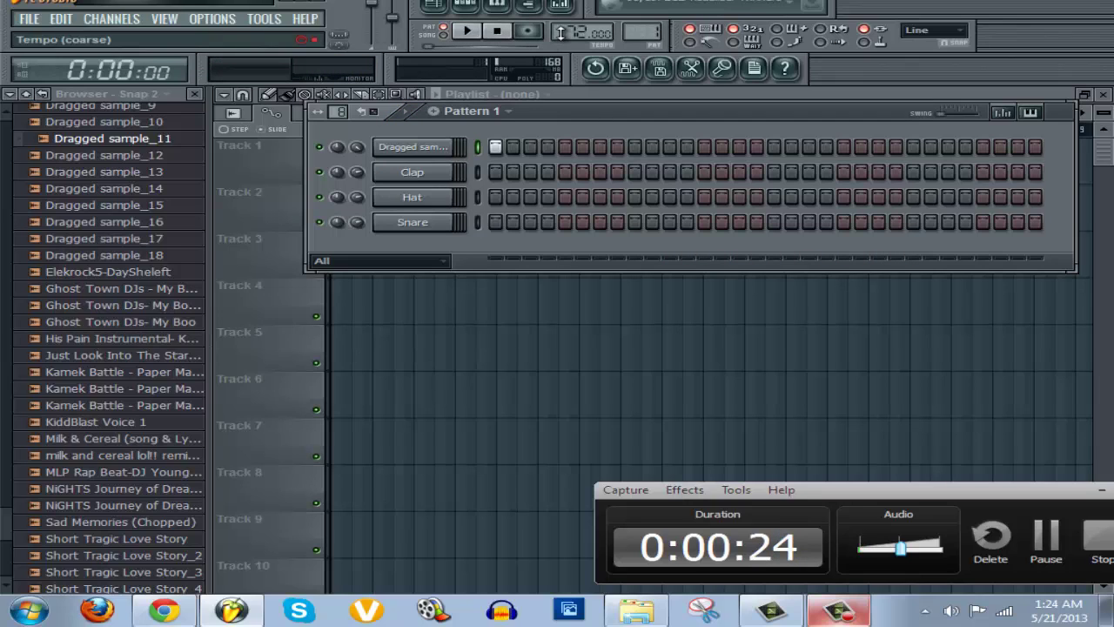
# Raise the tempo in stages to 96, replaying the pattern to judge the speed, and collapse the open browser folders.
pyautogui.moveTo(561, 32); pyautogui.dragTo(563, 10)
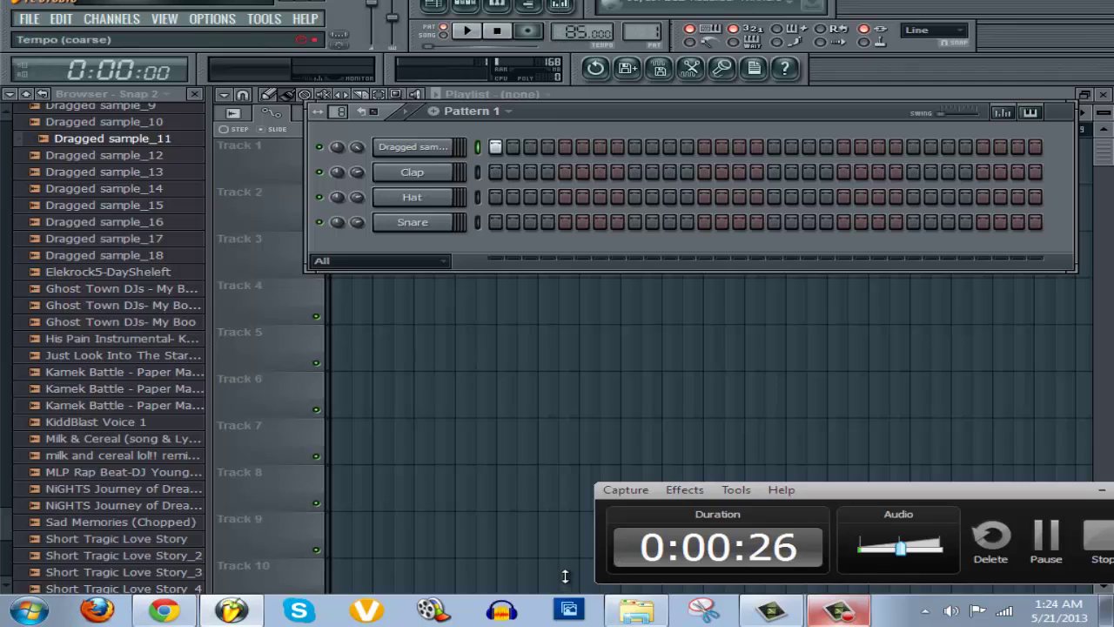
pyautogui.click(467, 32)
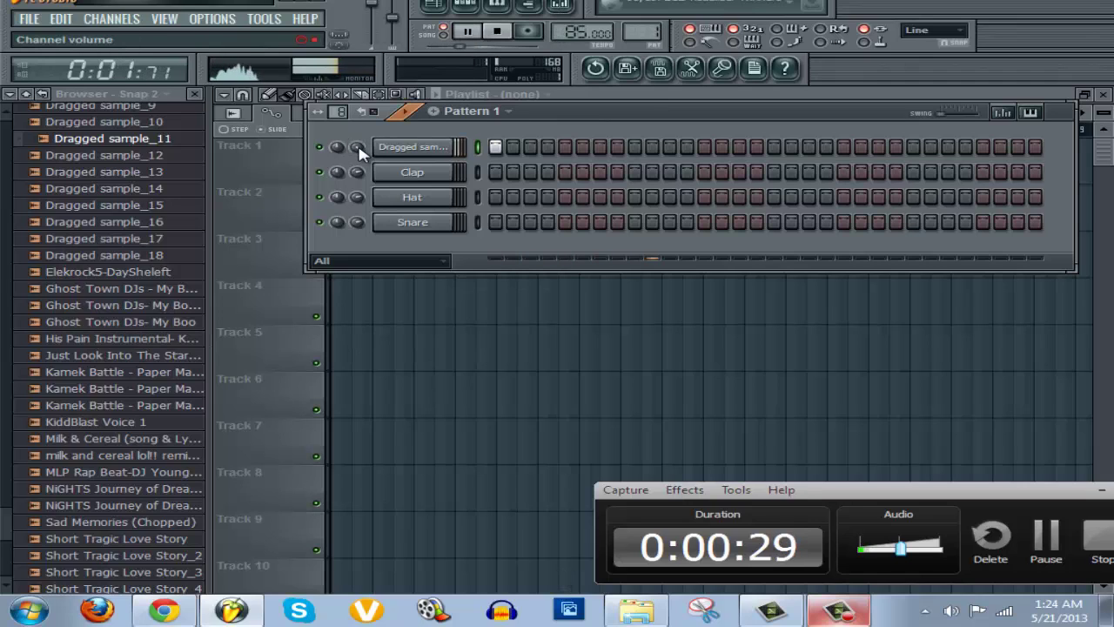
pyautogui.click(499, 33)
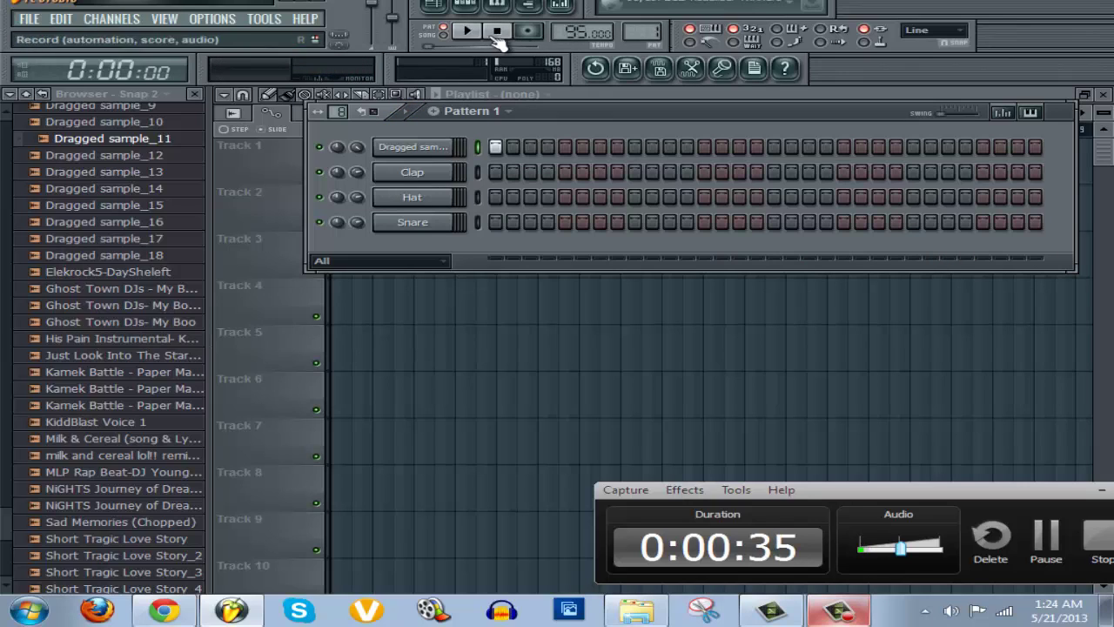
pyautogui.click(467, 31)
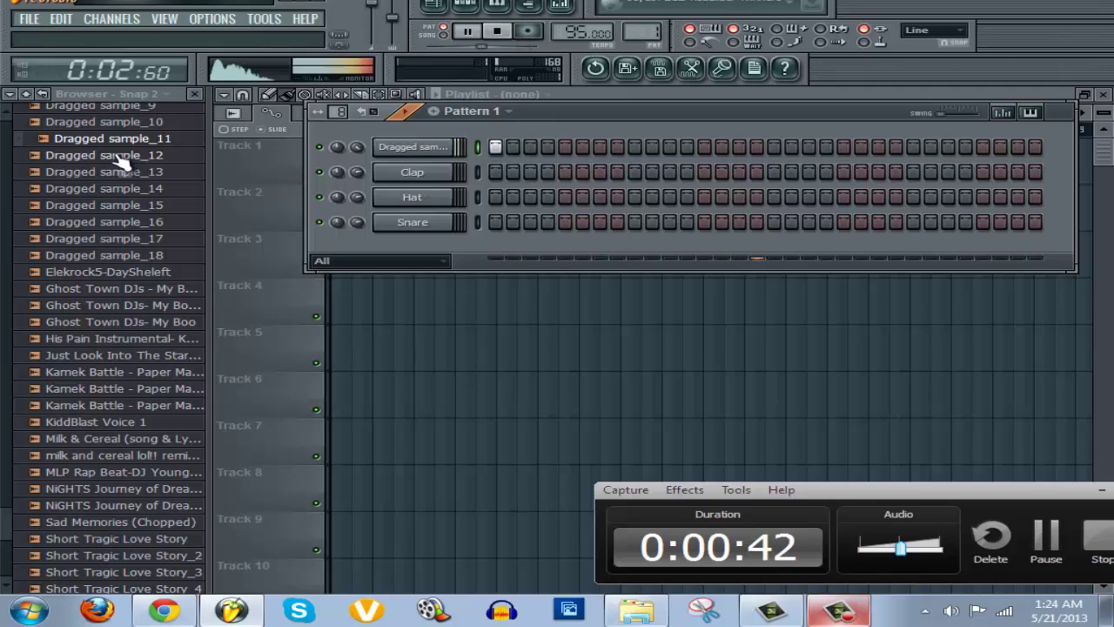
pyautogui.click(27, 94)
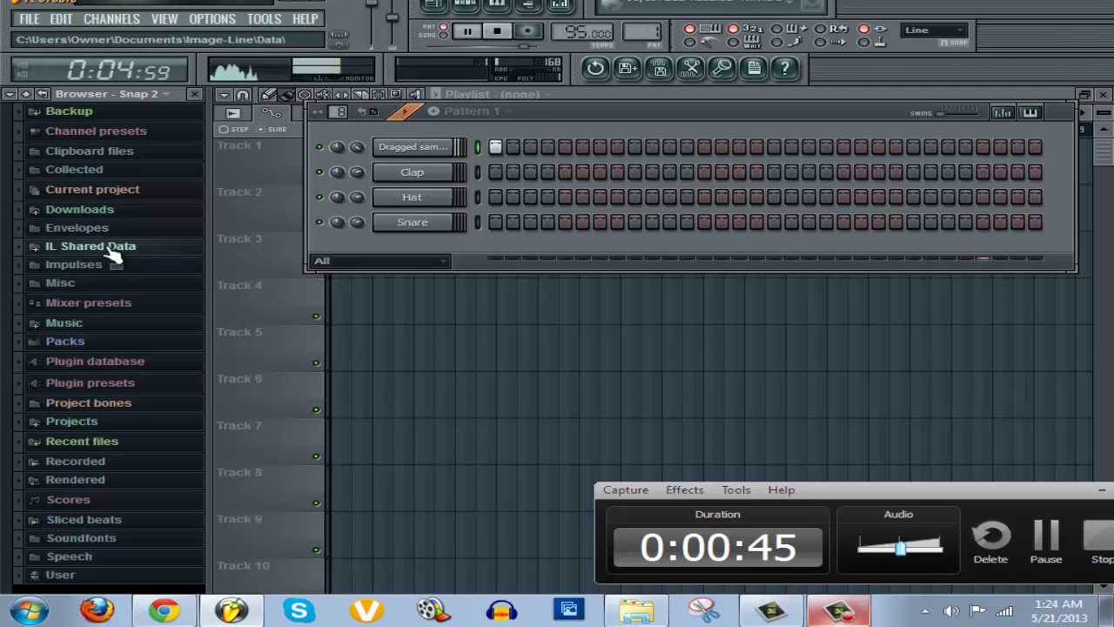
pyautogui.click(497, 31)
pyautogui.click(477, 31)
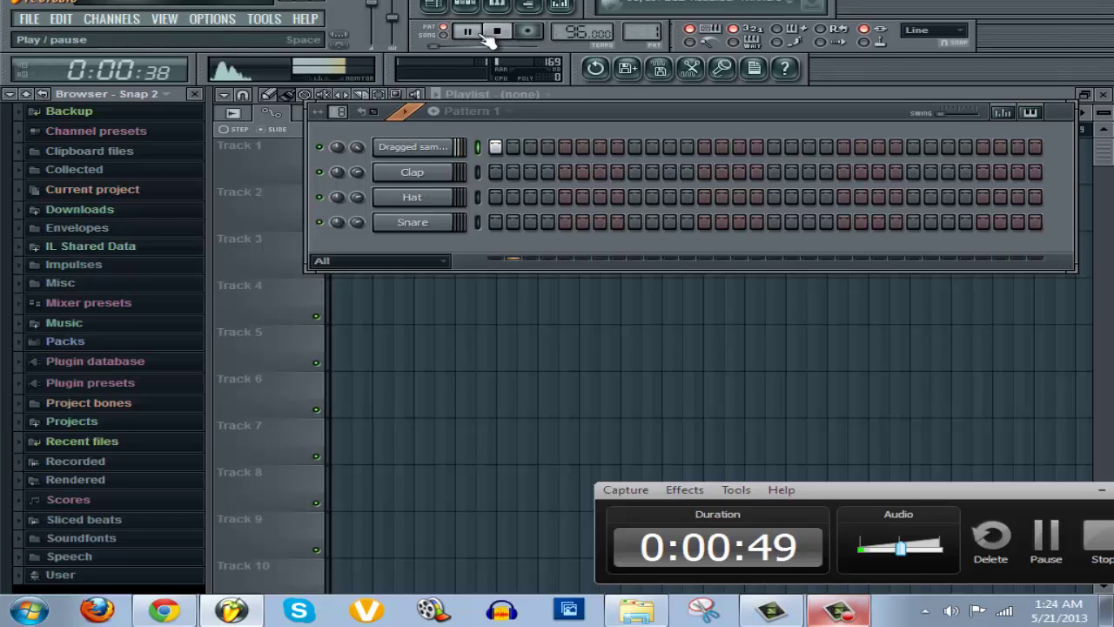
pyautogui.click(677, 490)
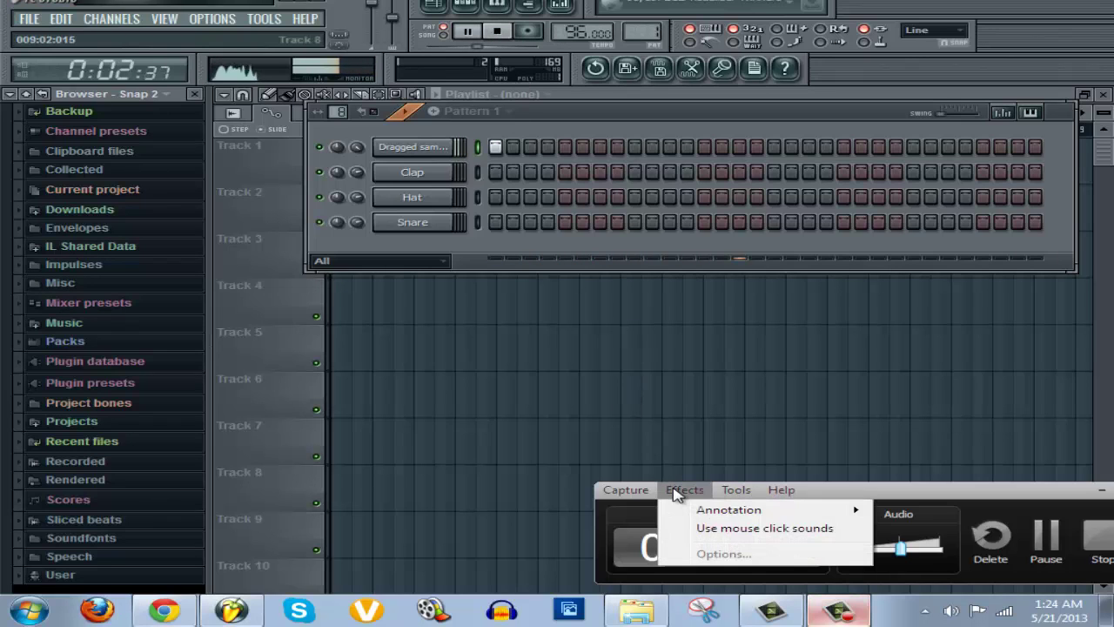
pyautogui.moveTo(735, 512)
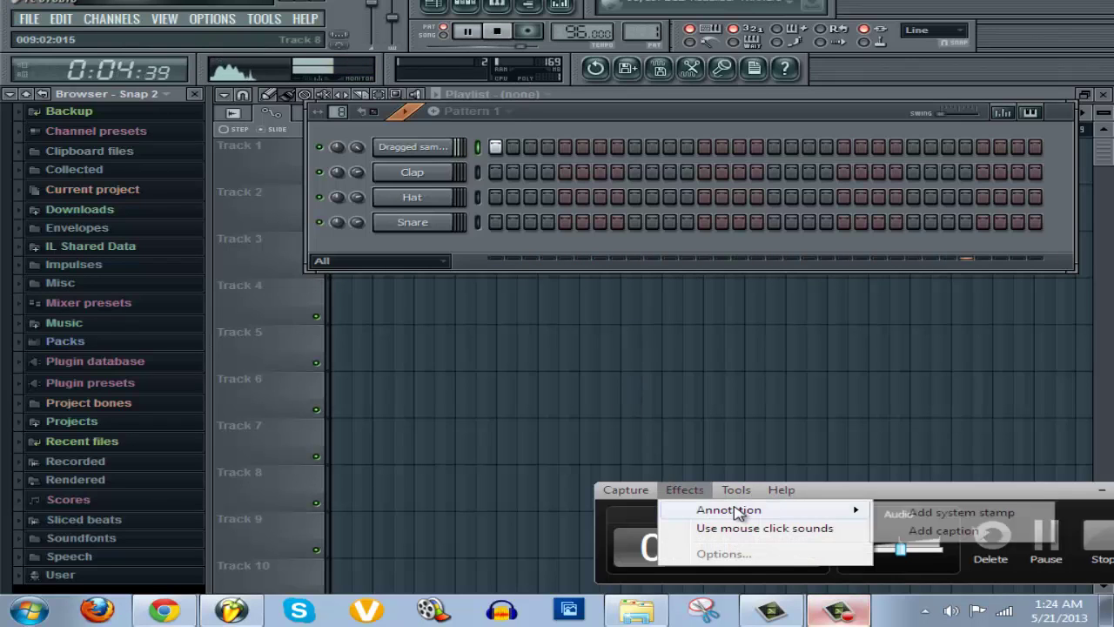
pyautogui.click(682, 115)
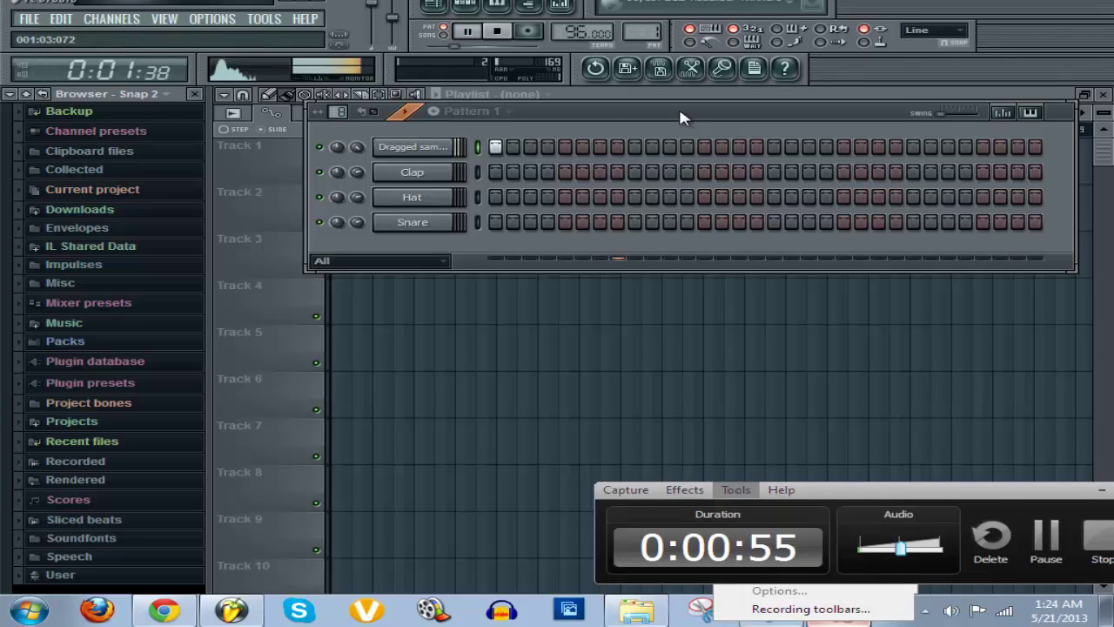
# Expand the User folder in the sample browser and check its instruments and Teen Gohan Vocals subfolders.
pyautogui.click(157, 249)
pyautogui.scroll(-12, 84, 522)
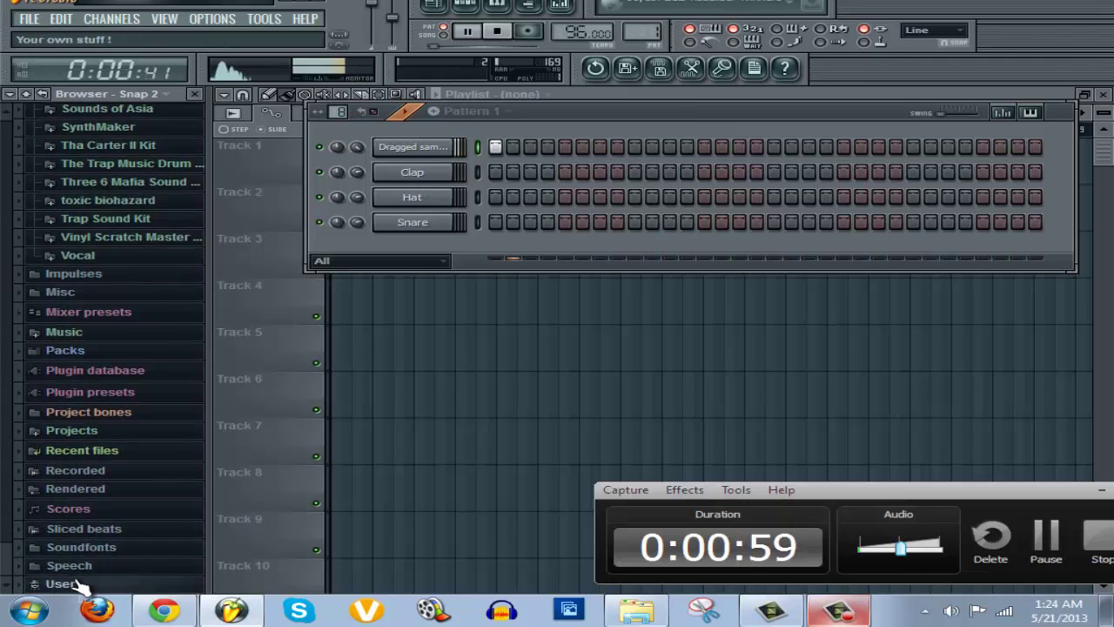
pyautogui.click(61, 589)
pyautogui.click(153, 378)
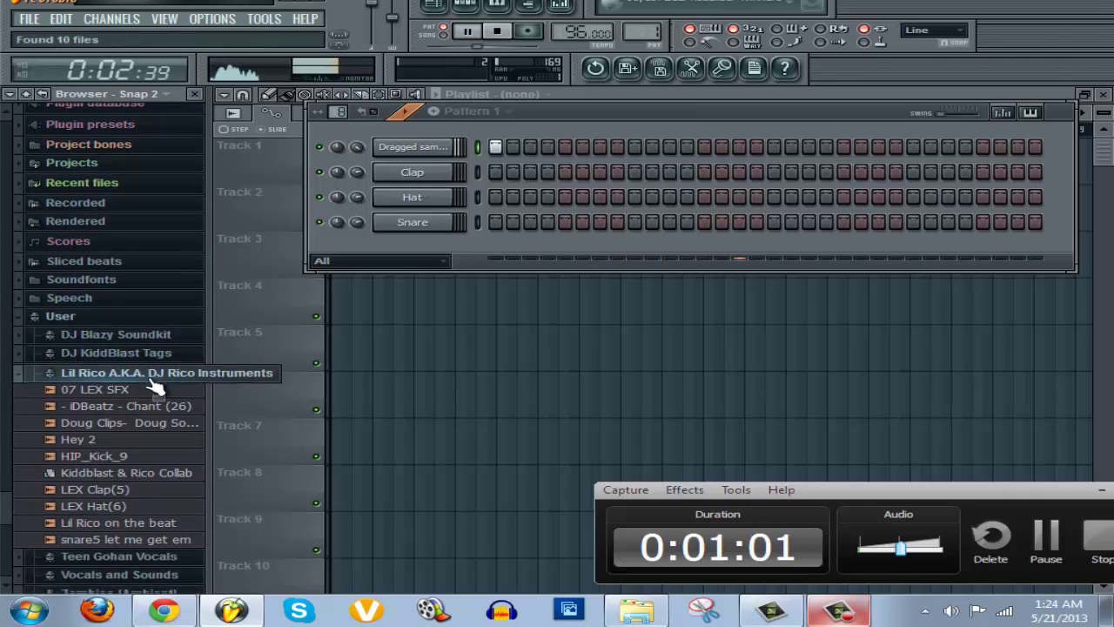
pyautogui.click(155, 373)
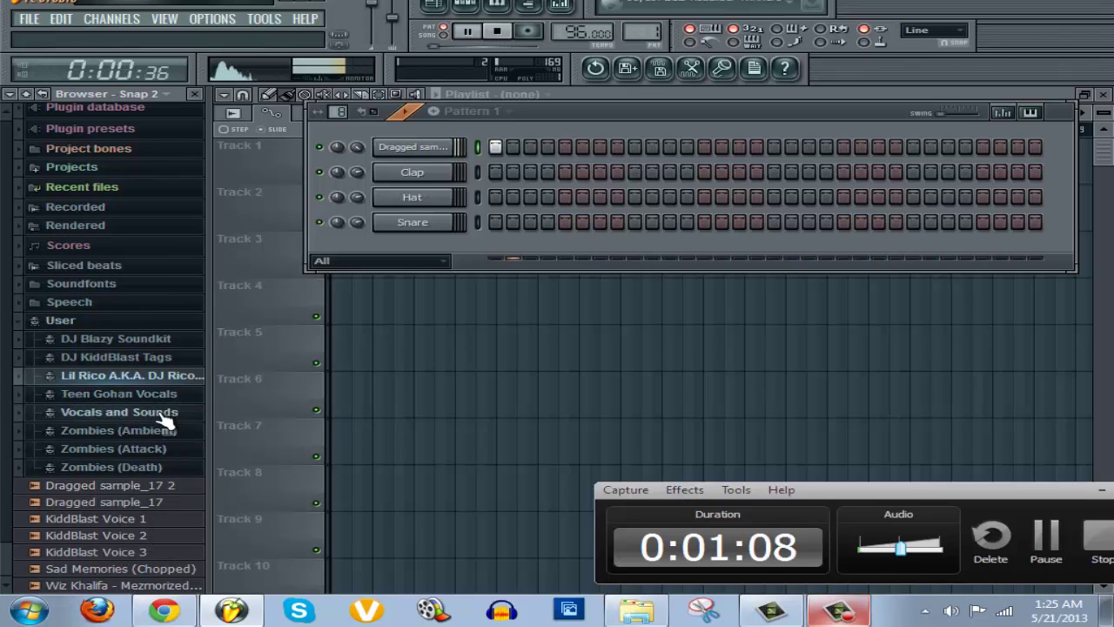
pyautogui.click(109, 393)
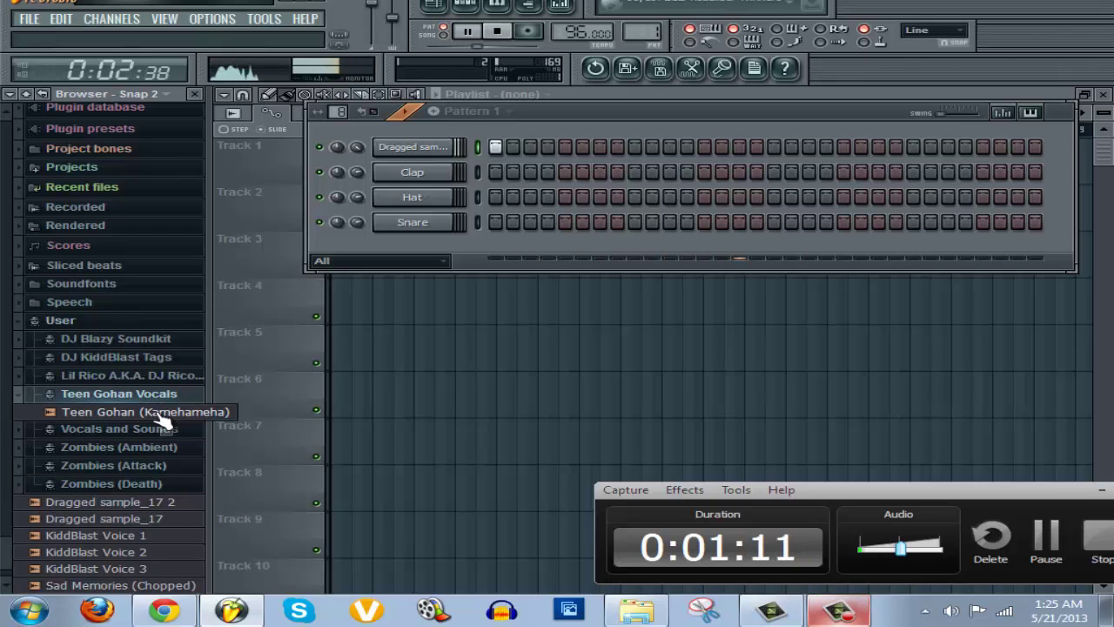
pyautogui.click(166, 394)
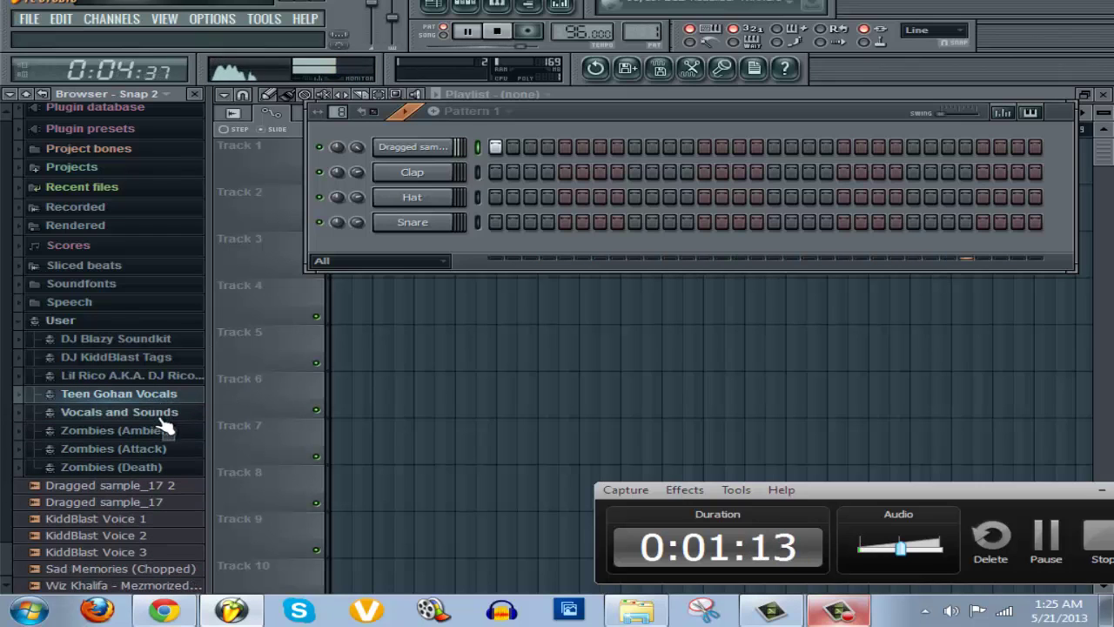
# Preview scratch and SWAG samples in the Vocals and Sounds folder and load Knock Kick onto the Clap channel.
pyautogui.click(164, 414)
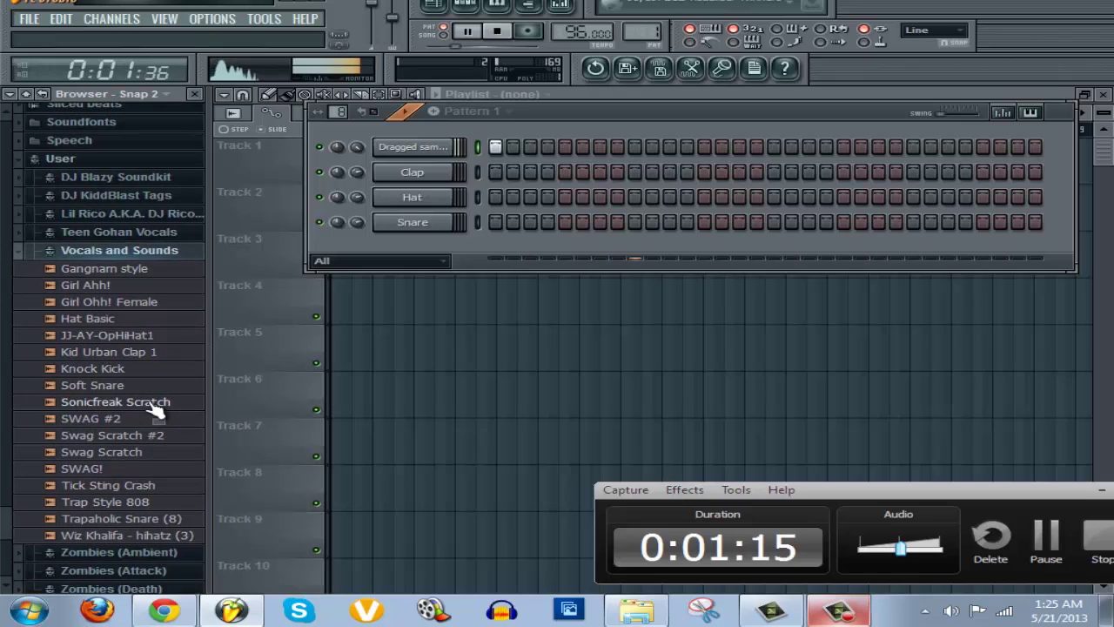
pyautogui.click(155, 409)
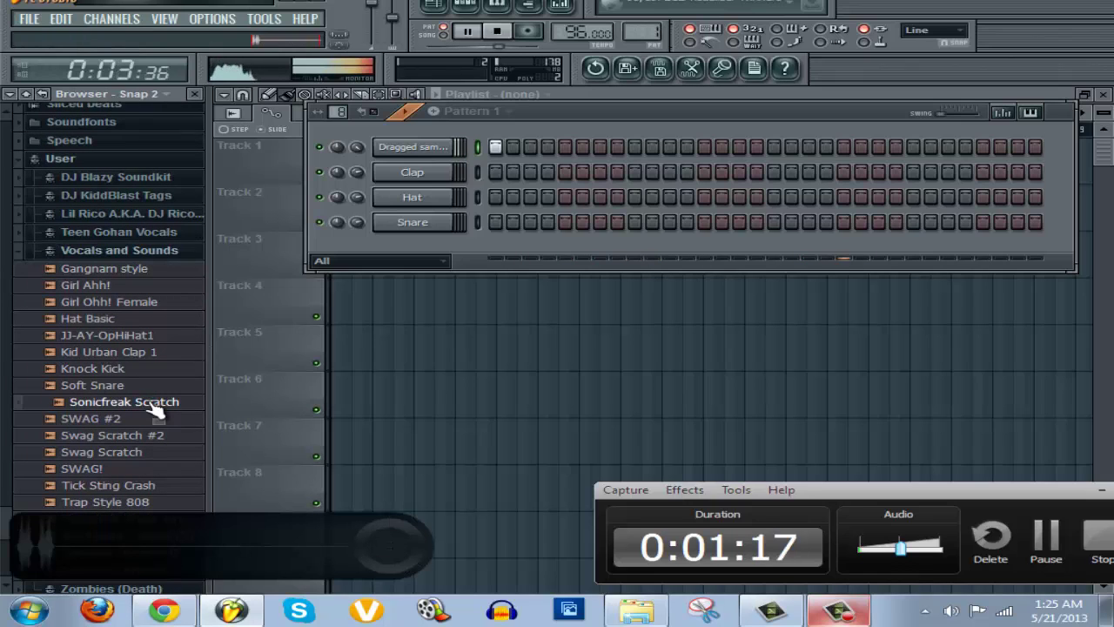
pyautogui.click(122, 419)
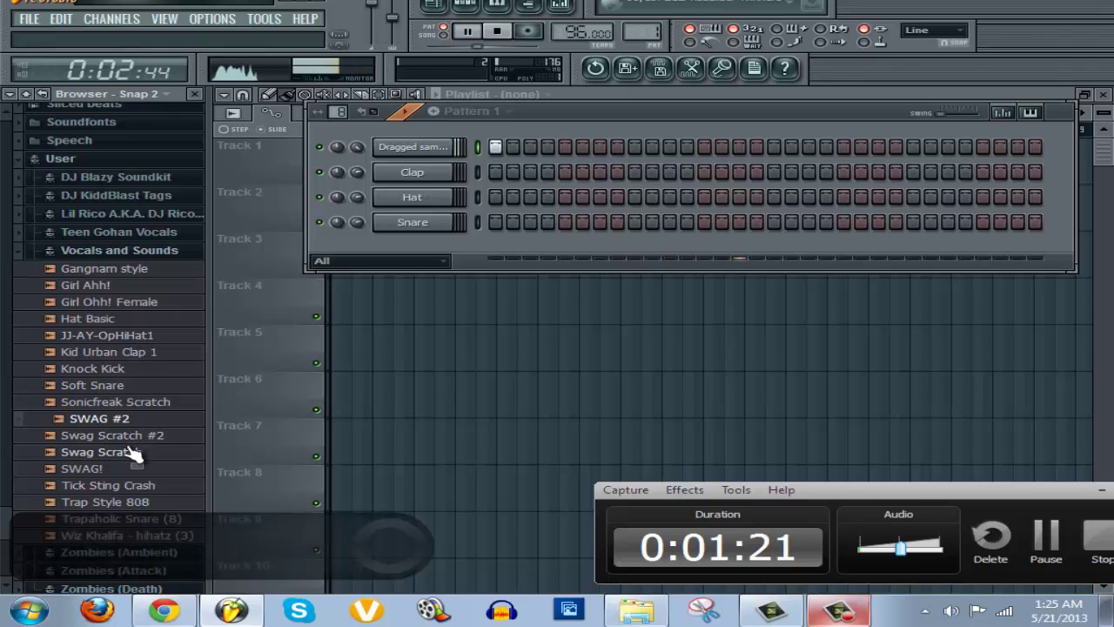
pyautogui.moveTo(120, 372); pyautogui.dragTo(436, 174)
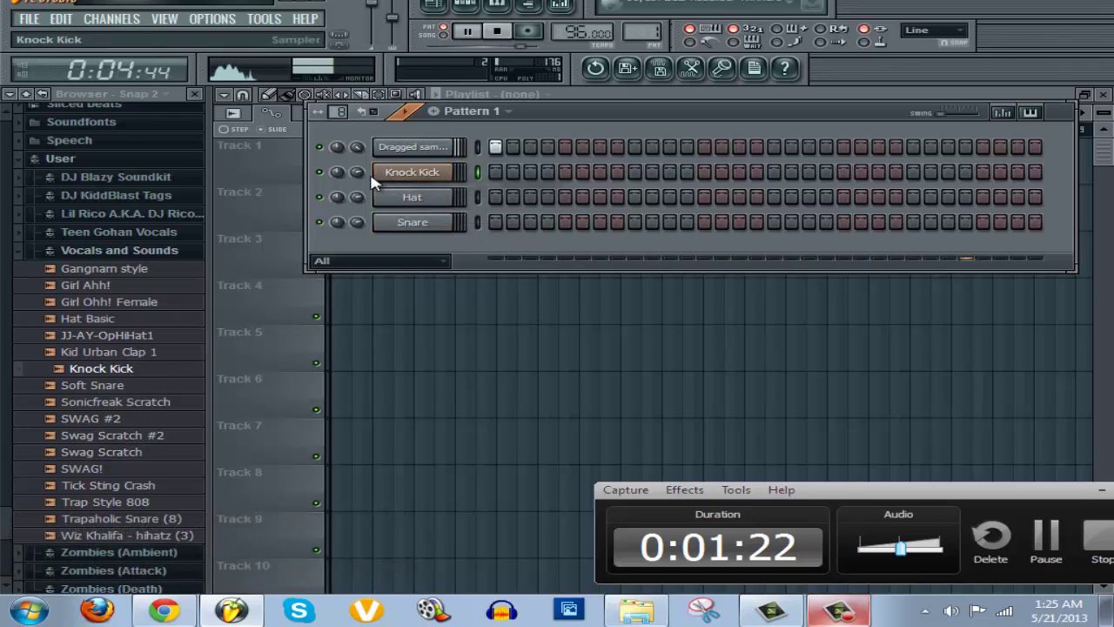
# Place Knock Kick hits on steps 1, 9, 17, 25, 31 and 32 of Pattern 1.
pyautogui.click(496, 172)
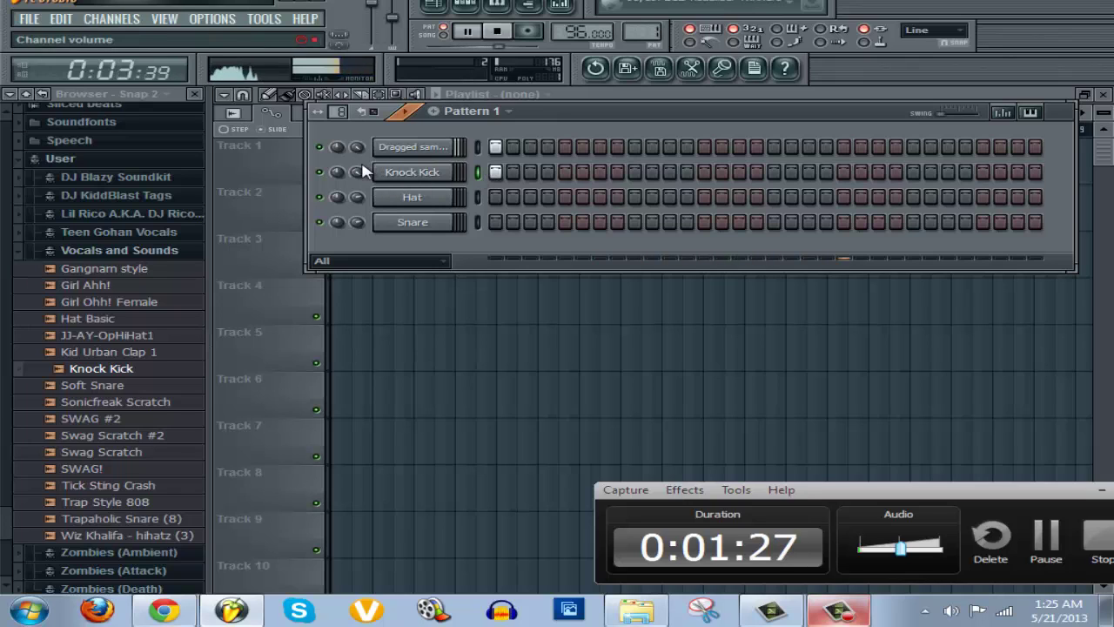
pyautogui.click(600, 172)
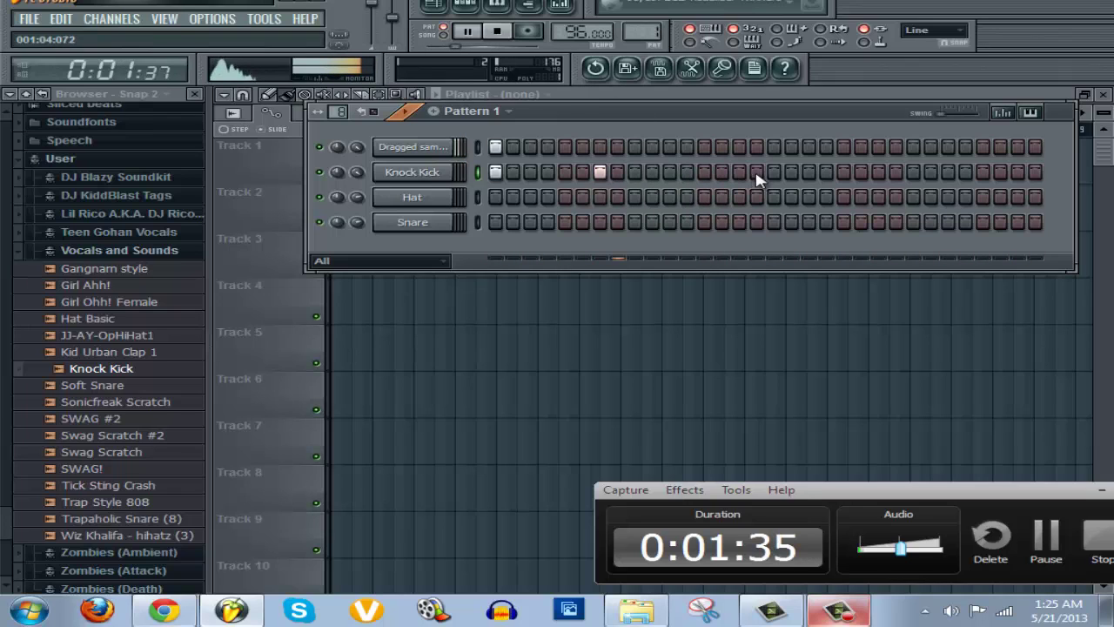
pyautogui.click(846, 173)
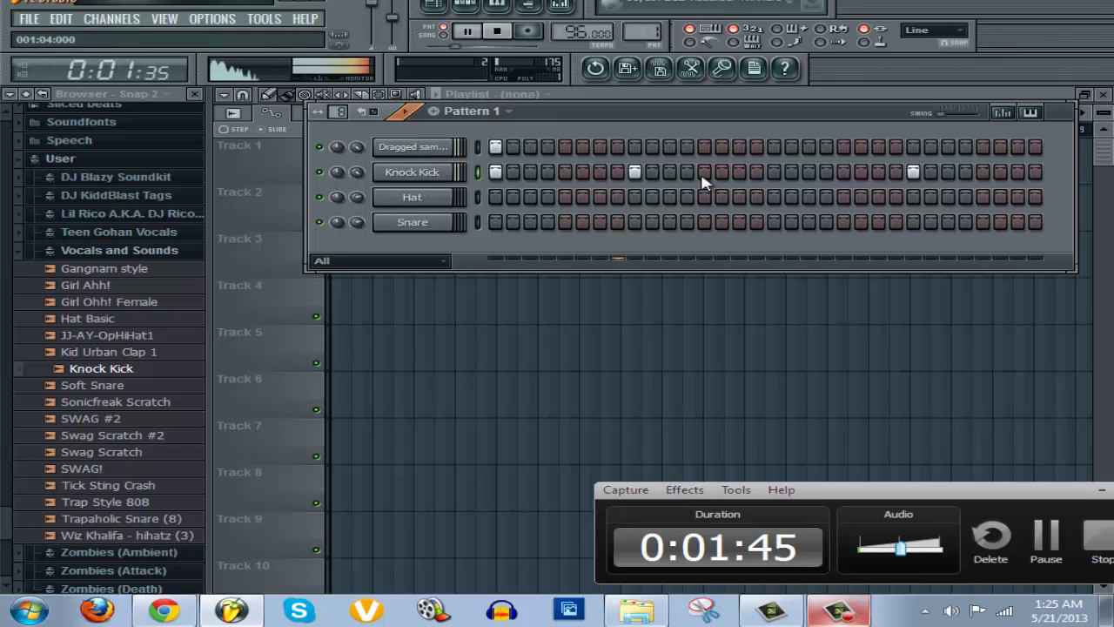
pyautogui.click(773, 172)
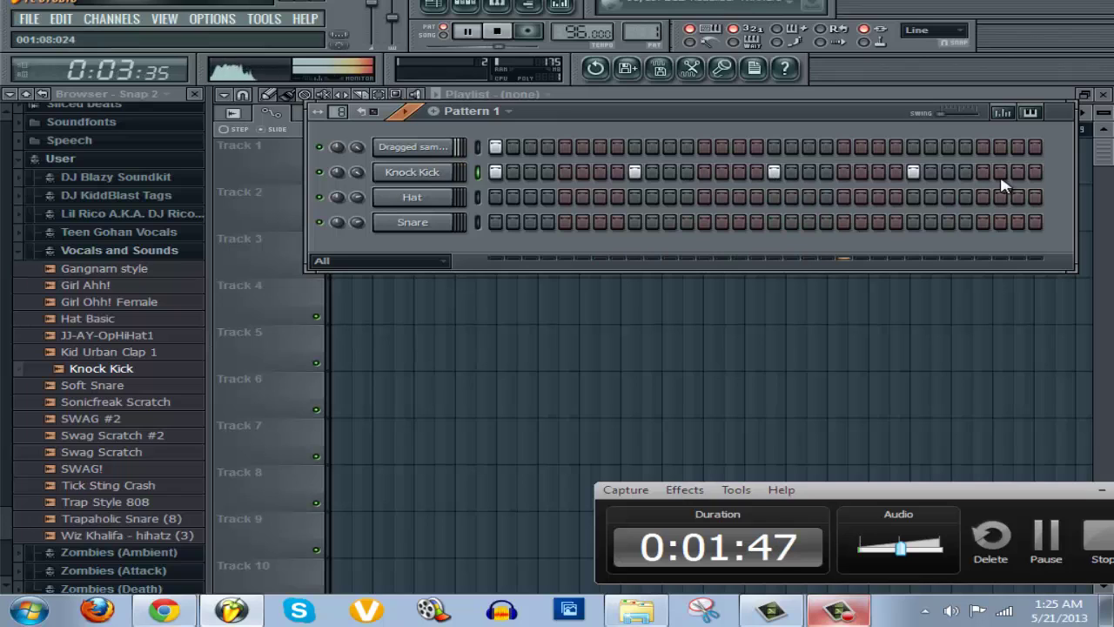
pyautogui.moveTo(1017, 173); pyautogui.dragTo(1035, 173)
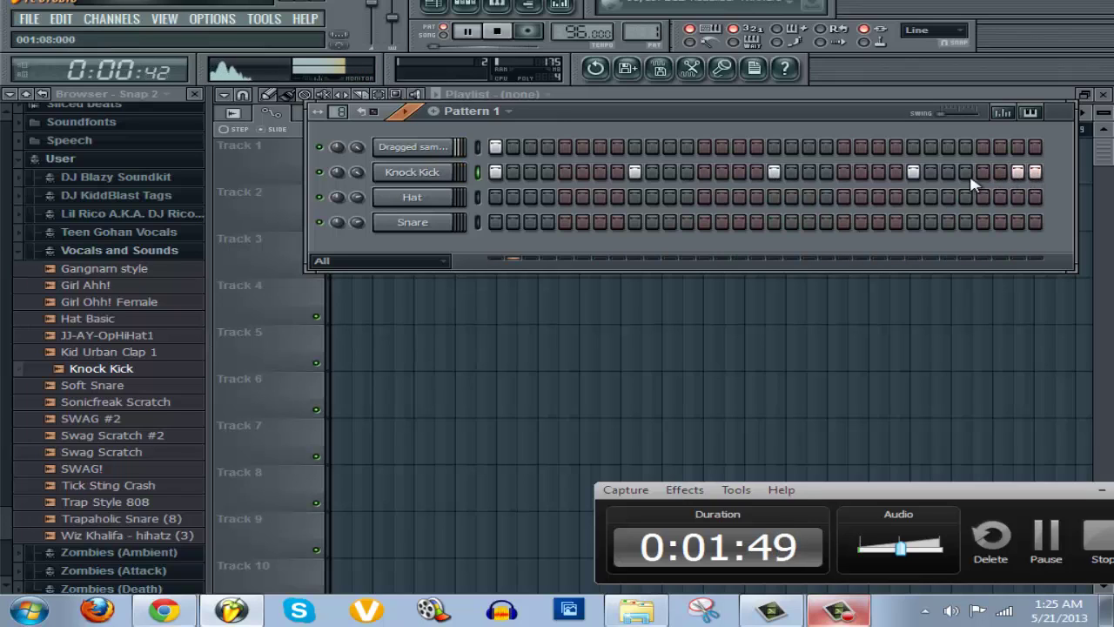
# Find Brk_Snr2 in the 9th Wonder Snares folder under IL Shared Data and load it onto the Hat channel.
pyautogui.click(159, 255)
pyautogui.moveTo(7, 300); pyautogui.dragTo(11, 74)
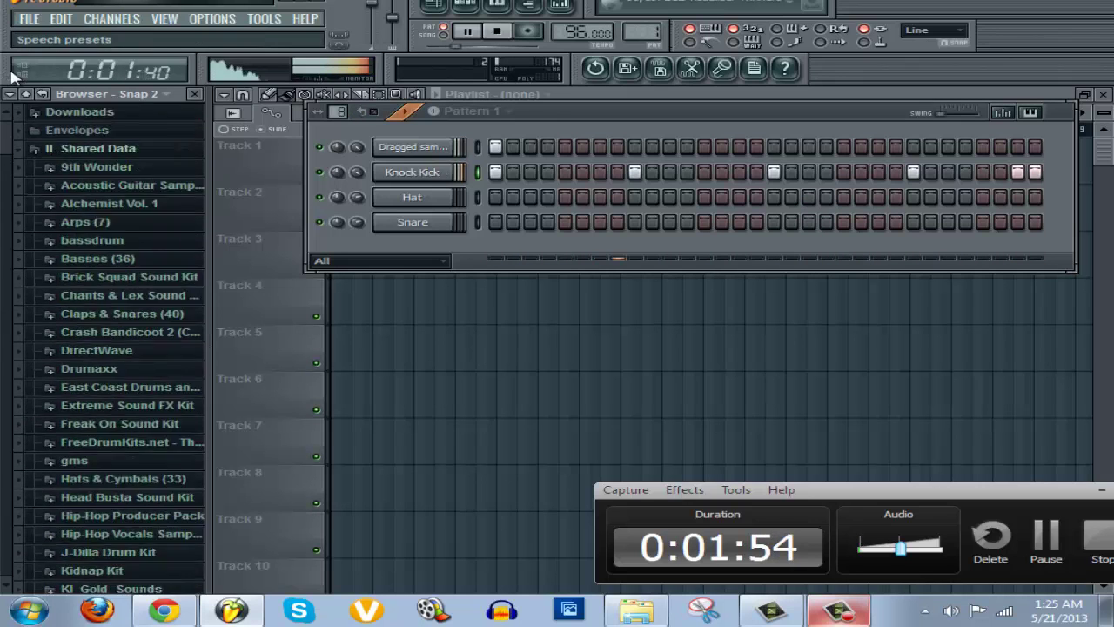
pyautogui.click(105, 262)
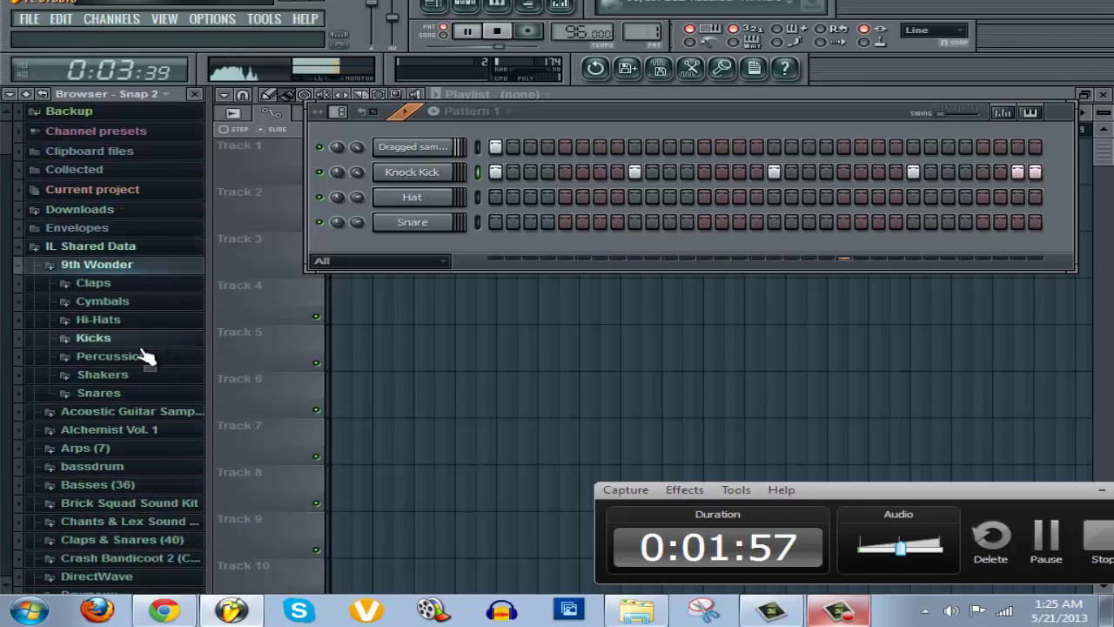
pyautogui.click(144, 381)
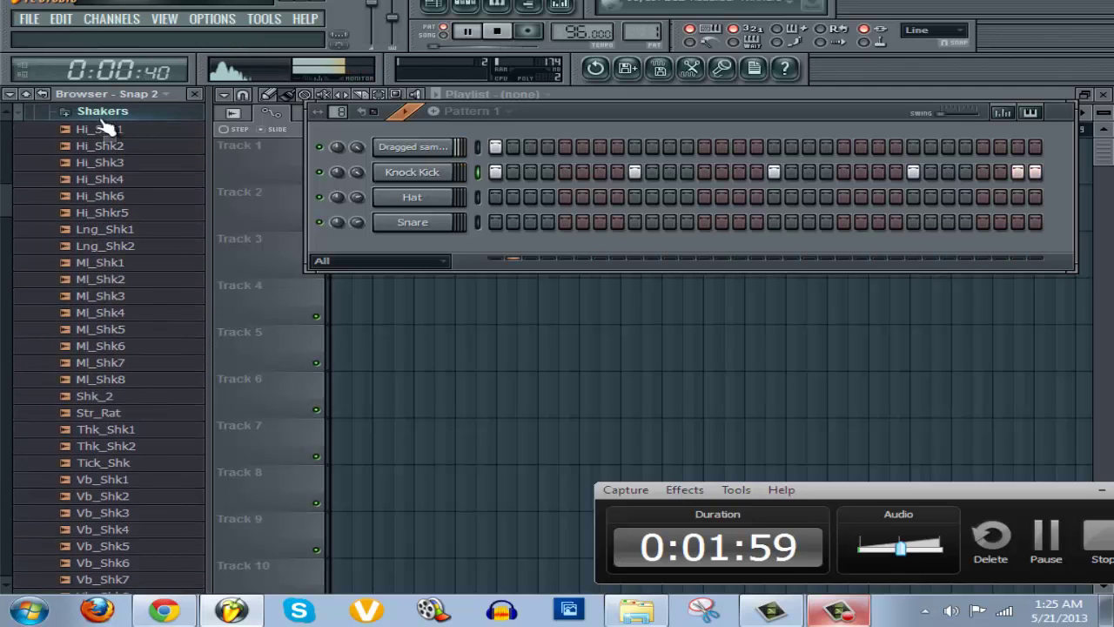
pyautogui.click(113, 117)
pyautogui.click(111, 128)
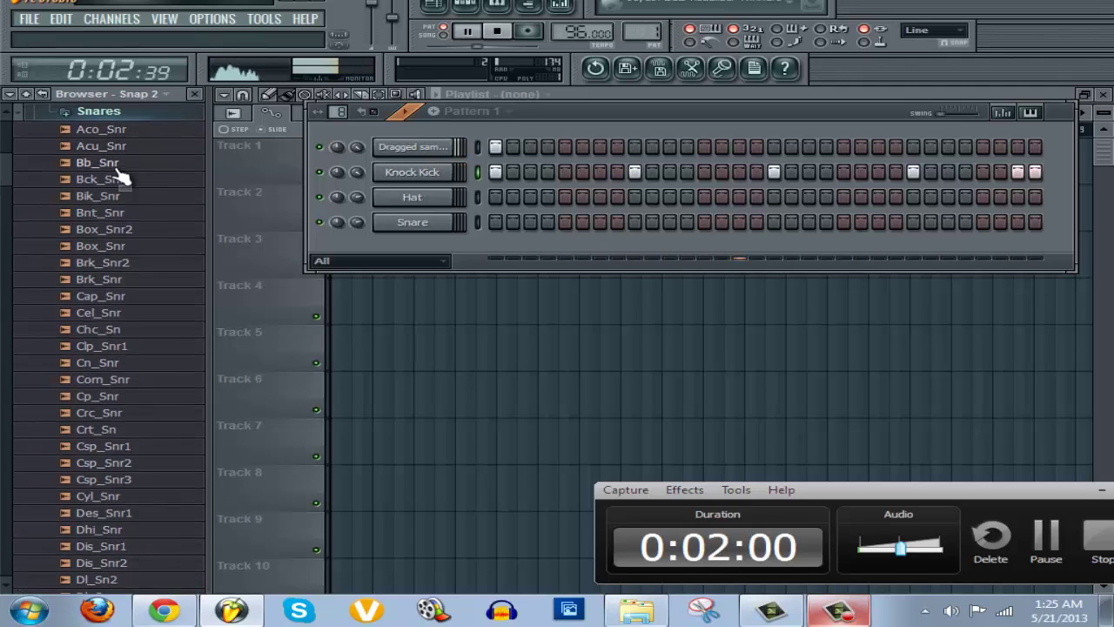
pyautogui.click(140, 266)
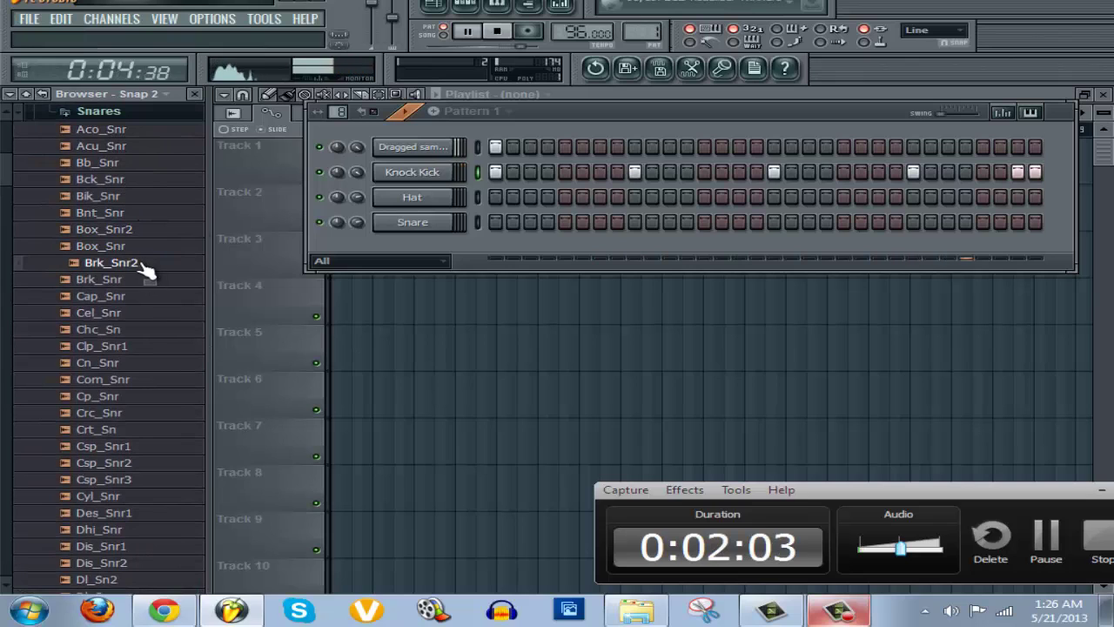
pyautogui.moveTo(146, 272); pyautogui.dragTo(413, 198)
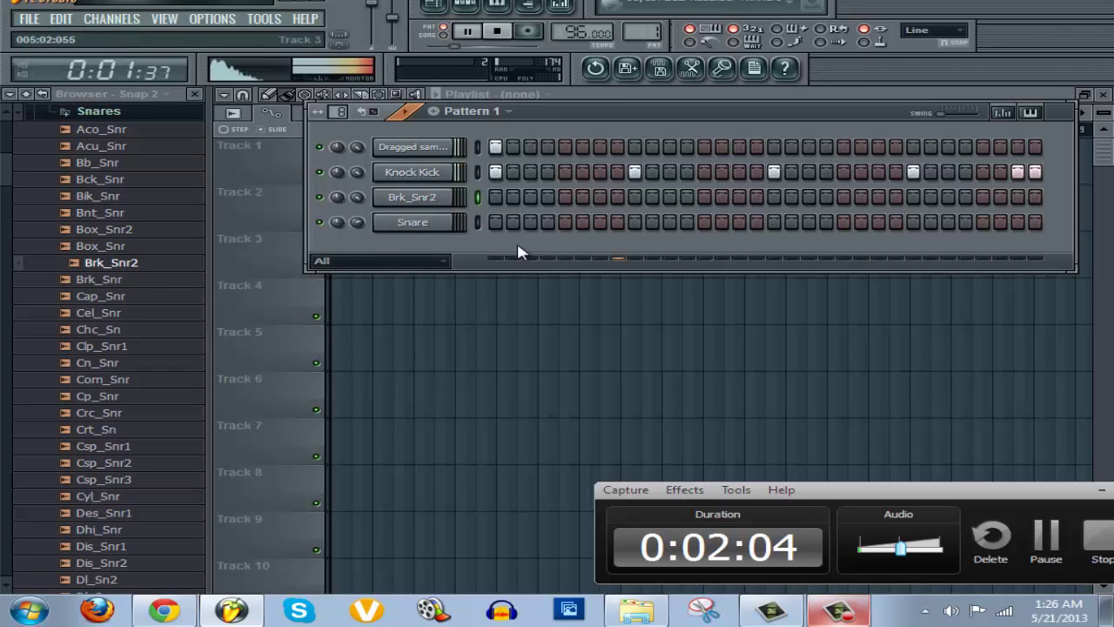
# Place Brk_Snr2 hits on steps 5, 13, 21 and 29 of the playing pattern, and collapse the browser folders.
pyautogui.click(599, 199)
pyautogui.click(565, 197)
pyautogui.click(498, 31)
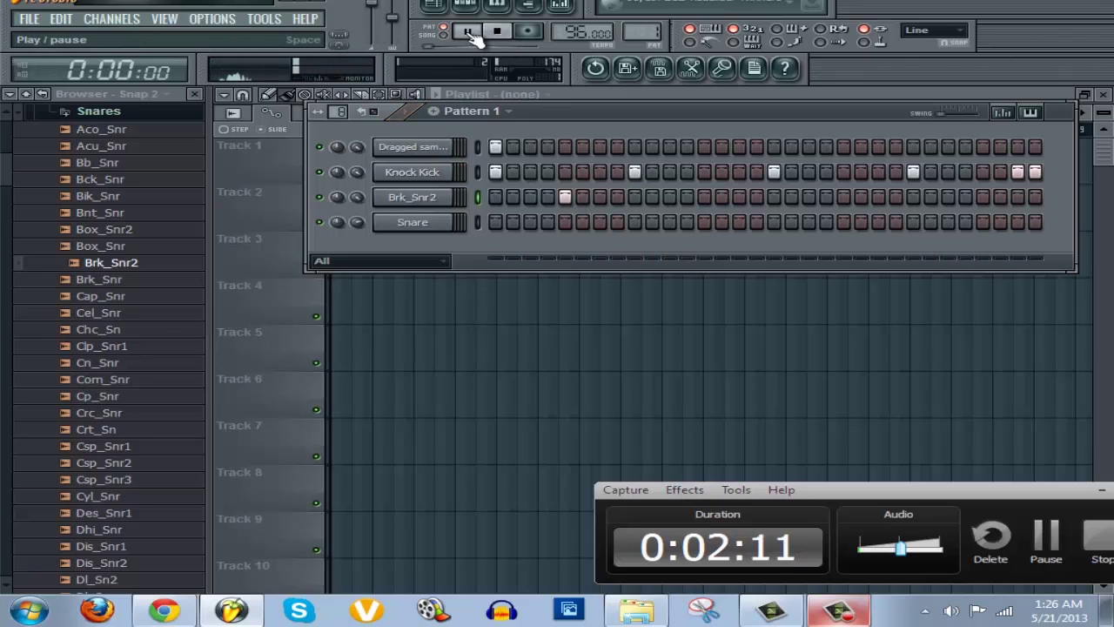
pyautogui.click(467, 30)
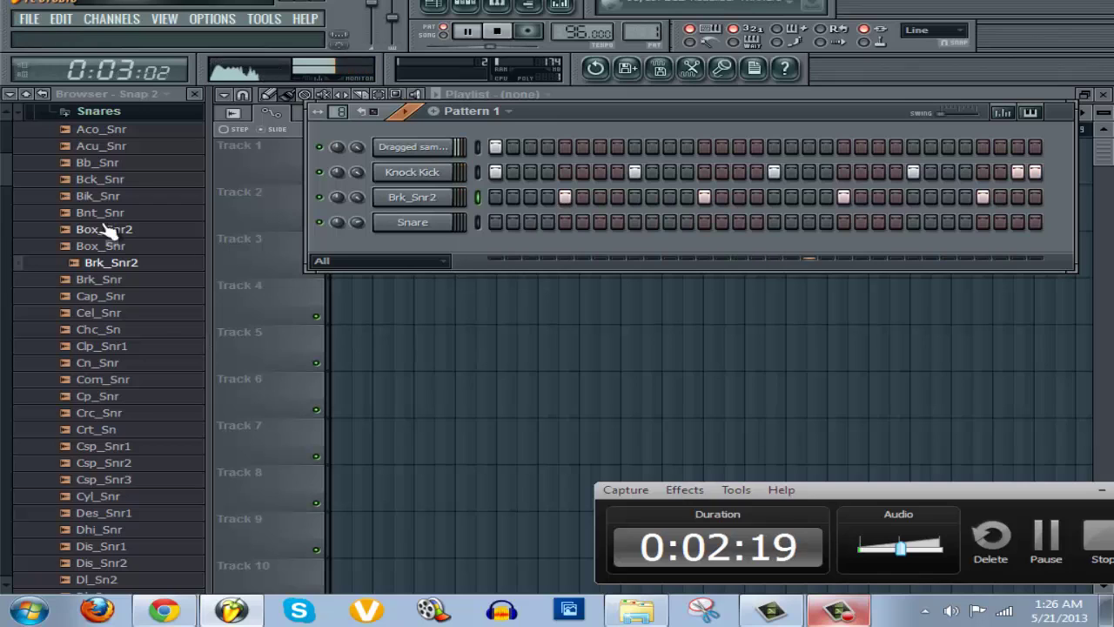
pyautogui.click(40, 95)
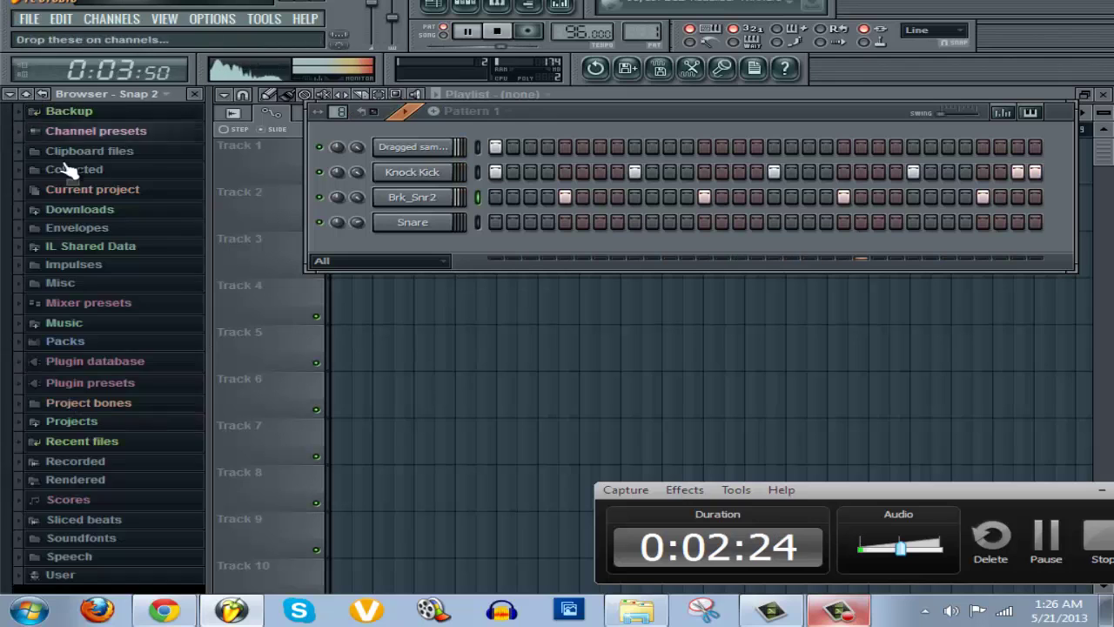
# Open the Shakers folder of the 9th Wonder kit under IL Shared Data.
pyautogui.click(96, 236)
pyautogui.click(96, 234)
pyautogui.click(100, 247)
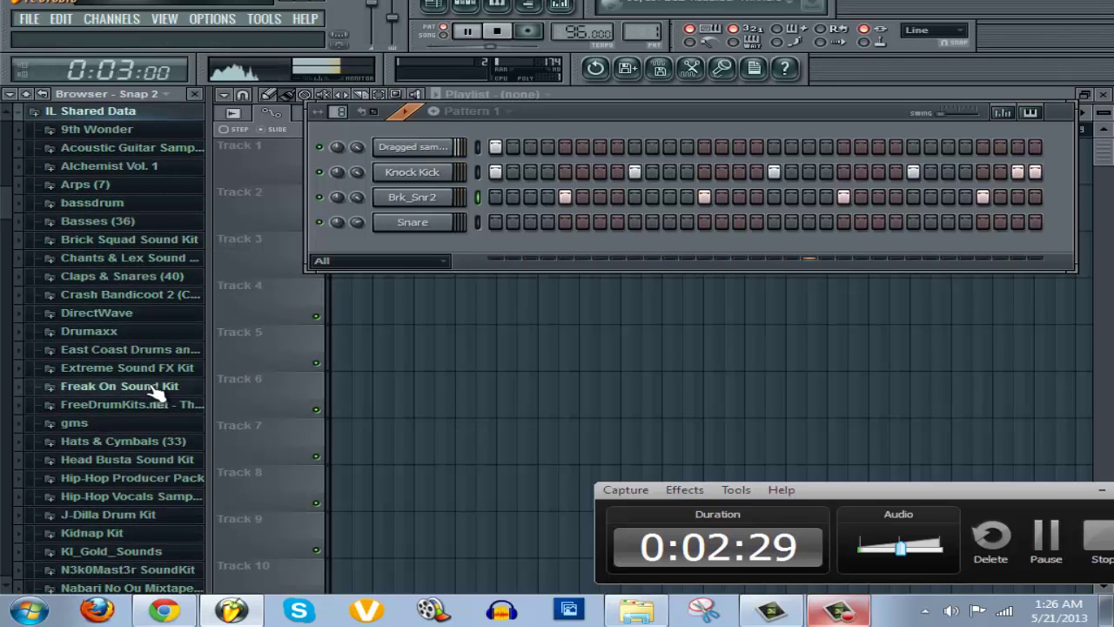
pyautogui.click(122, 130)
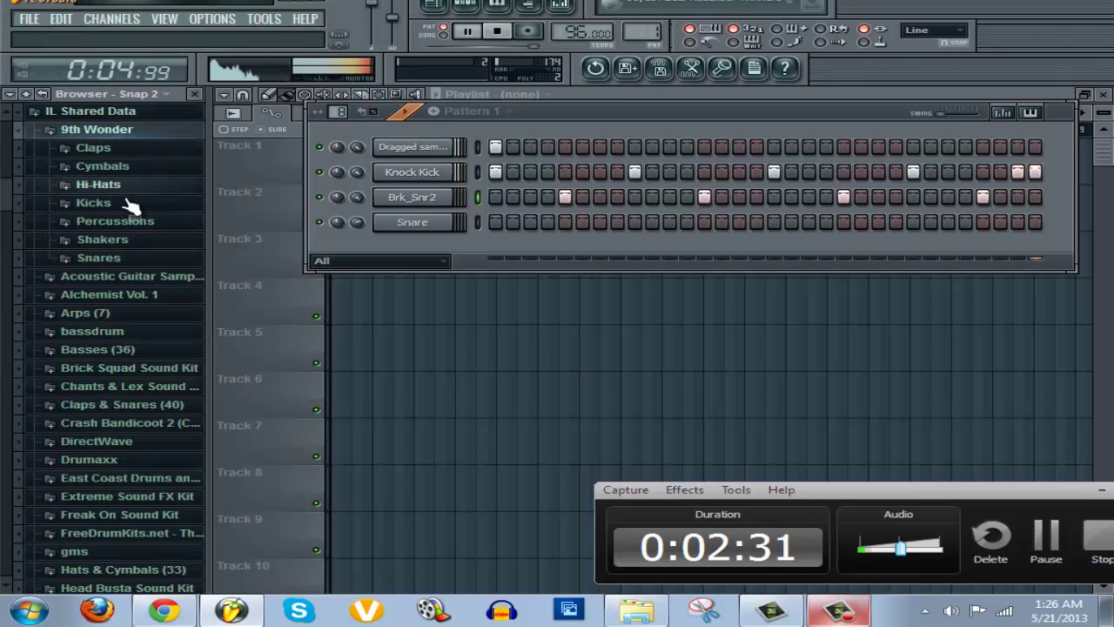
pyautogui.click(130, 245)
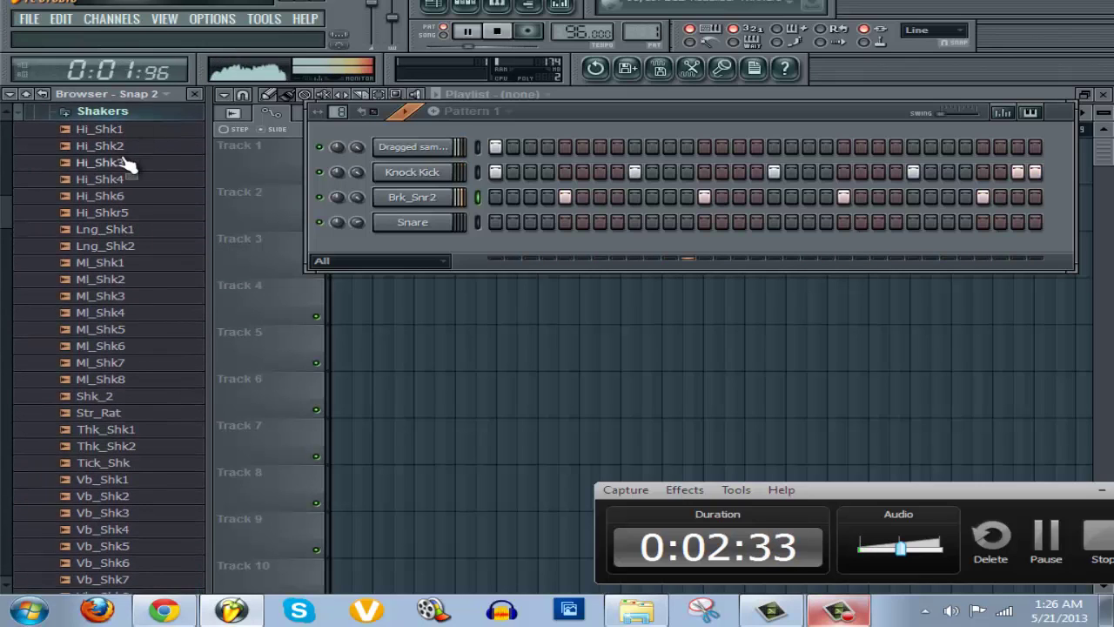
# Preview the high shaker samples, load Hi_Shk1 onto the Snare channel and fill all 32 of its steps.
pyautogui.click(118, 218)
pyautogui.click(126, 213)
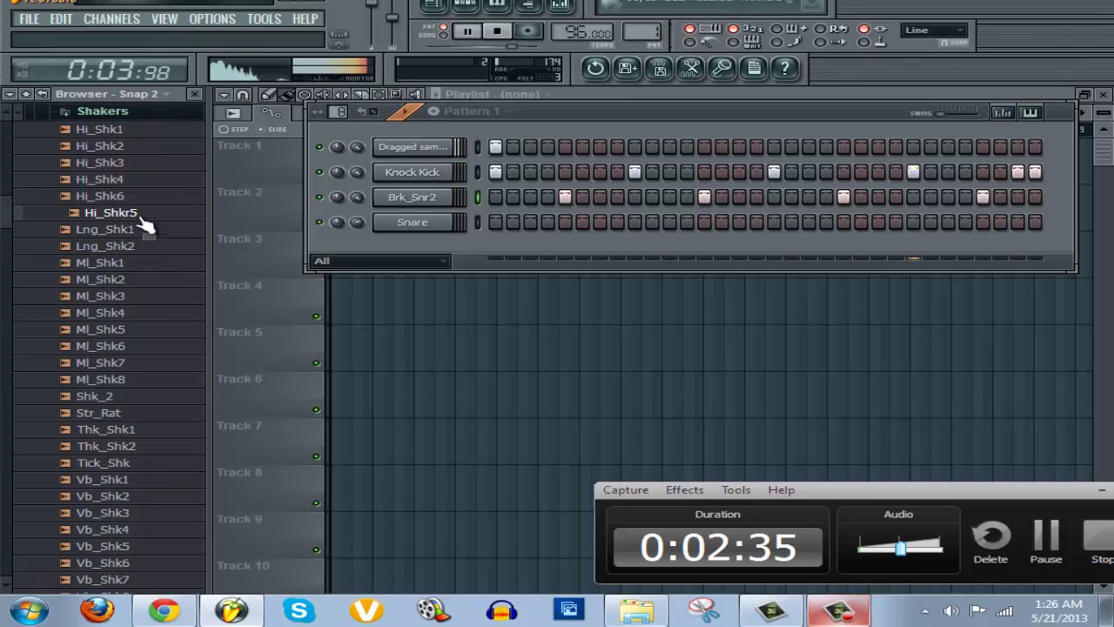
pyautogui.click(129, 181)
pyautogui.click(135, 131)
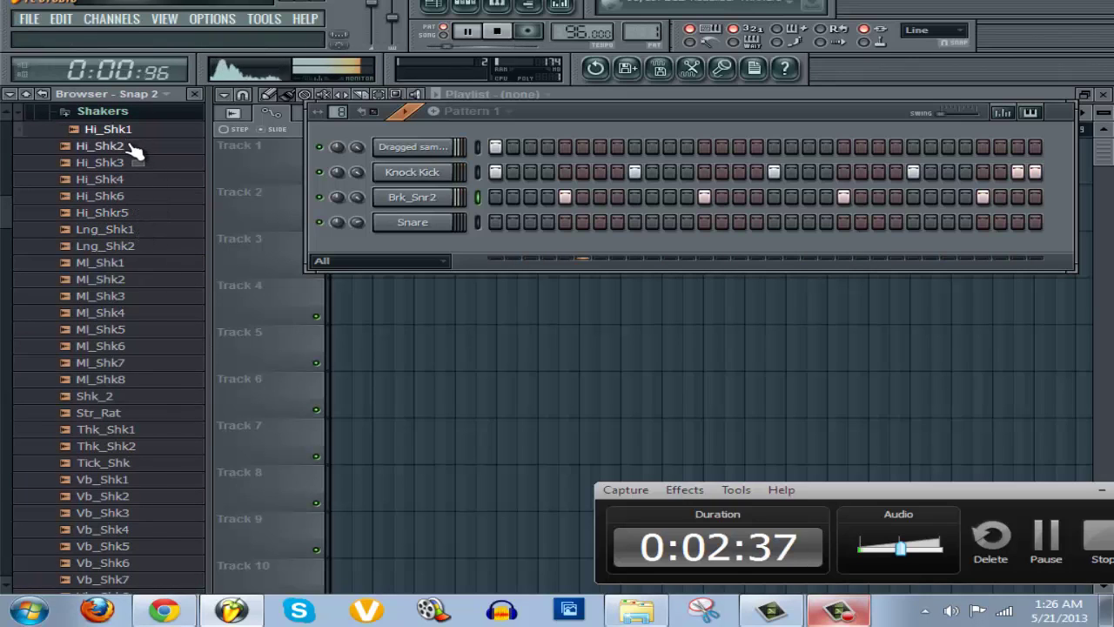
pyautogui.moveTo(135, 133); pyautogui.dragTo(387, 222)
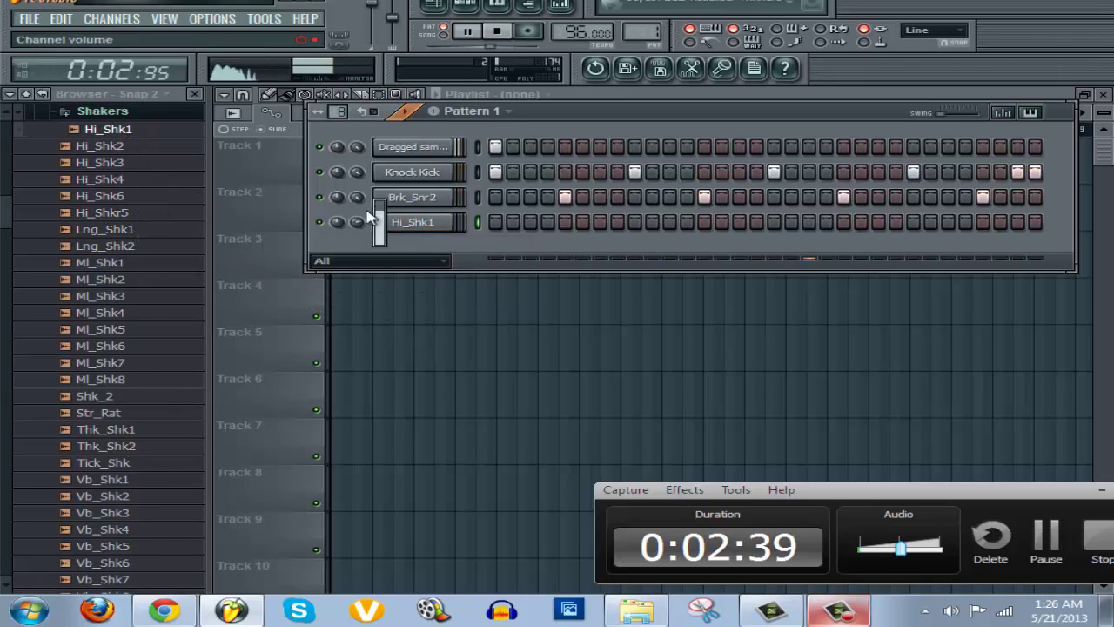
pyautogui.moveTo(497, 228); pyautogui.dragTo(1036, 225)
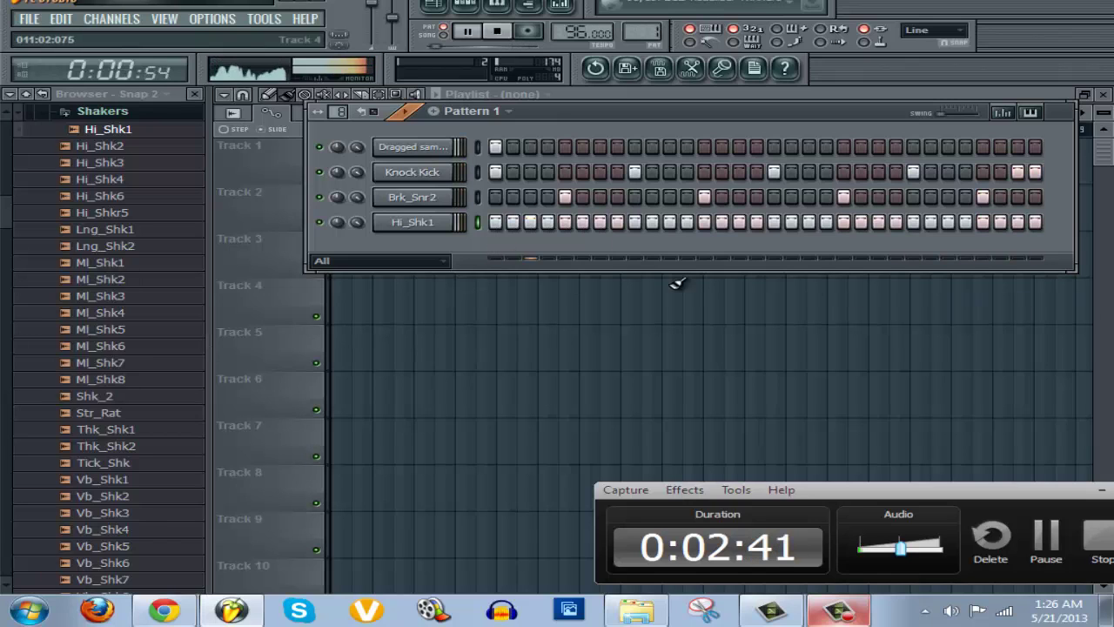
# Preview more high shakers and replace the Hi_Shk1 channel's sample with Hi_Shkr5.
pyautogui.click(126, 180)
pyautogui.click(127, 197)
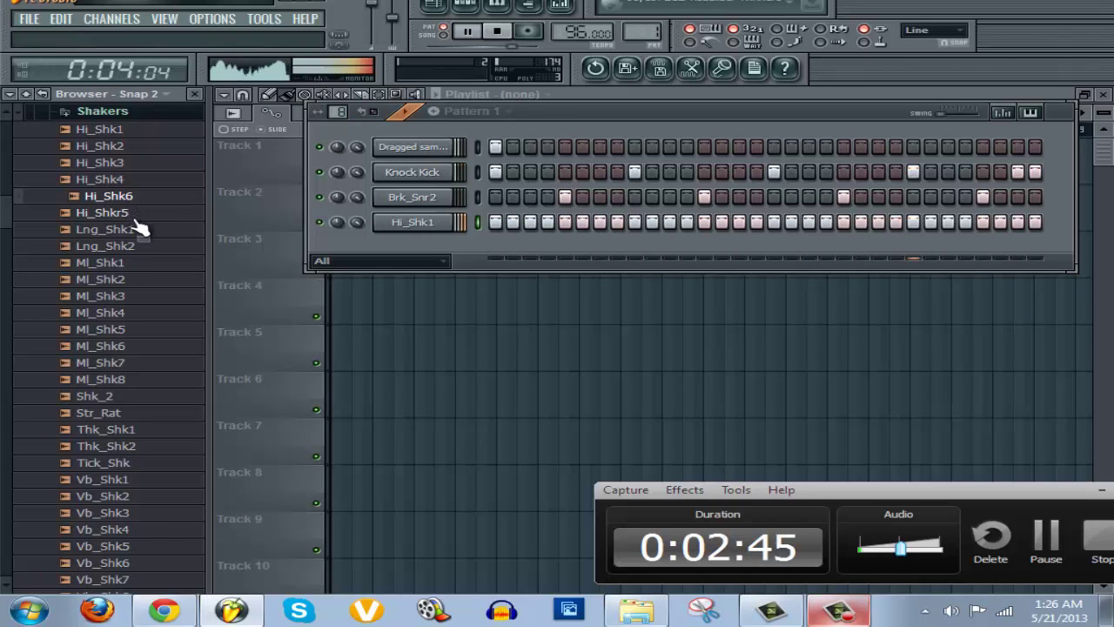
pyautogui.click(132, 213)
pyautogui.moveTo(113, 146); pyautogui.dragTo(410, 223)
pyautogui.moveTo(109, 213); pyautogui.dragTo(423, 229)
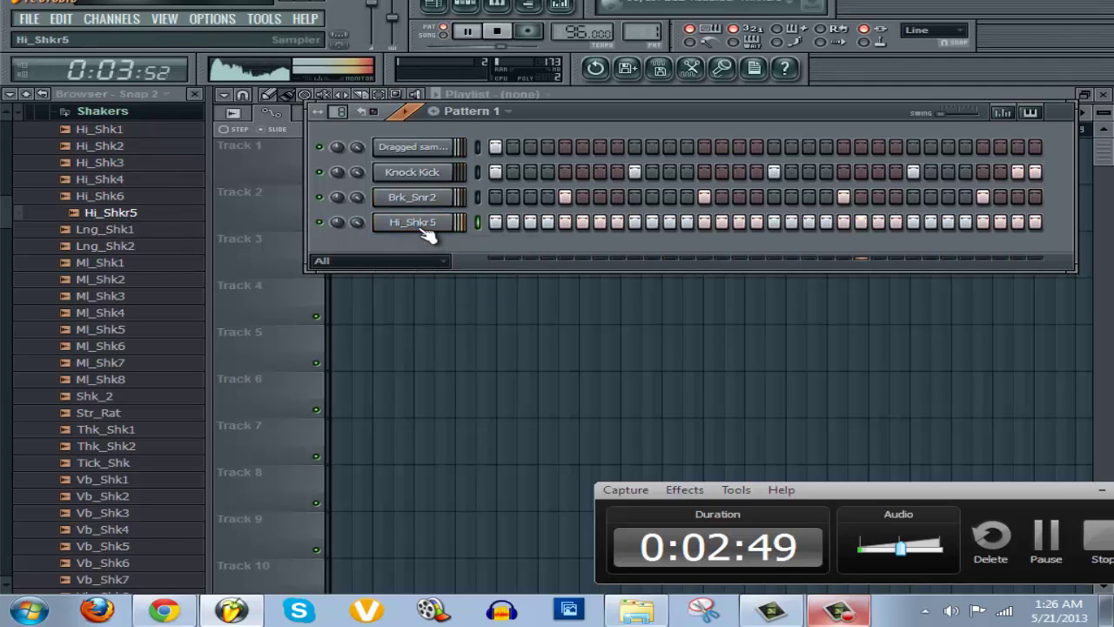
# Preview Hi_Shk6, Ml_Shk1 and Ml_Shk3 in the Shakers folder, and raise the screen recorder's audio level to maximum.
pyautogui.click(165, 199)
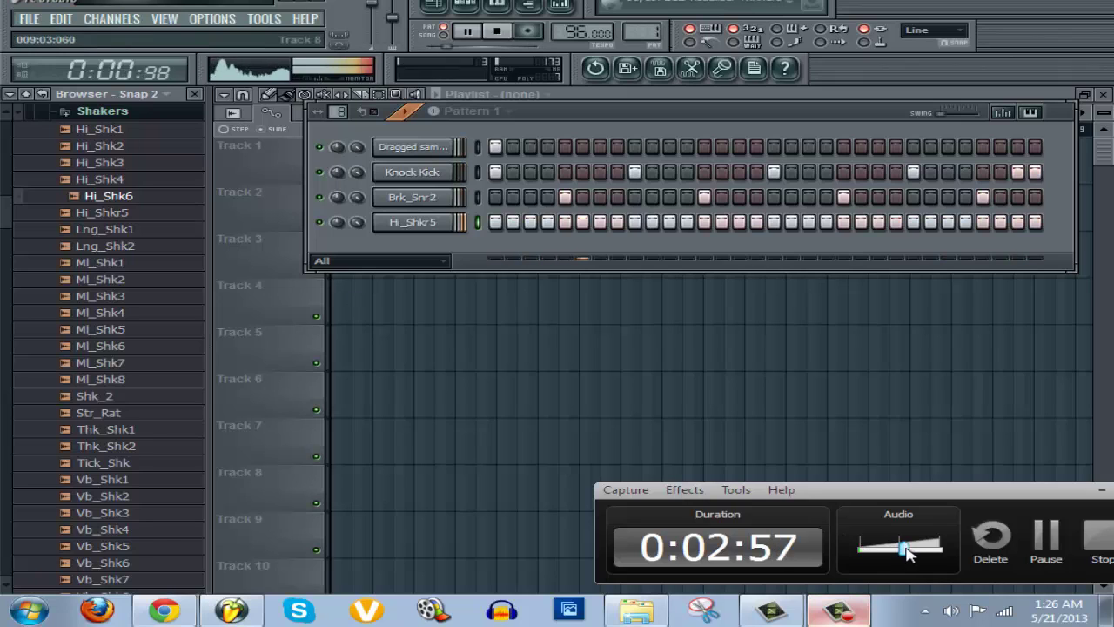
pyautogui.moveTo(916, 555); pyautogui.dragTo(944, 560)
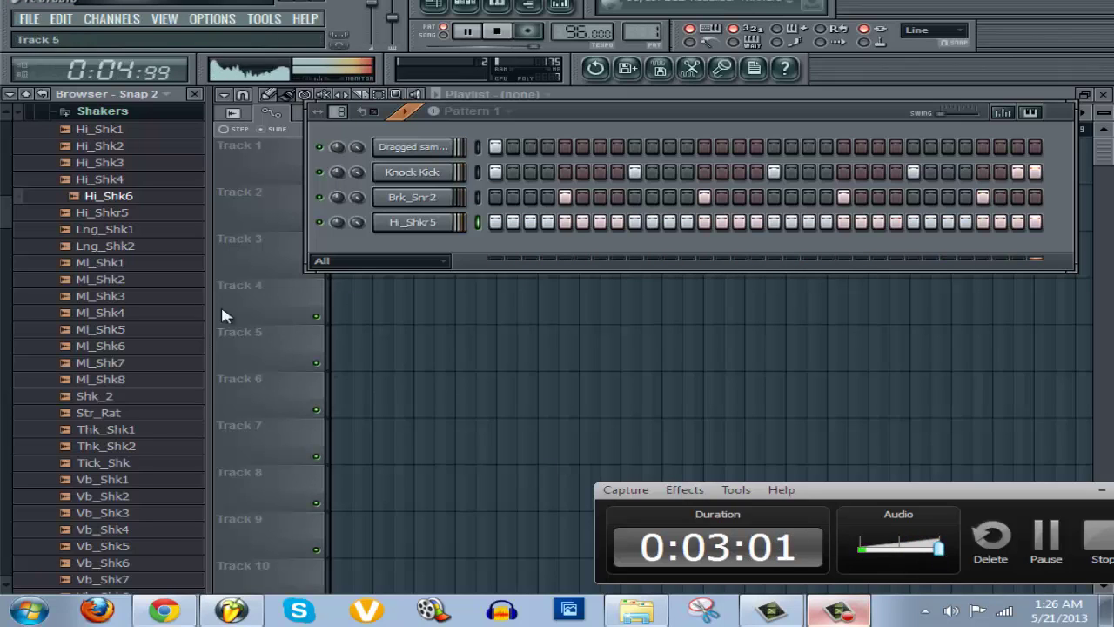
pyautogui.click(141, 264)
pyautogui.click(148, 296)
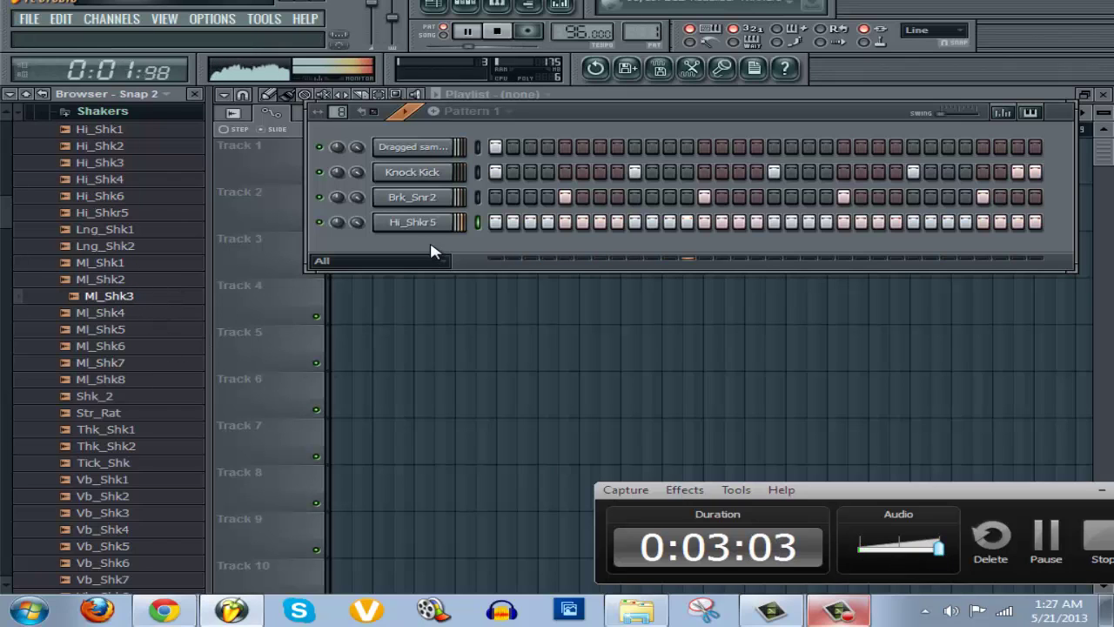
# Fill every second step of the Hi_Shkr5 channel and add extra hits on steps 18 and 20.
pyautogui.rightClick(448, 220)
pyautogui.click(518, 345)
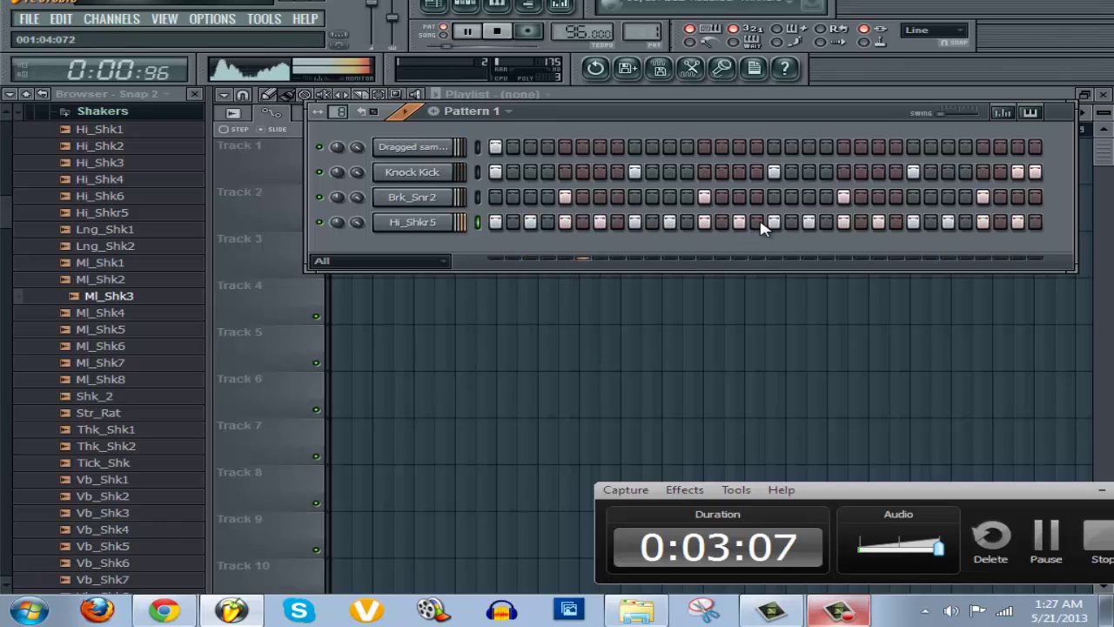
pyautogui.click(792, 223)
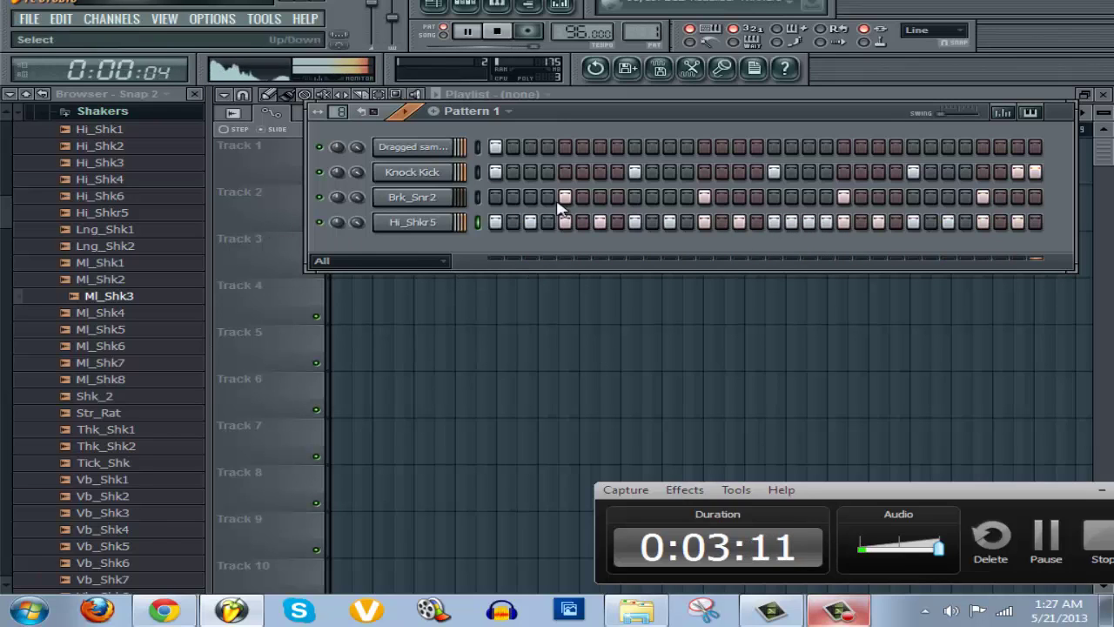
# Collapse the Shakers folder and add a Fruity Slicer channel to the pattern.
pyautogui.click(97, 111)
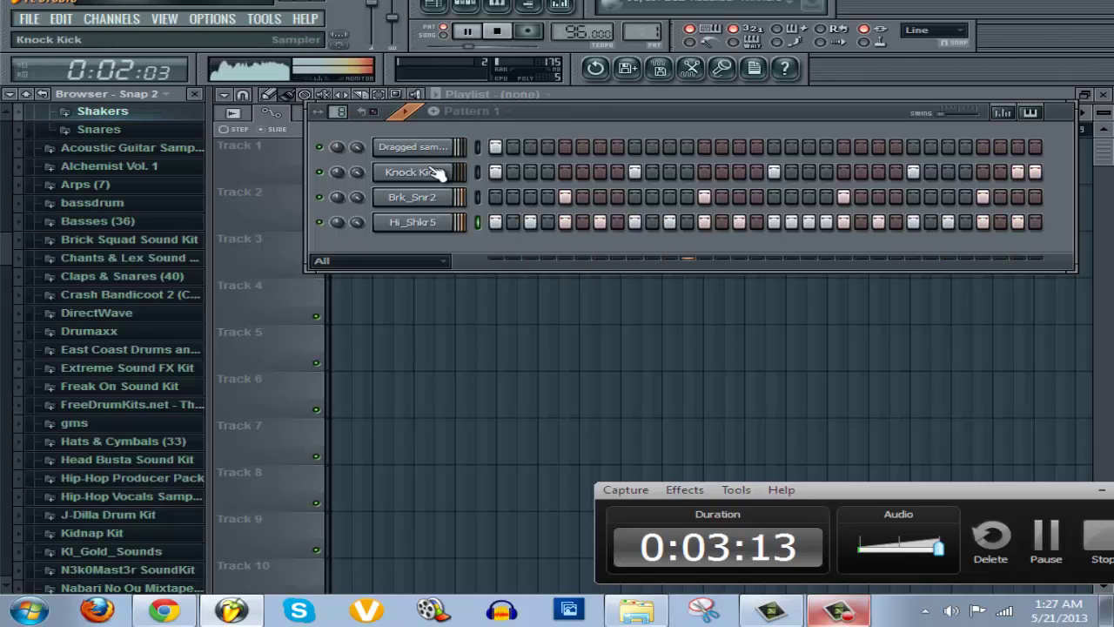
pyautogui.click(112, 19)
pyautogui.moveTo(117, 36)
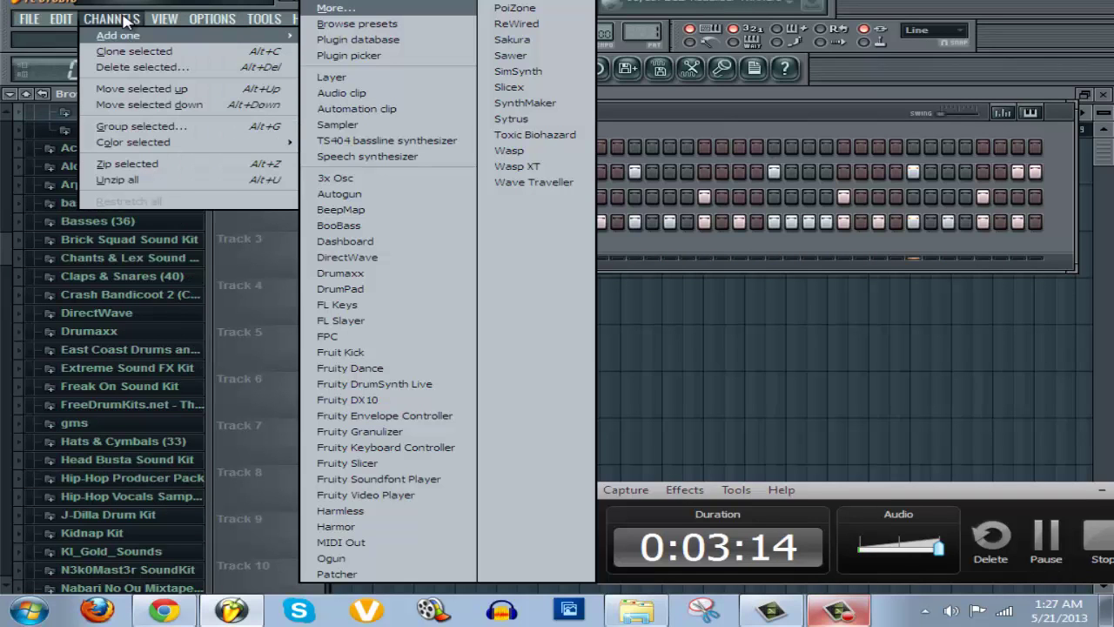
pyautogui.click(383, 463)
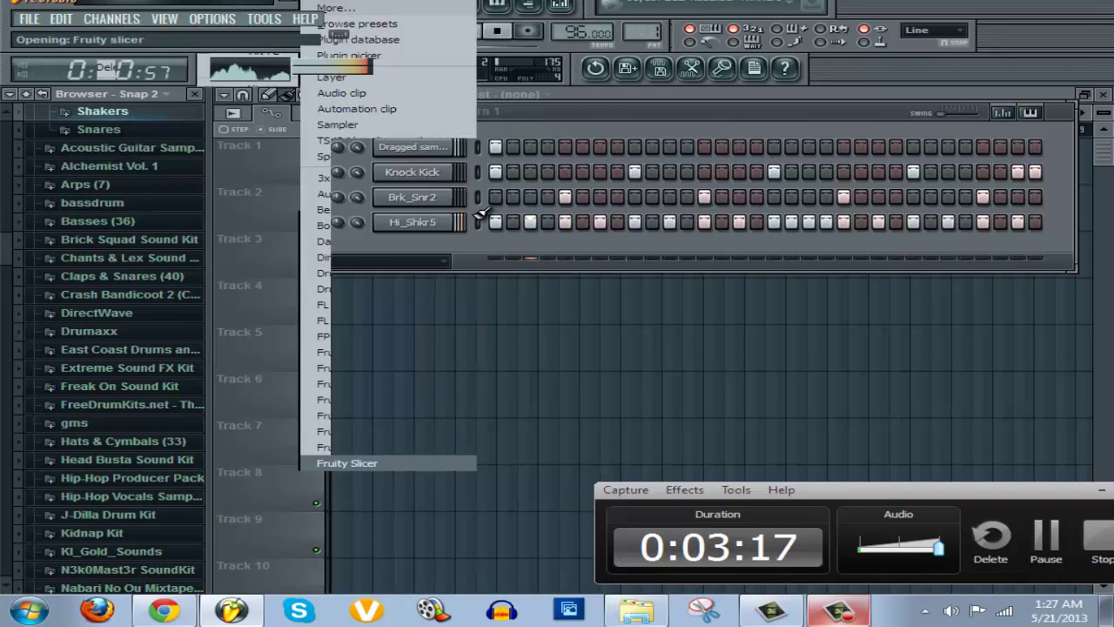
# Stop playback and load the Dragged sample_11 wave from the first channel into the Fruity Slicer channel.
pyautogui.click(497, 30)
pyautogui.click(413, 146)
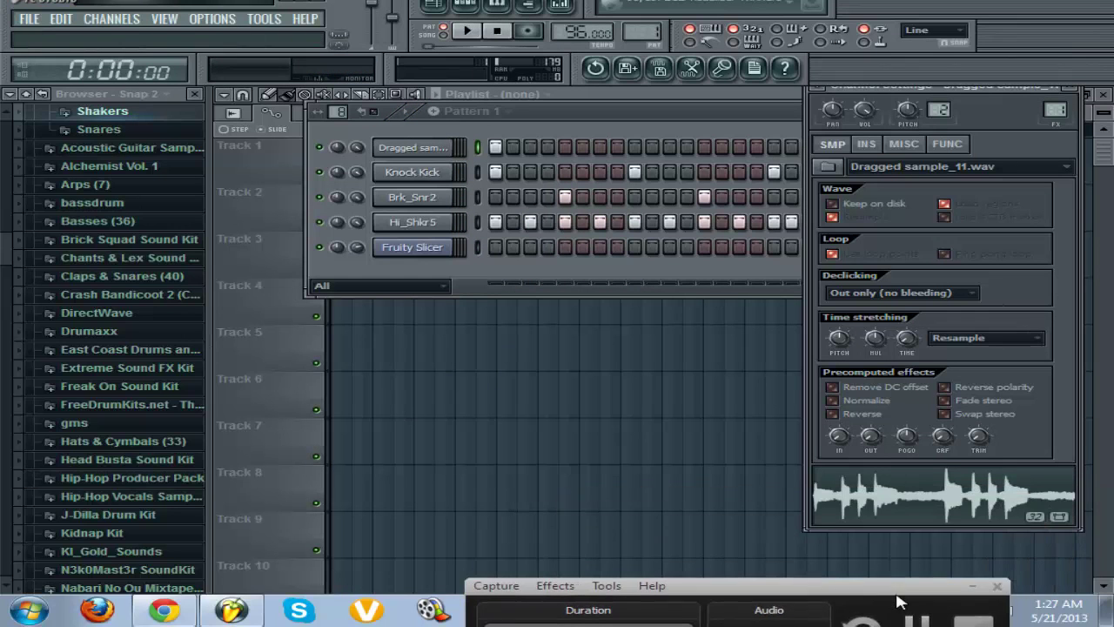
pyautogui.moveTo(958, 503); pyautogui.dragTo(435, 246)
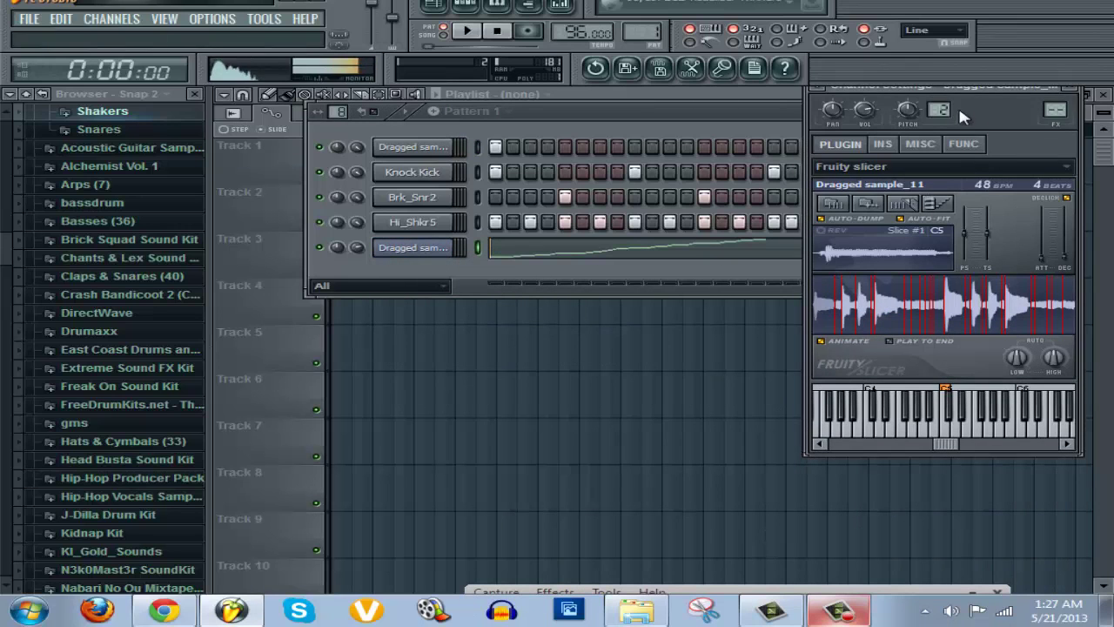
# Re-slice Dragged sample_11 by beat in Fruity Slicer, giving four slices.
pyautogui.moveTo(956, 95); pyautogui.dragTo(808, 105)
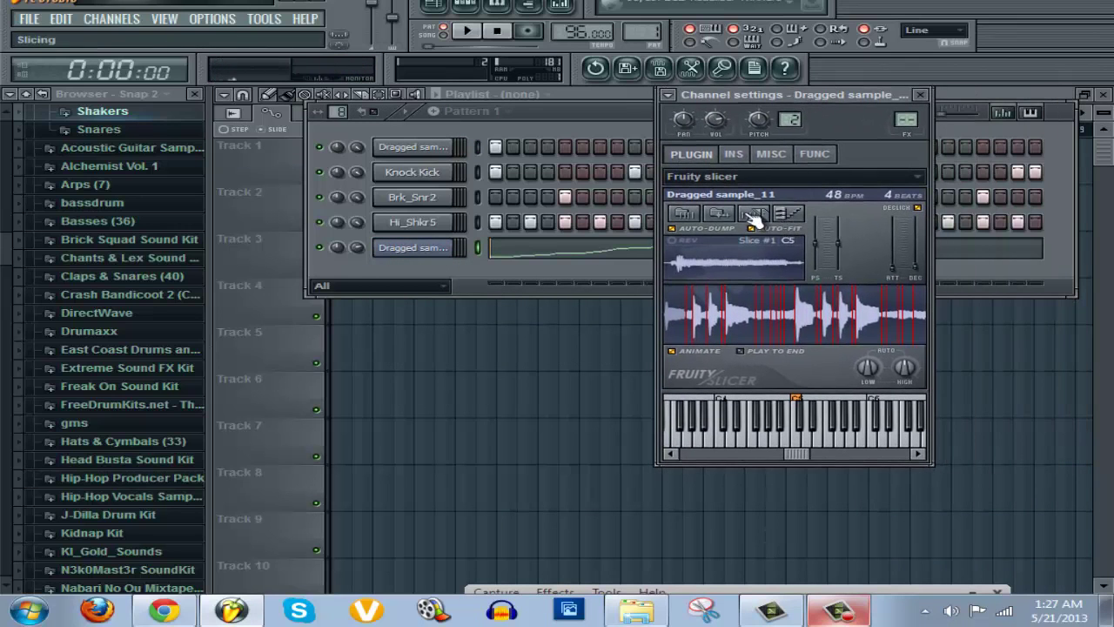
pyautogui.click(791, 222)
pyautogui.click(793, 326)
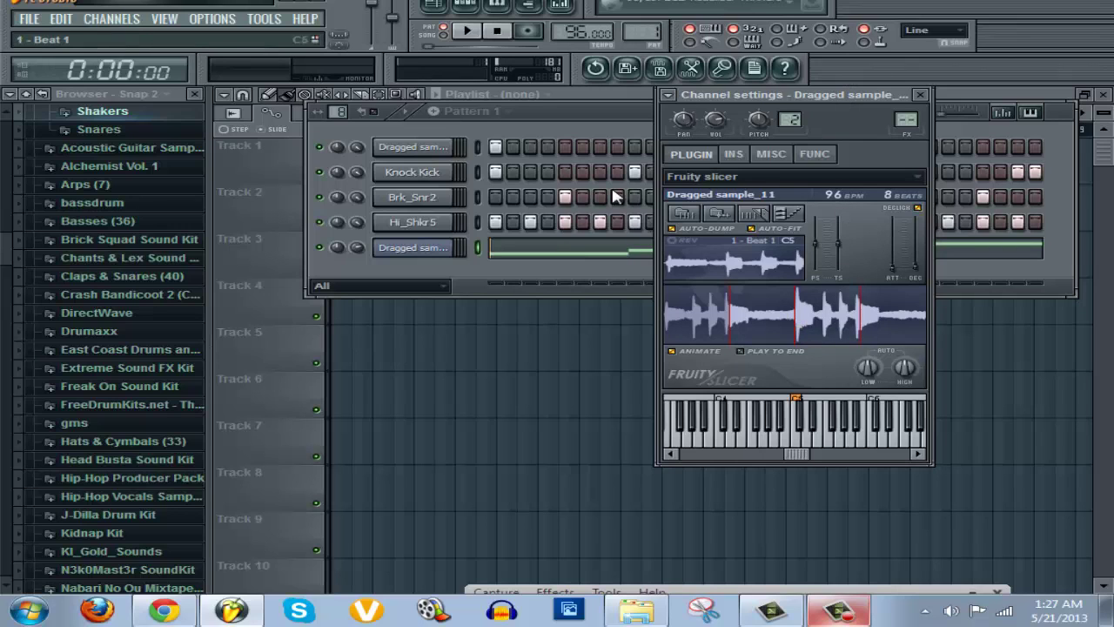
# Open the sliced sample's piano roll full size and listen to its four beat notes.
pyautogui.click(559, 116)
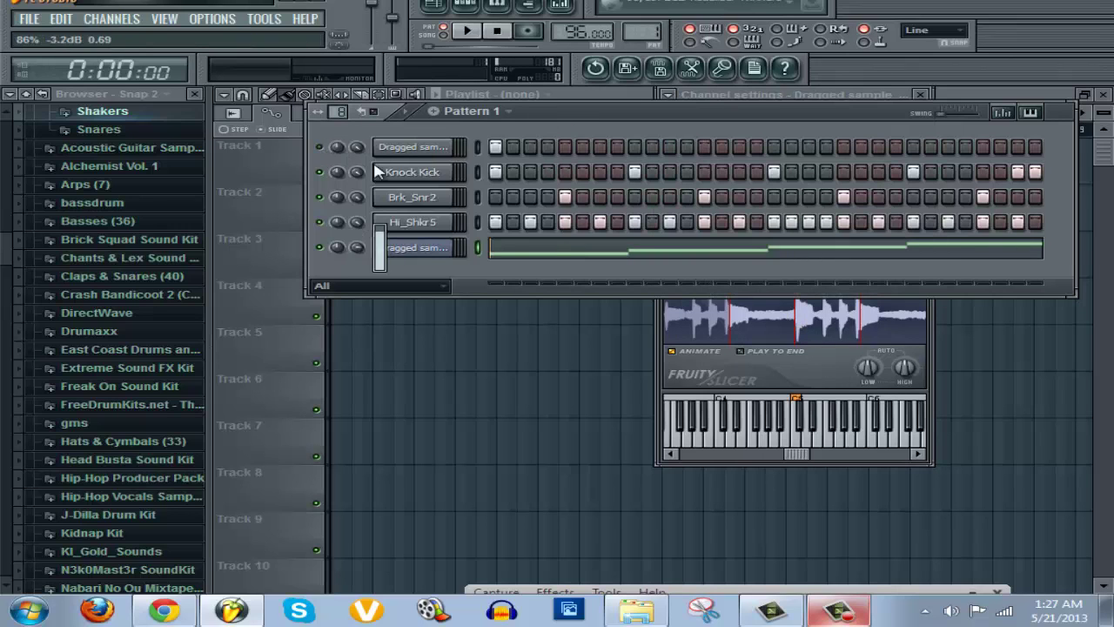
pyautogui.click(546, 261)
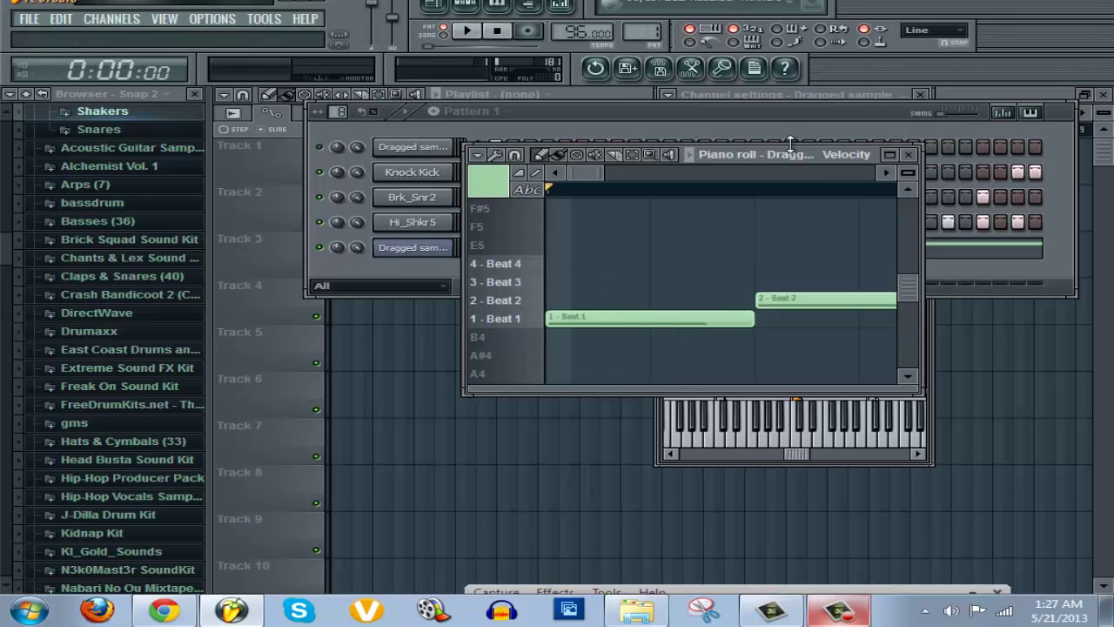
pyautogui.click(890, 155)
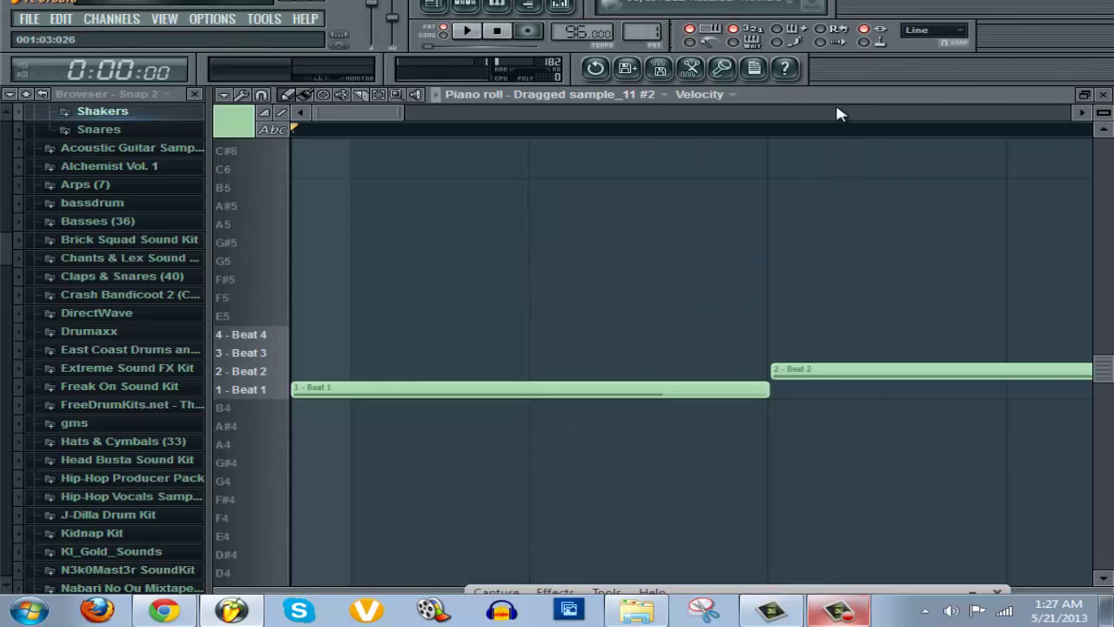
pyautogui.click(470, 32)
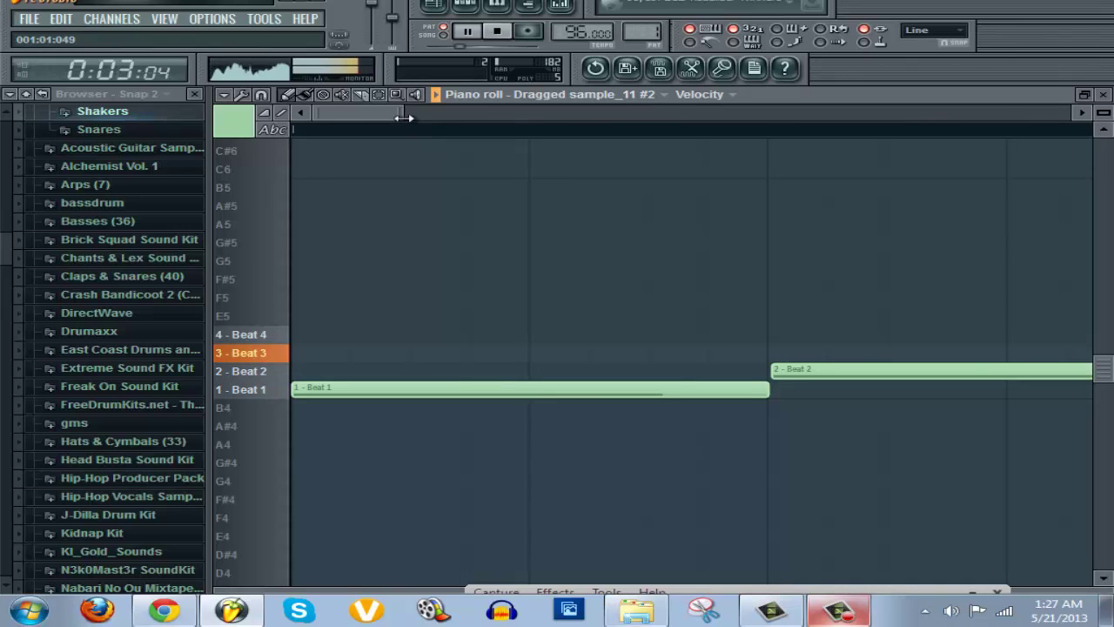
pyautogui.moveTo(401, 112); pyautogui.dragTo(595, 149)
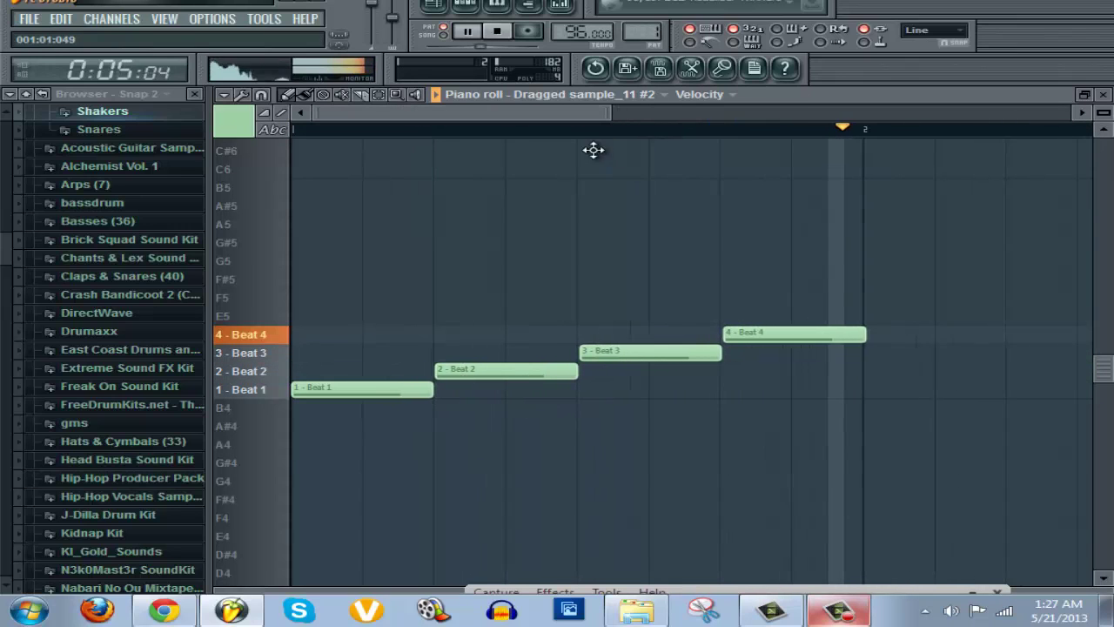
pyautogui.click(497, 31)
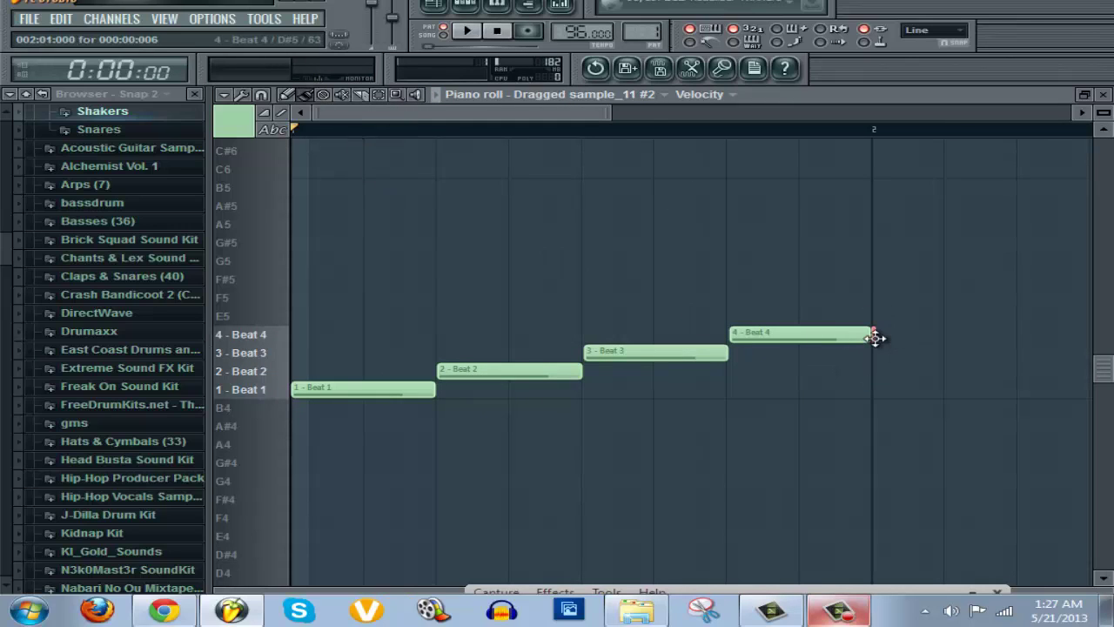
# During playback, halve the Beat 1 and Beat 3 notes and fill each freed half with a repeat of the same slice.
pyautogui.click(478, 38)
pyautogui.moveTo(436, 392); pyautogui.dragTo(366, 391)
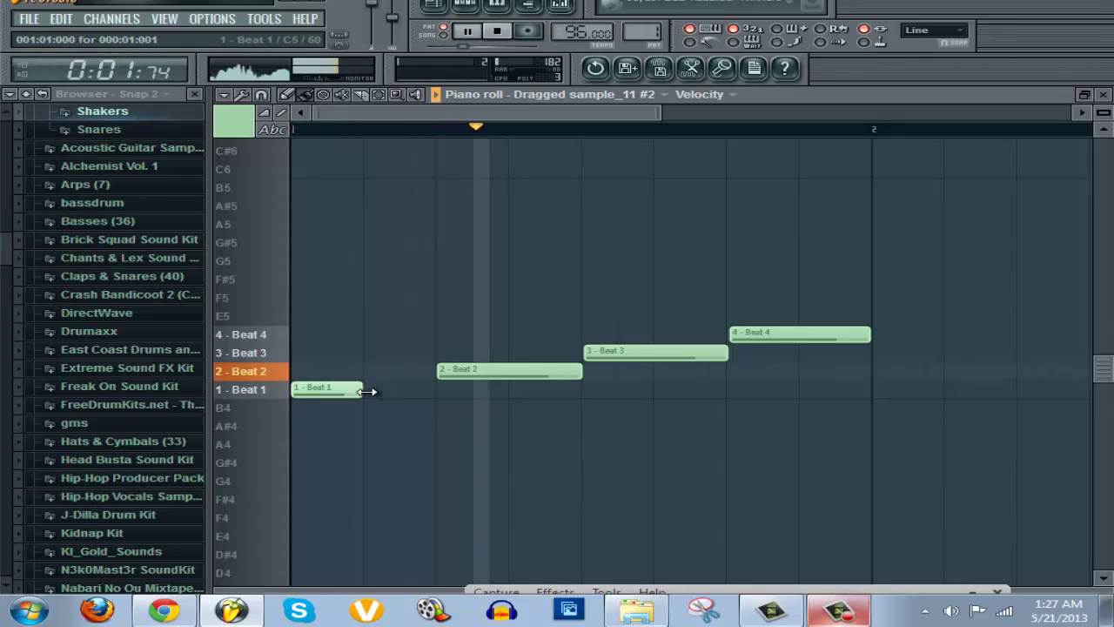
pyautogui.click(392, 388)
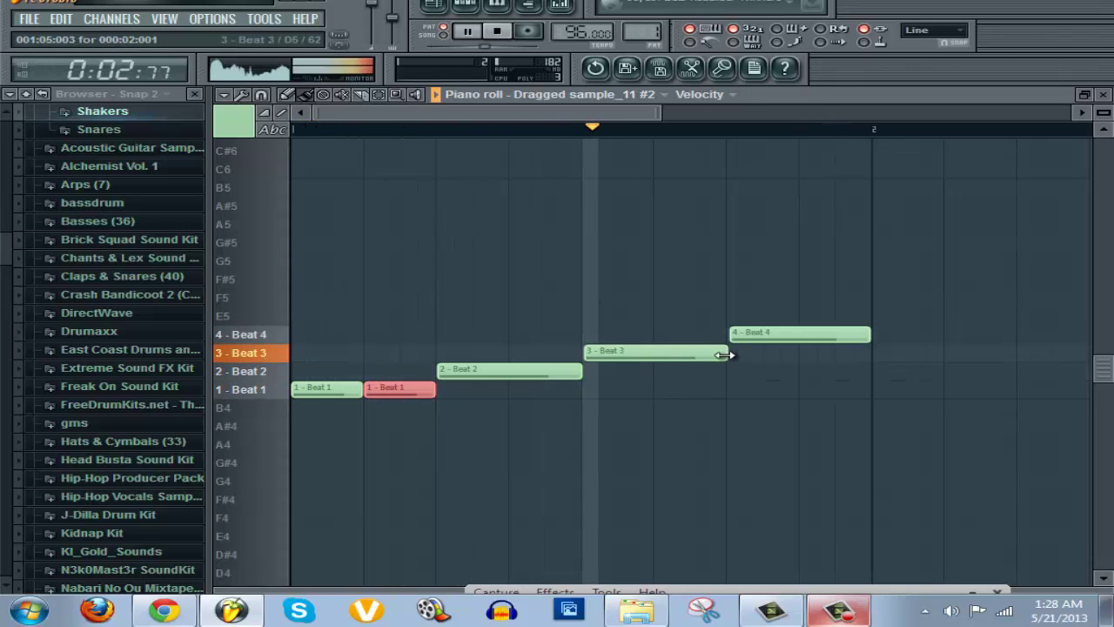
pyautogui.moveTo(723, 354); pyautogui.dragTo(667, 354)
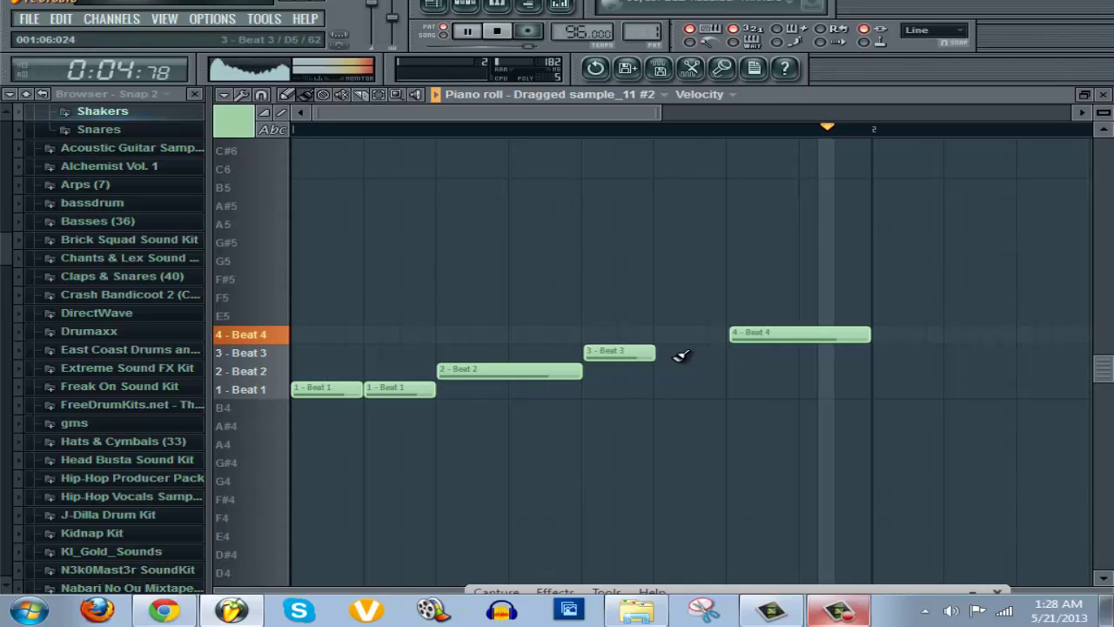
pyautogui.click(680, 354)
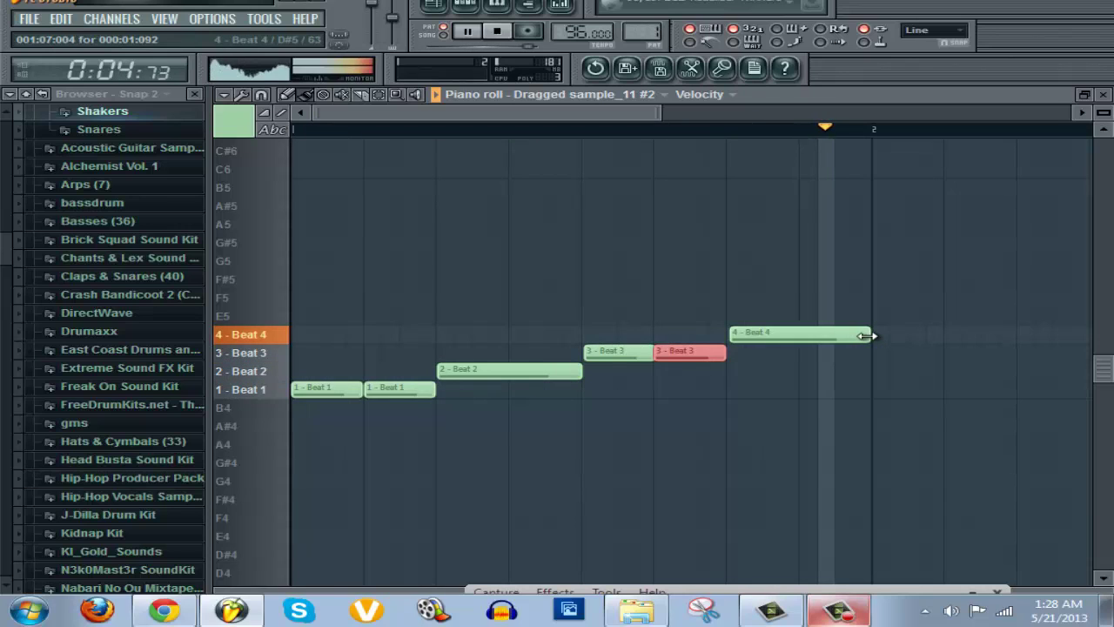
# Try a halved Beat 4 note with a repeat, then remove the repeat and stretch the first note back to bar 2.
pyautogui.moveTo(866, 335); pyautogui.dragTo(799, 335)
pyautogui.click(810, 334)
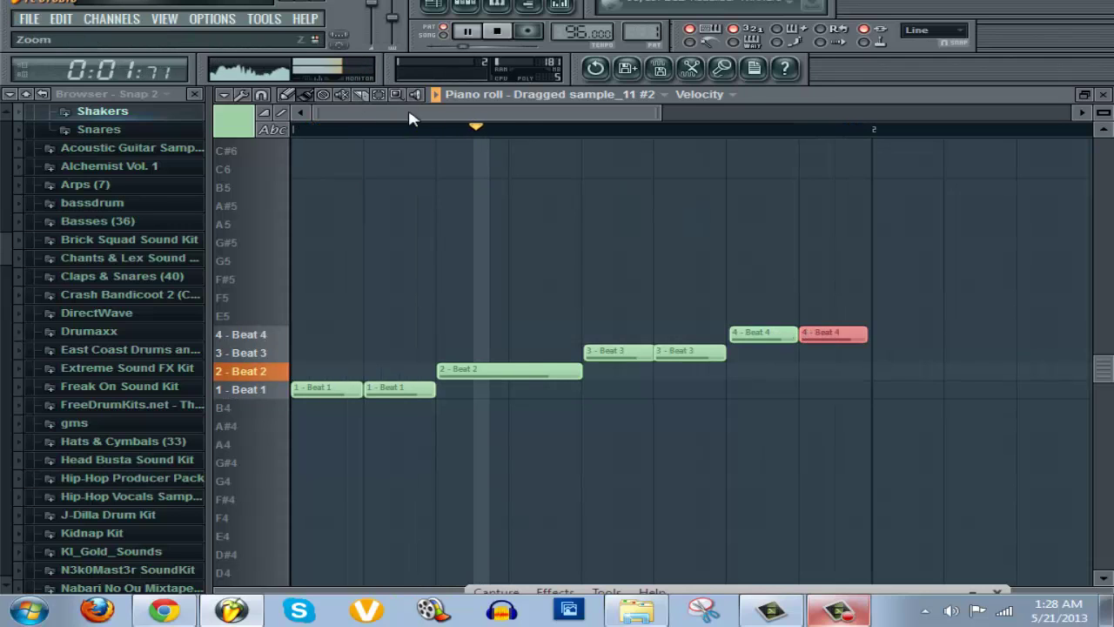
pyautogui.moveTo(503, 116)
pyautogui.mouseDown()
pyautogui.moveTo(527, 116)
pyautogui.moveTo(517, 118)
pyautogui.mouseUp()
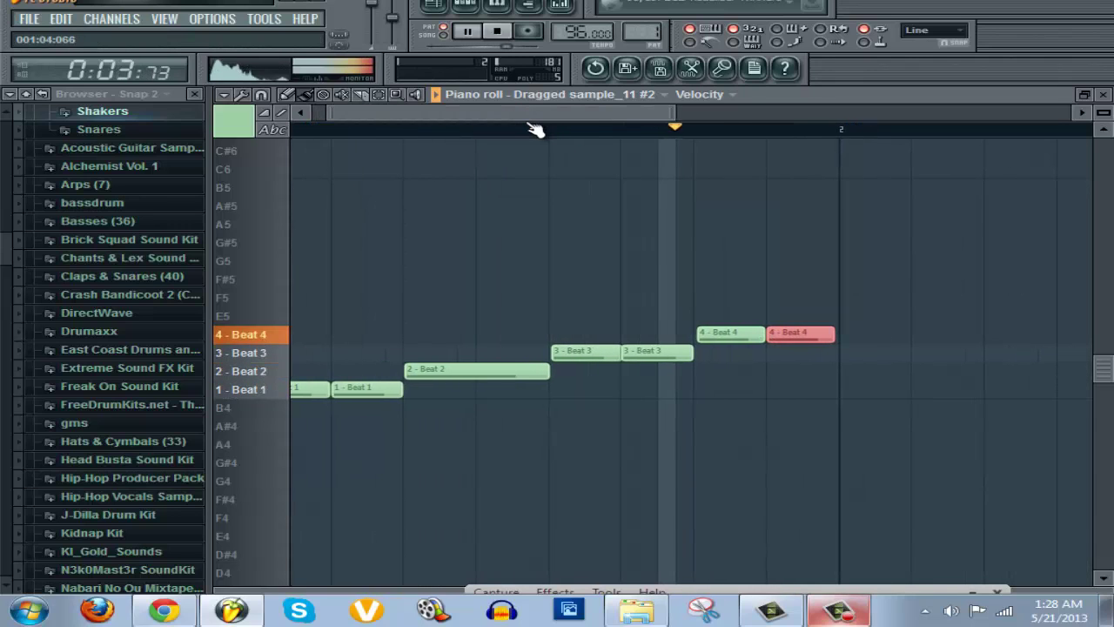
pyautogui.rightClick(775, 333)
pyautogui.moveTo(762, 335); pyautogui.dragTo(836, 333)
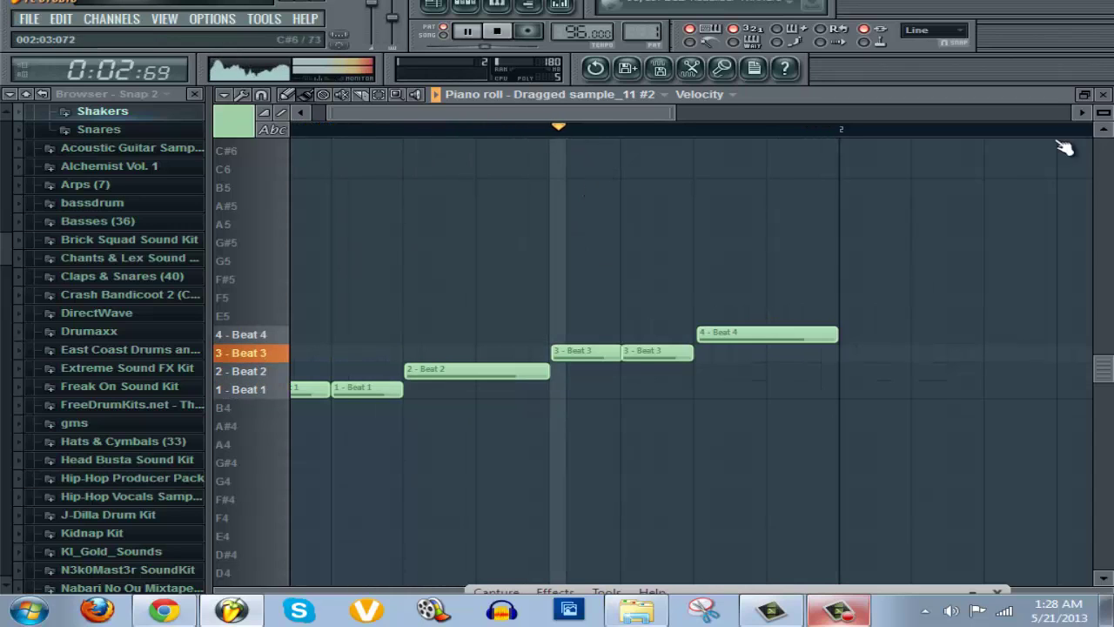
# Close the piano roll of the sliced sample.
pyautogui.click(1103, 94)
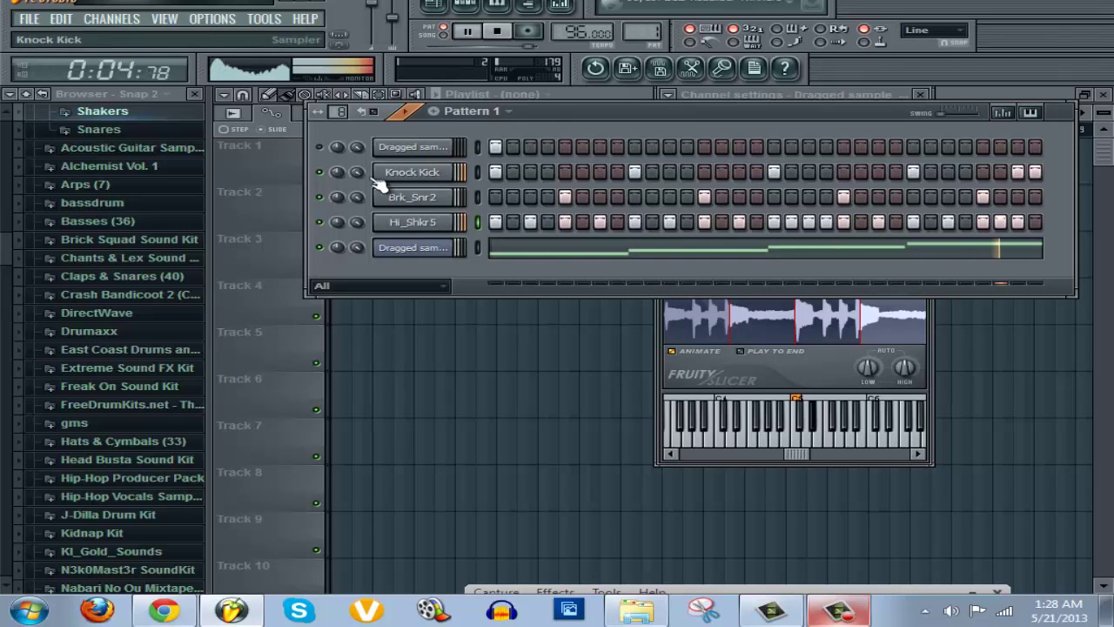
# Collapse the 9th Wonder folder in the browser and expand the Vinyl Scratch Master Sound Kit.
pyautogui.scroll(4, 35, 174)
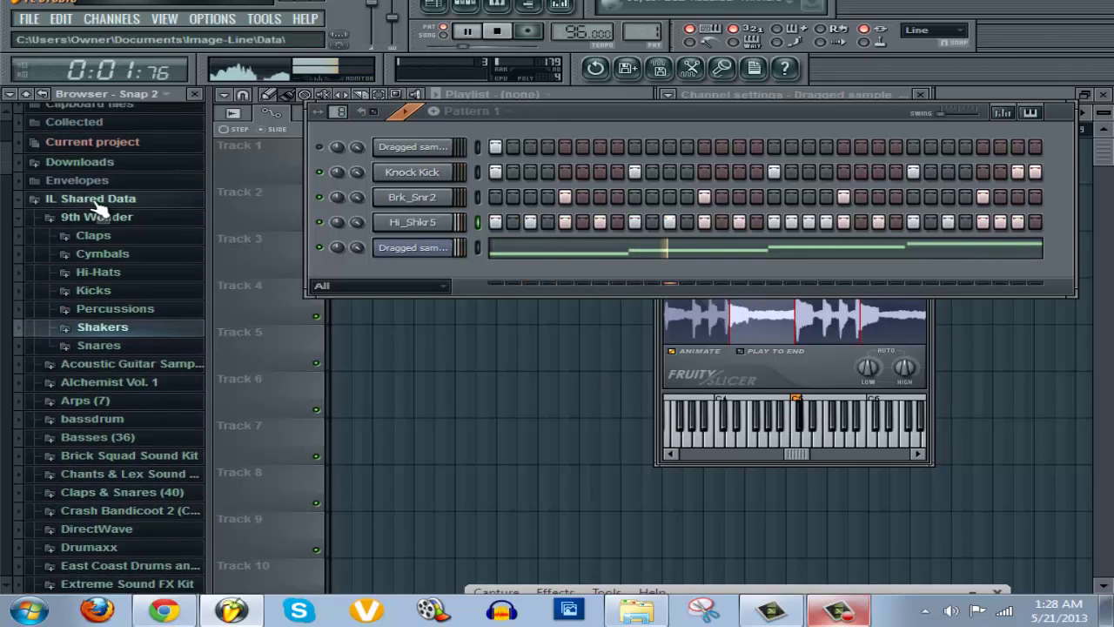
pyautogui.click(96, 217)
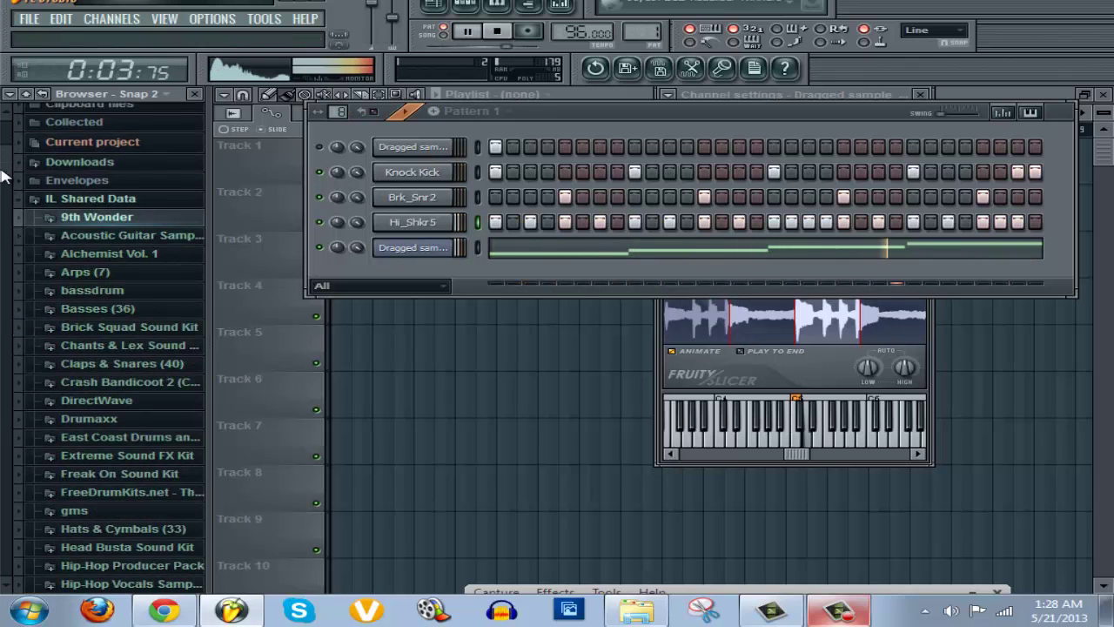
pyautogui.scroll(-4, 57, 364)
pyautogui.scroll(-8, 56, 365)
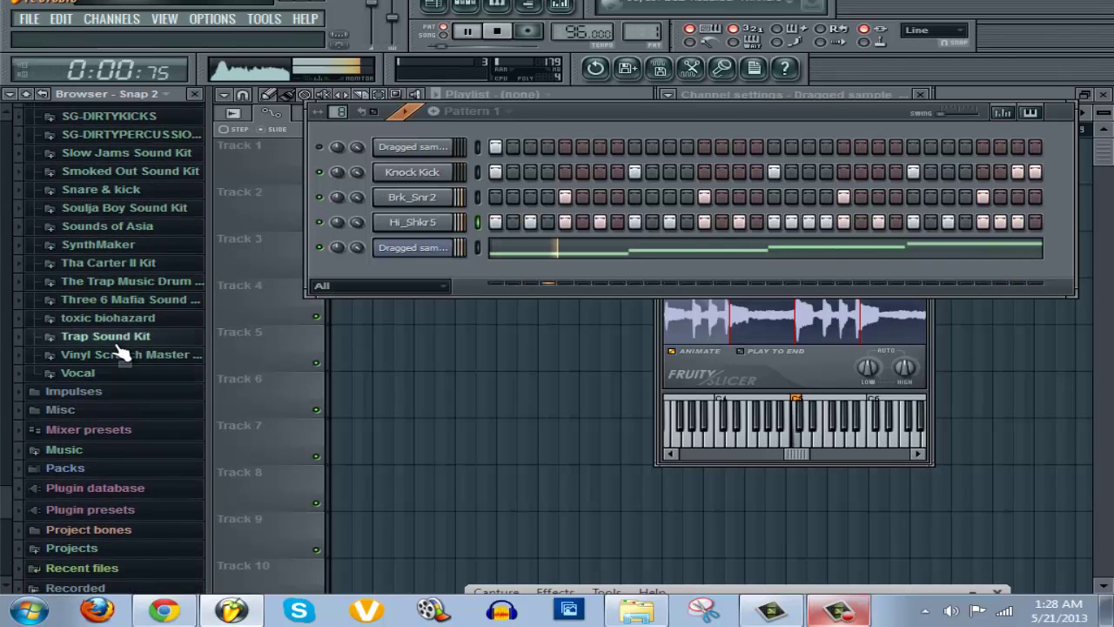
pyautogui.click(119, 358)
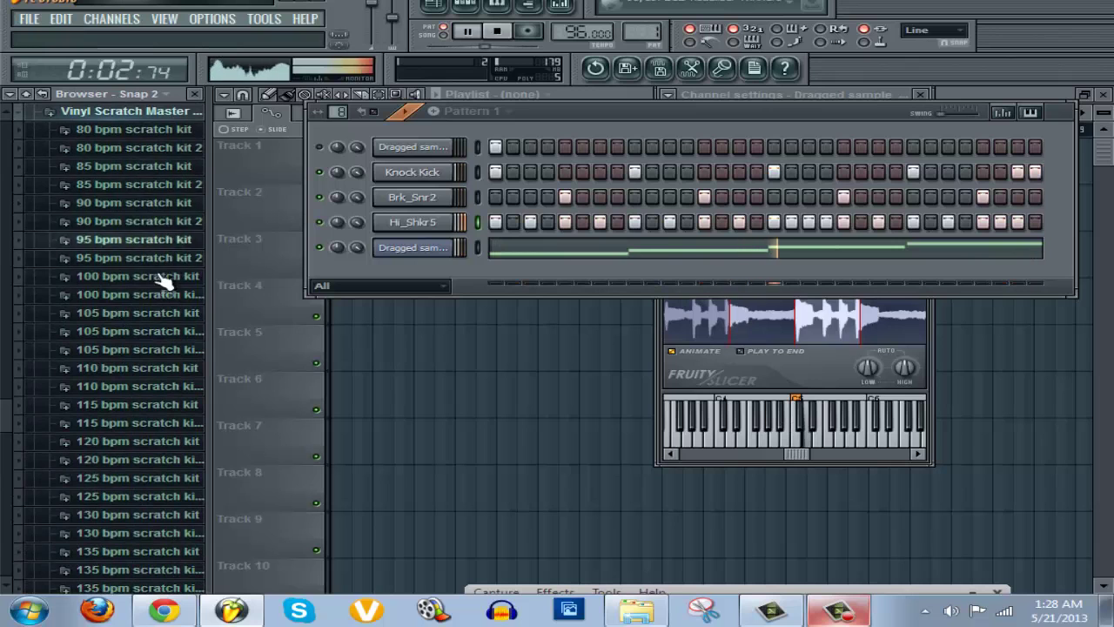
# Audition scratch samples from the 85 bpm scratch kit 2 and 80 bpm scratch kit folders, and collapse both folders.
pyautogui.scroll(-1, 162, 300)
pyautogui.scroll(1, 162, 313)
pyautogui.click(162, 166)
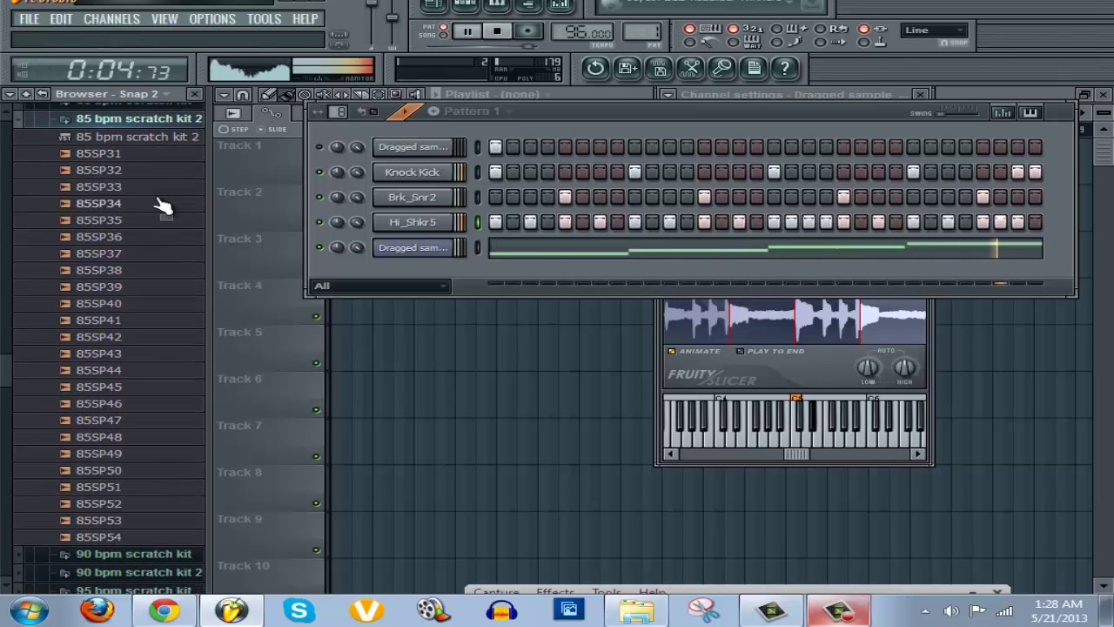
pyautogui.click(162, 185)
pyautogui.scroll(5, 170, 278)
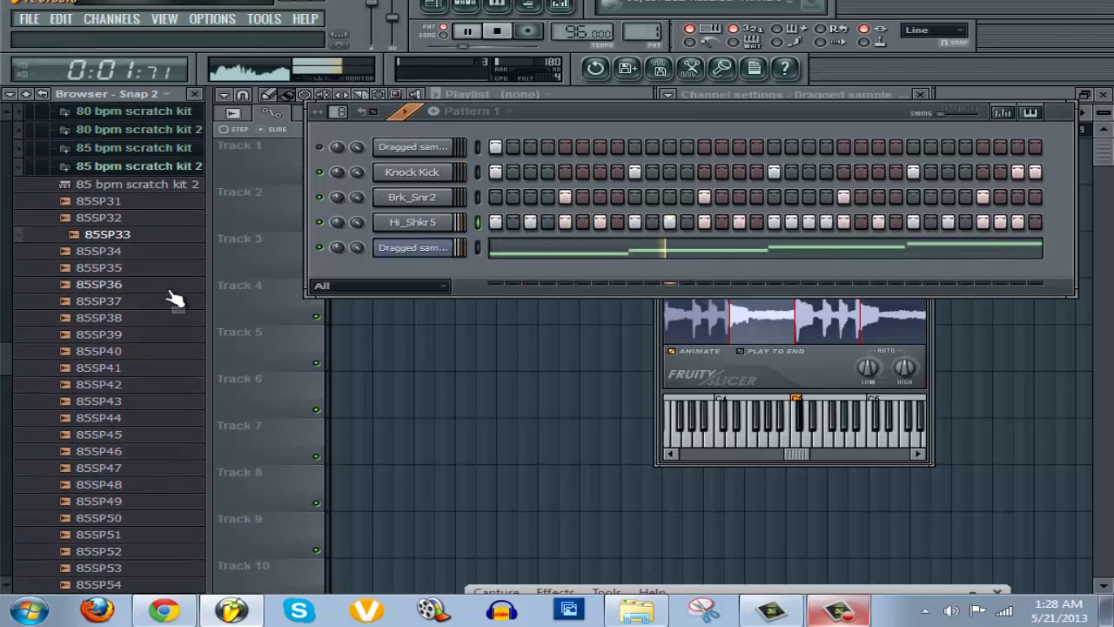
pyautogui.click(143, 213)
pyautogui.click(156, 296)
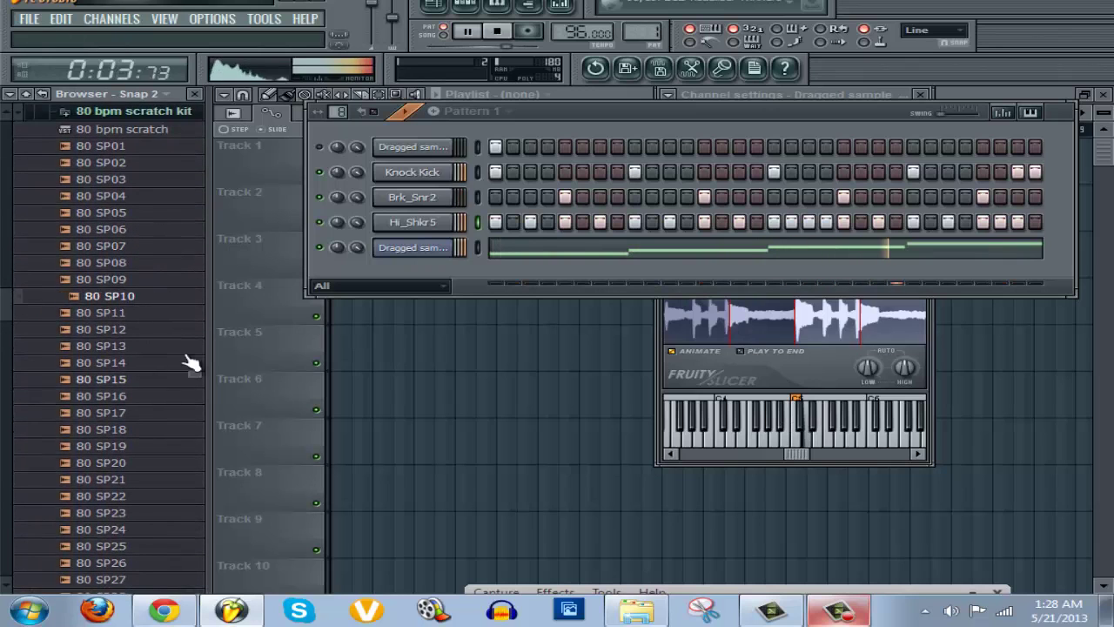
pyautogui.click(132, 113)
pyautogui.click(154, 183)
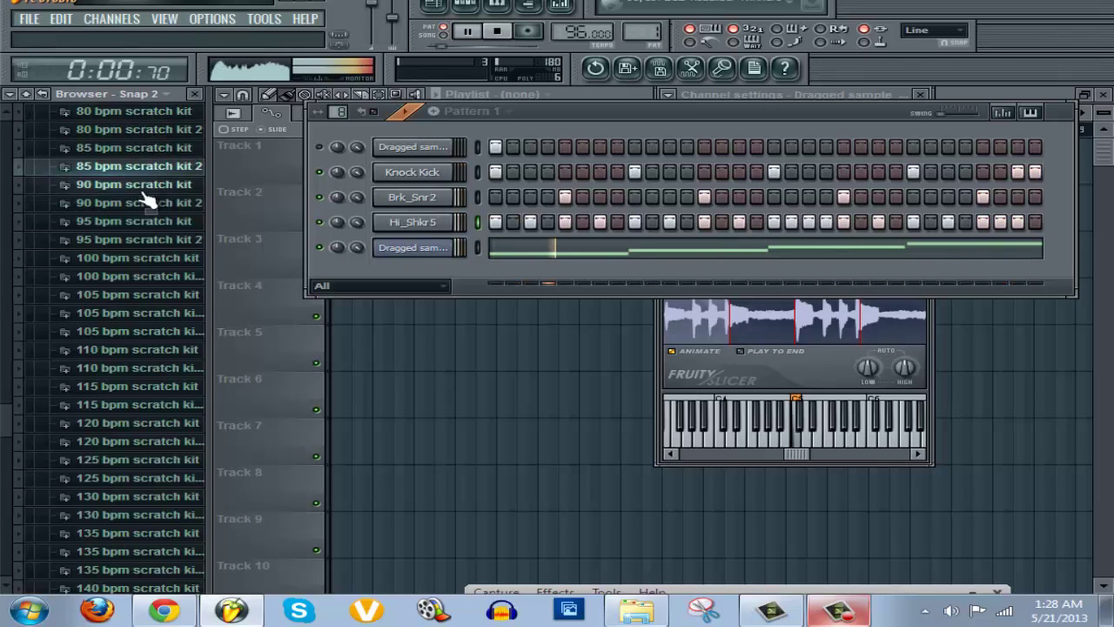
# Expand the 105 bpm scratch kit and audition the scratches 105SP12, 105SP11 and 105SP10 against the beat.
pyautogui.click(157, 312)
pyautogui.click(152, 339)
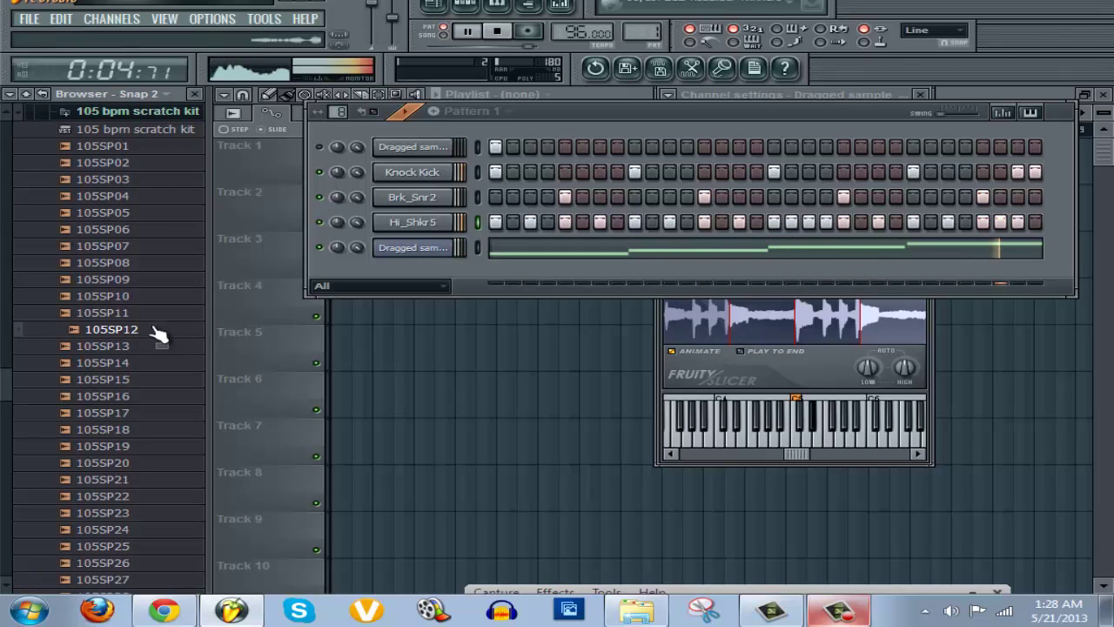
pyautogui.press('Up')
pyautogui.click(141, 300)
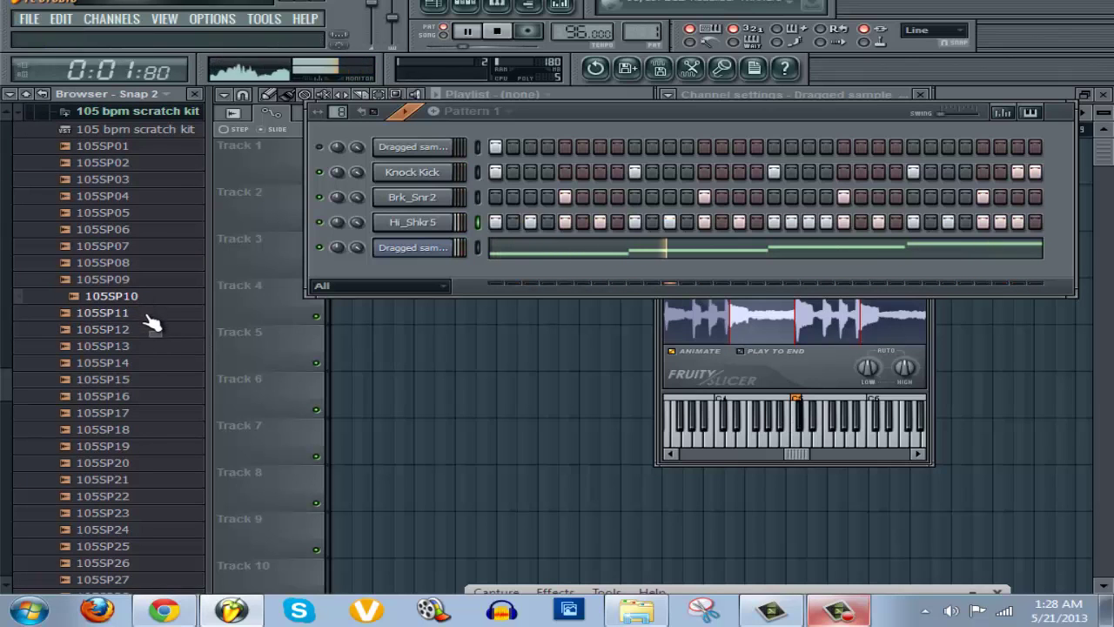
pyautogui.click(148, 315)
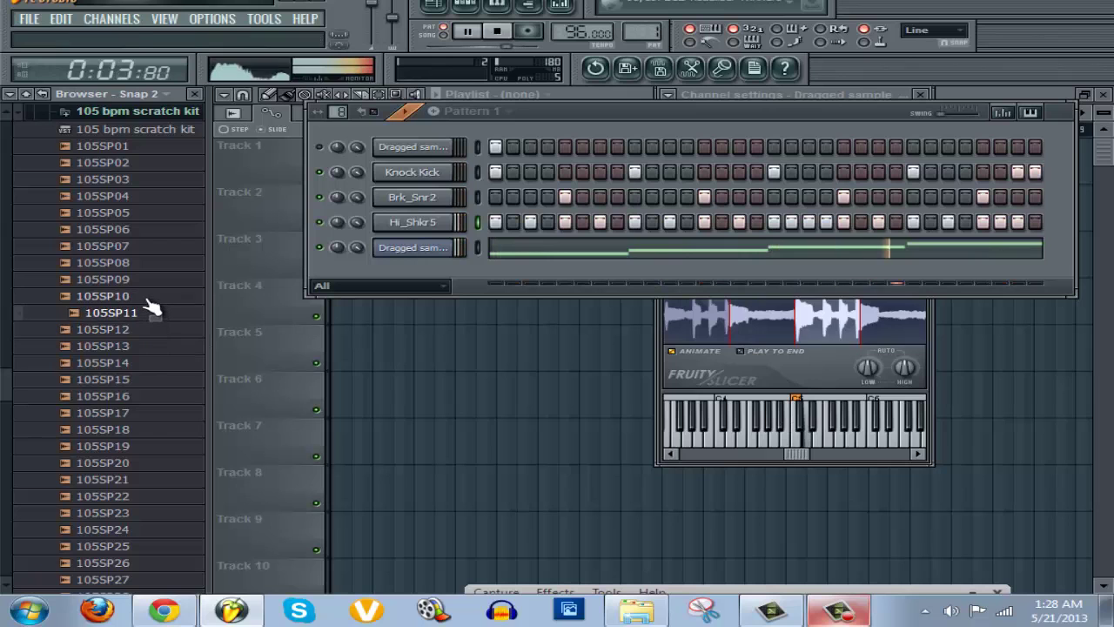
pyautogui.click(148, 304)
# Add 105SP11 and 105SP10 as channels, with 105SP11 hits on steps 1, 9, 17 and 21 and 105SP10 hits on steps 25 and 27.
pyautogui.moveTo(150, 305); pyautogui.dragTo(436, 271)
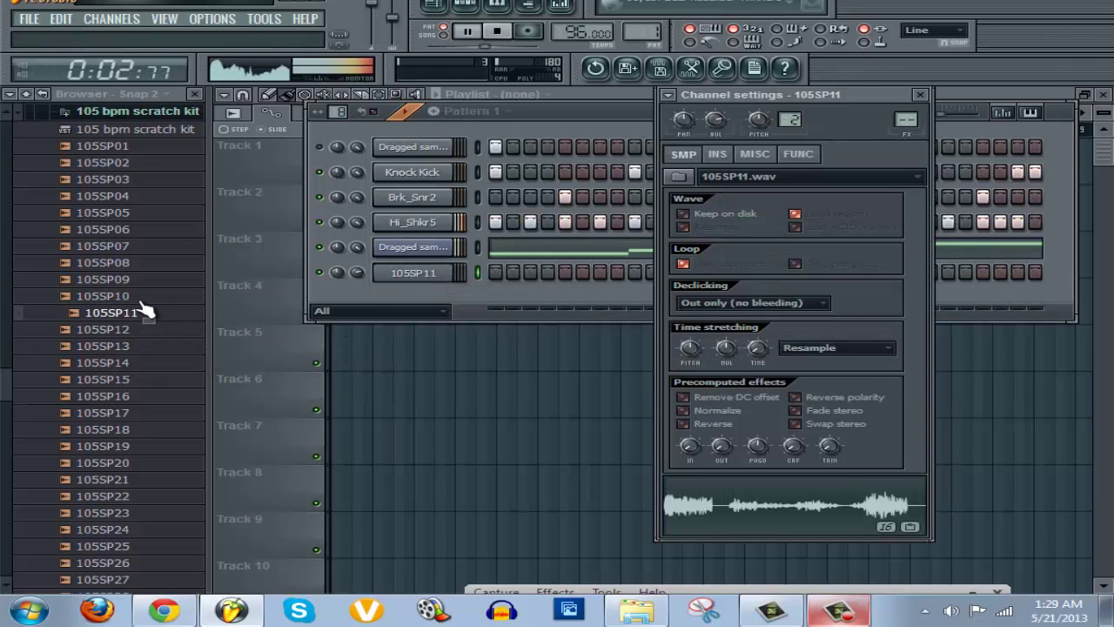
pyautogui.moveTo(131, 297); pyautogui.dragTo(448, 300)
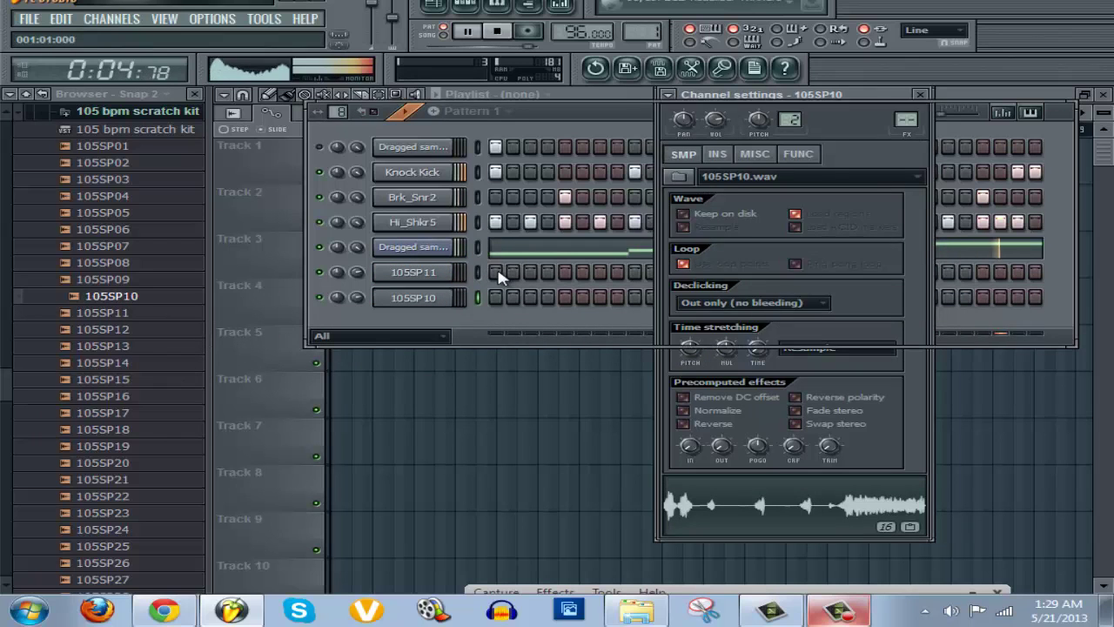
pyautogui.click(631, 312)
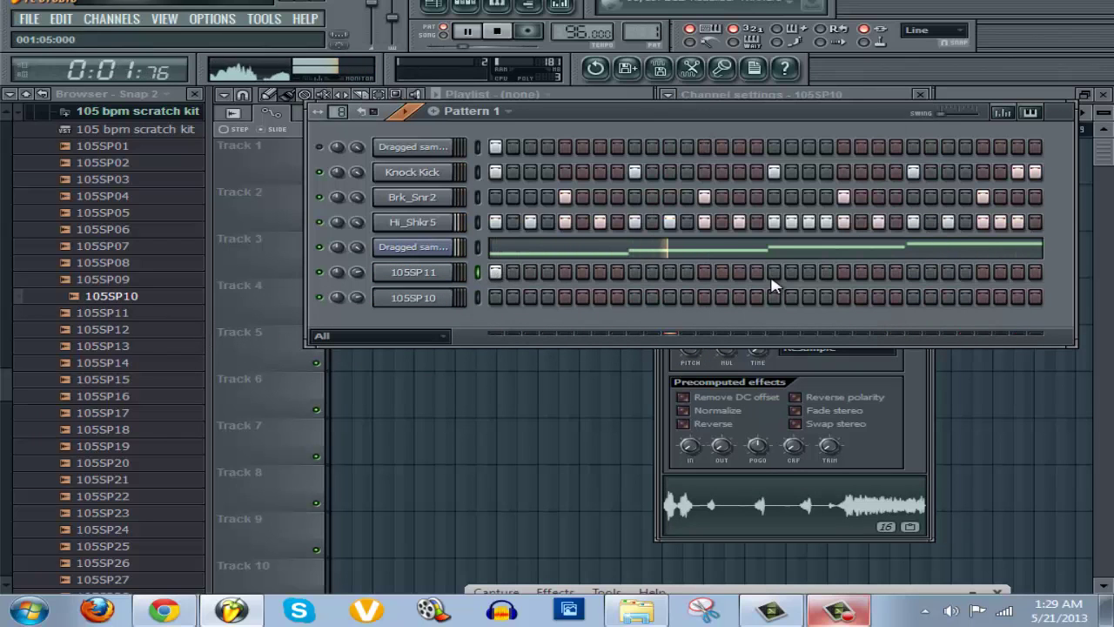
pyautogui.rightClick(409, 288)
pyautogui.click(581, 311)
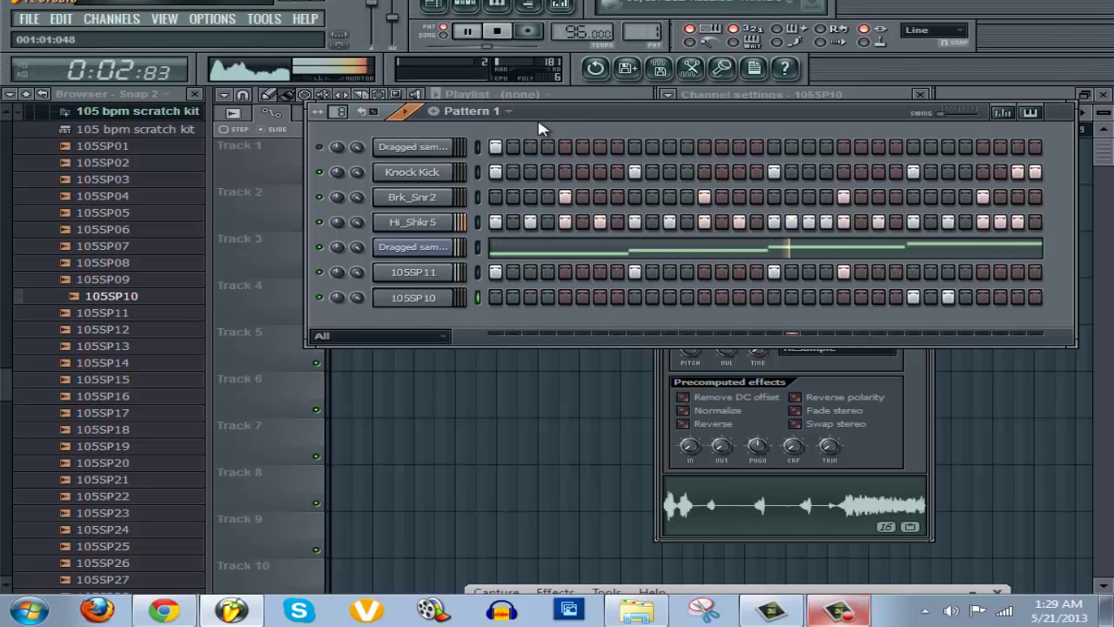
# Collapse the 105 bpm scratch kit and audition slam crab from the Slam folder of Vox Scratches Kitz.
pyautogui.click(106, 114)
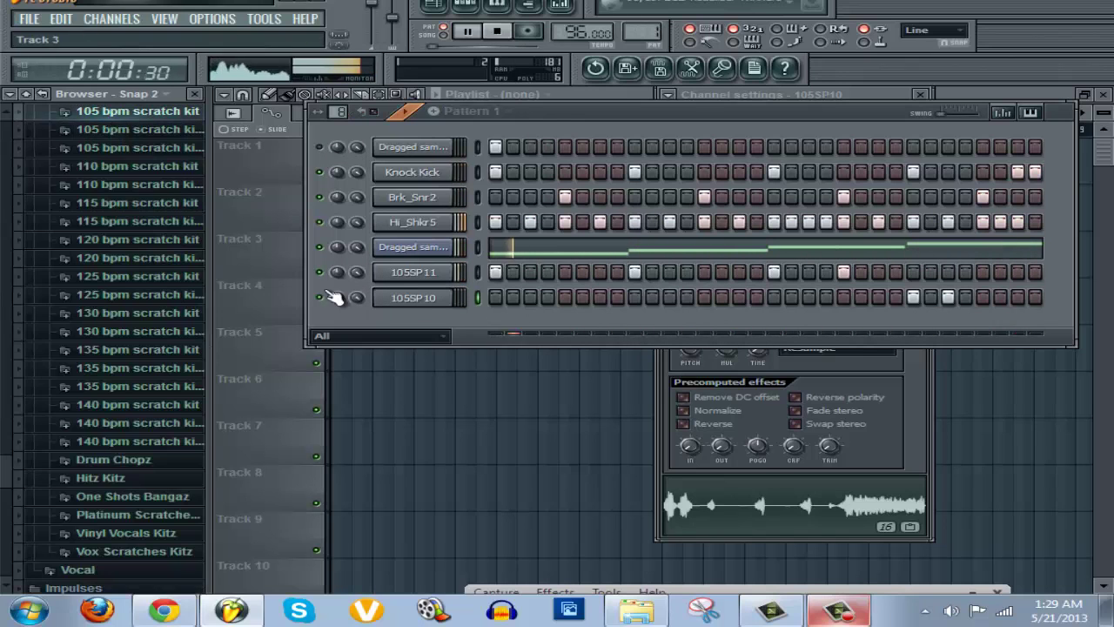
pyautogui.click(166, 551)
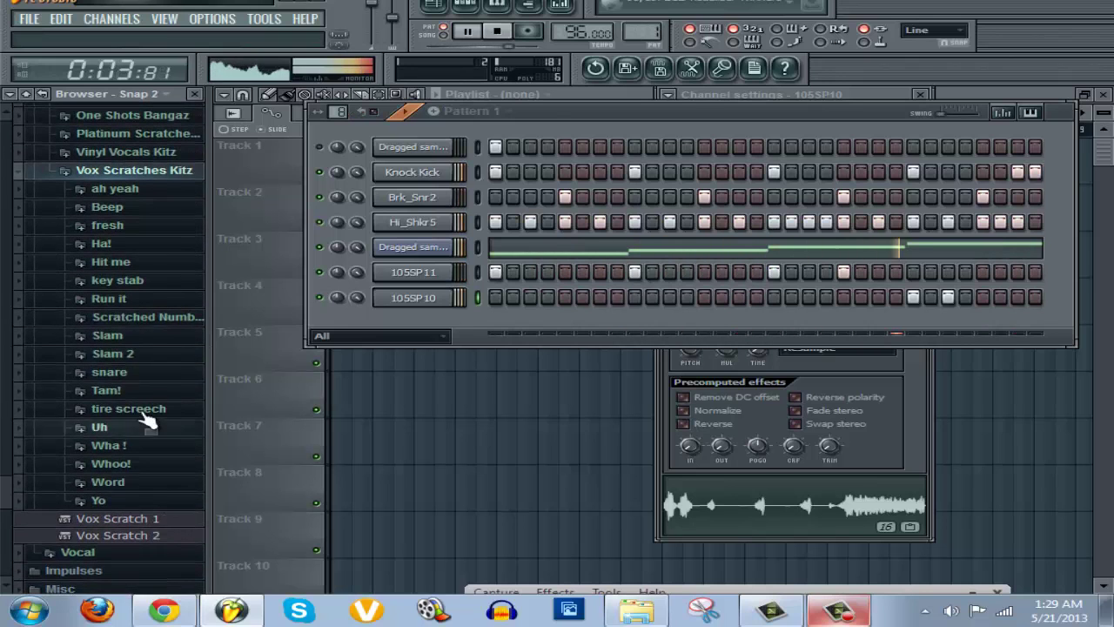
pyautogui.click(146, 336)
pyautogui.click(130, 370)
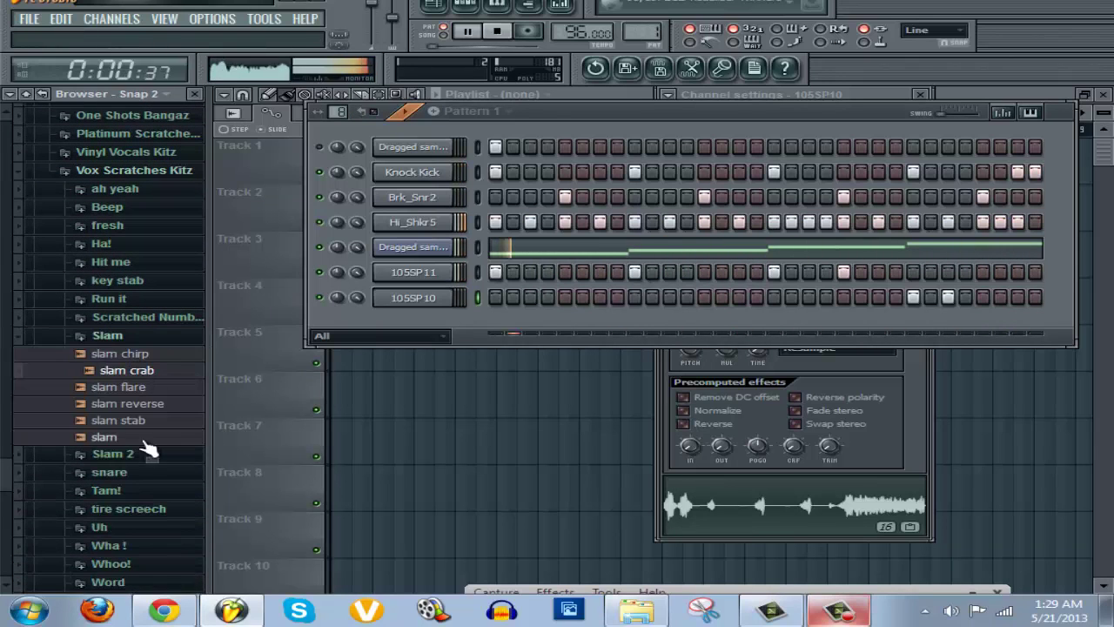
pyautogui.click(146, 335)
# Expand the scratched numbers folder and audition 1 chirp, 1 crab, 1 reverse and 2 flare over the beat.
pyautogui.click(144, 319)
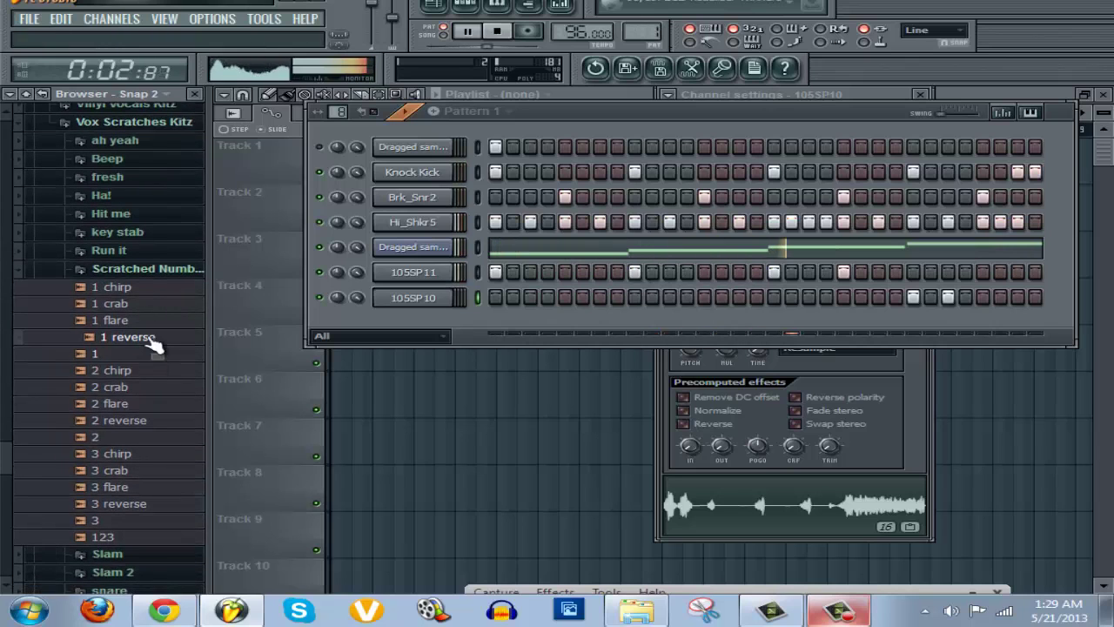
pyautogui.click(143, 270)
pyautogui.click(143, 270)
pyautogui.click(142, 286)
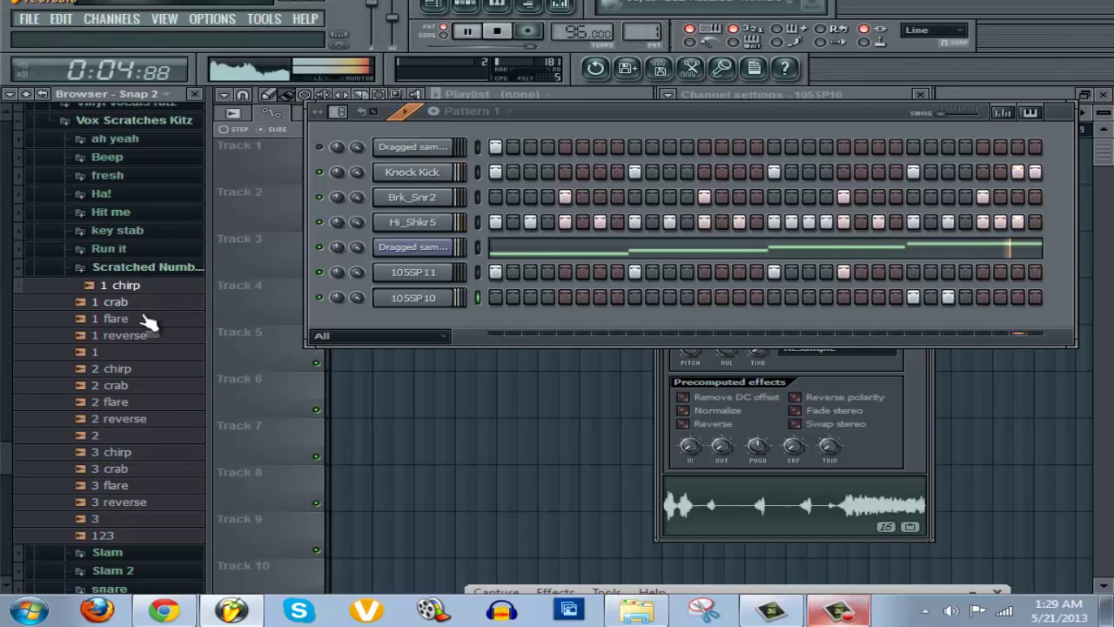
pyautogui.click(135, 303)
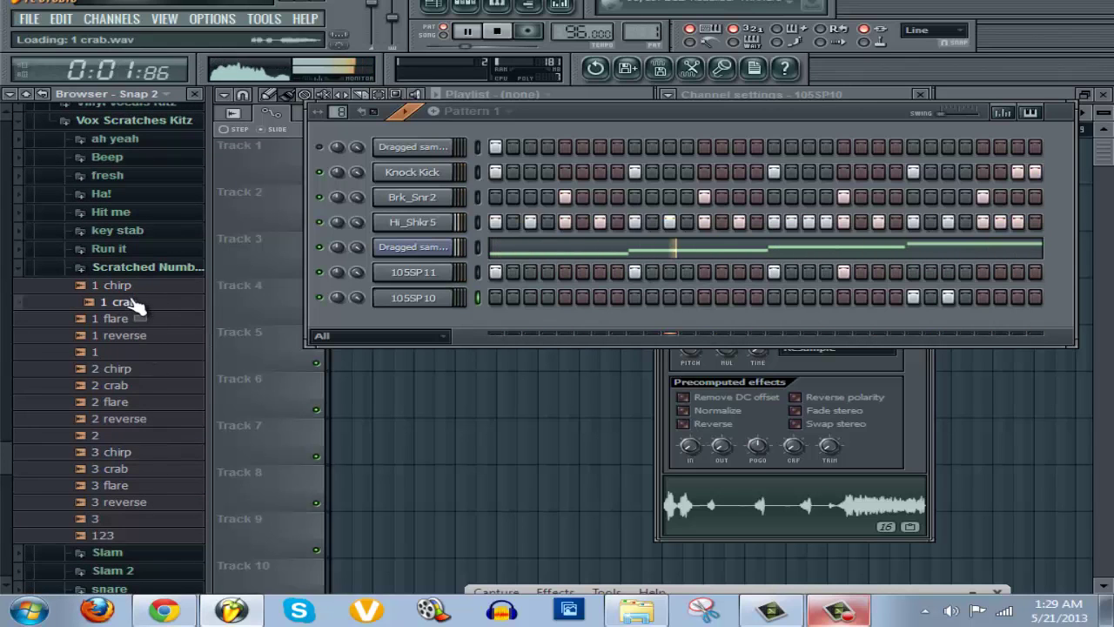
pyautogui.click(128, 337)
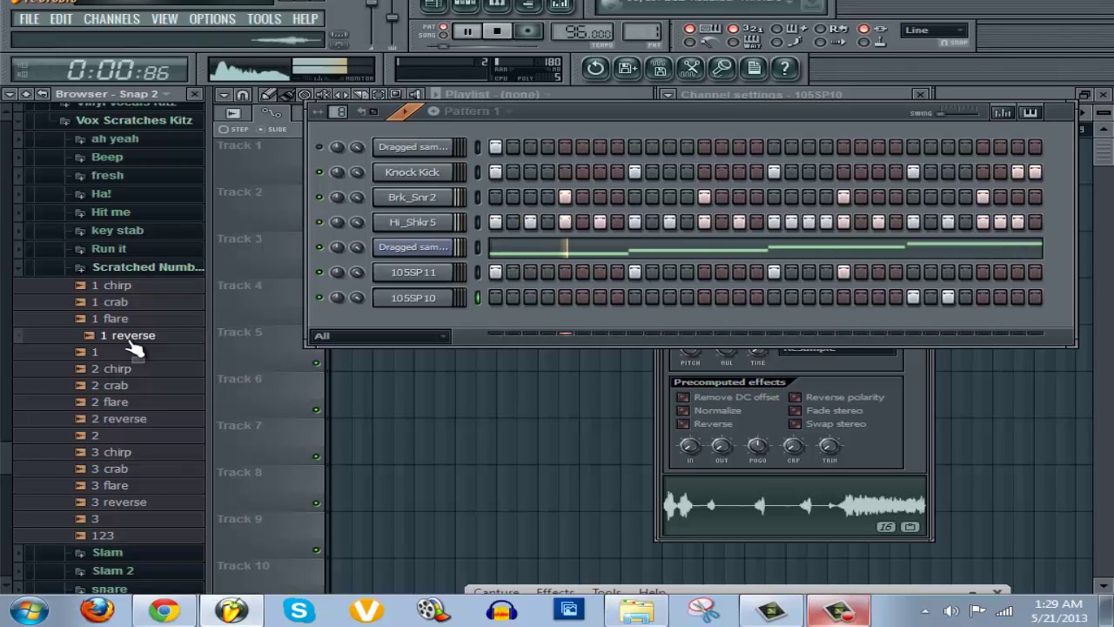
pyautogui.click(126, 402)
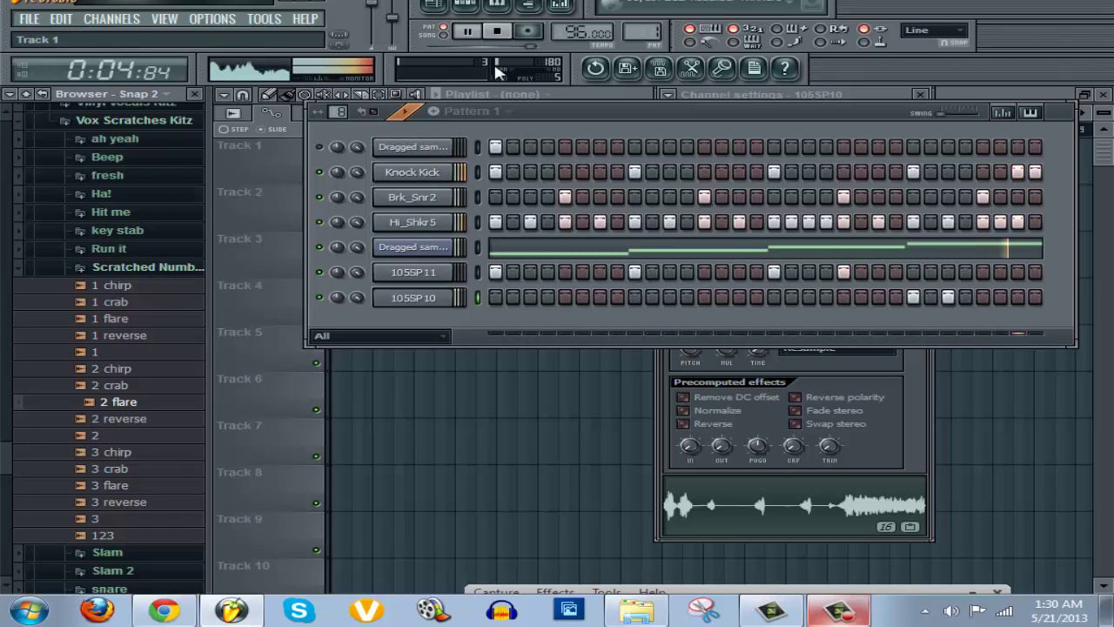
# Stop playback and audition fresh chirp, fresh crab and fresh flare from the fresh folder.
pyautogui.click(498, 33)
pyautogui.click(157, 177)
pyautogui.click(155, 193)
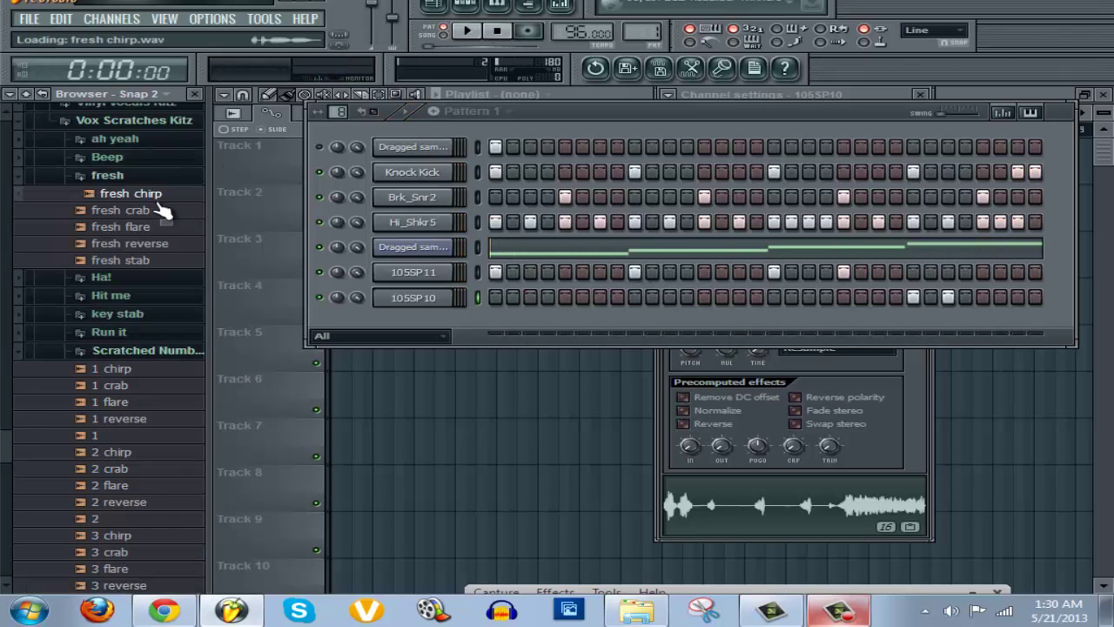
pyautogui.click(150, 210)
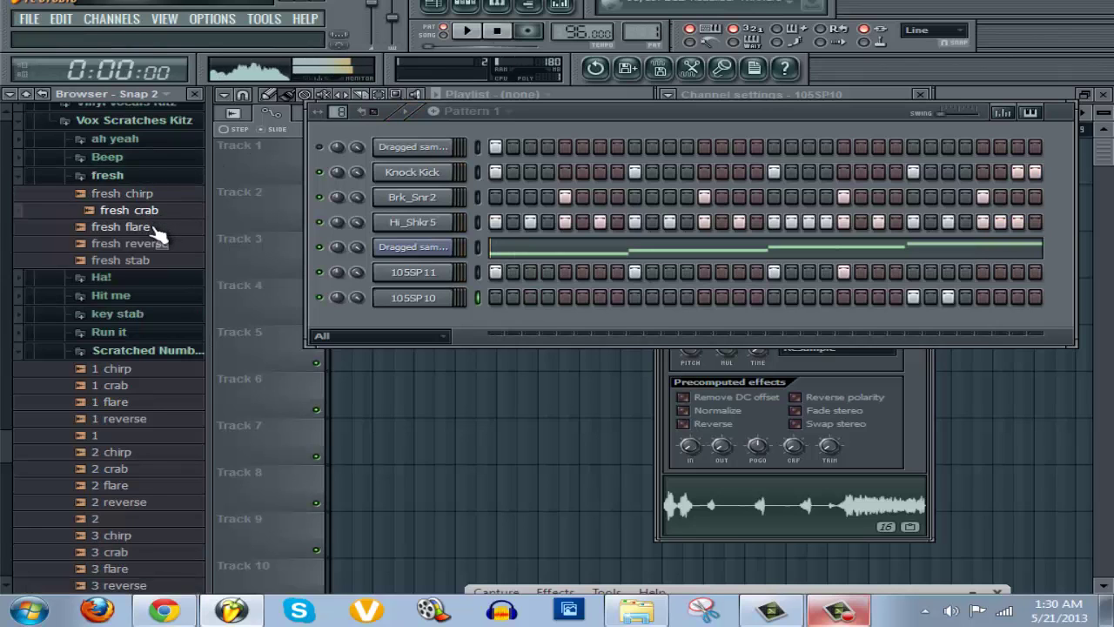
pyautogui.click(155, 228)
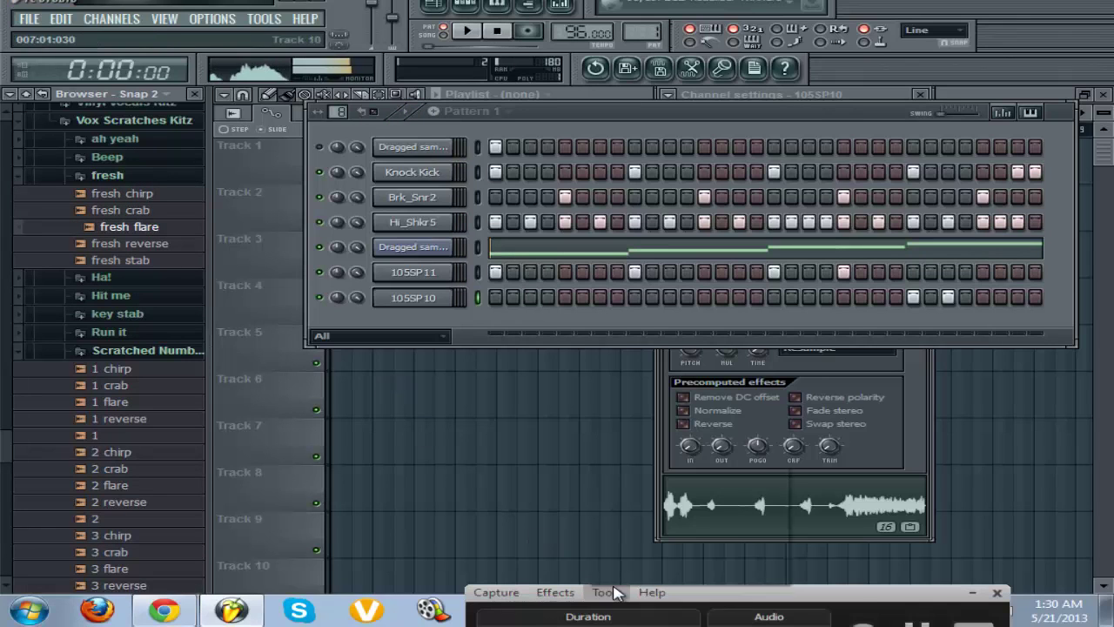
pyautogui.click(622, 592)
pyautogui.click(923, 596)
pyautogui.moveTo(924, 594); pyautogui.dragTo(984, 472)
# Audition fresh stab and fresh reverse, plus the crab, flare, reverse, stab and plain samples of the Hit me folder.
pyautogui.click(130, 260)
pyautogui.click(130, 244)
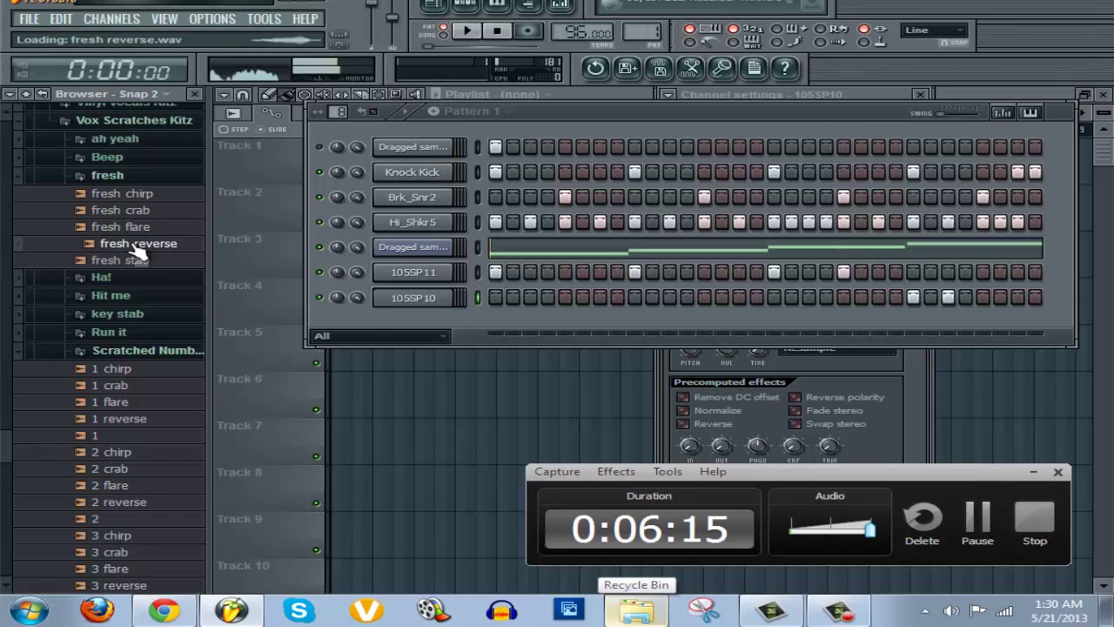
pyautogui.click(112, 175)
pyautogui.click(129, 215)
pyautogui.click(132, 230)
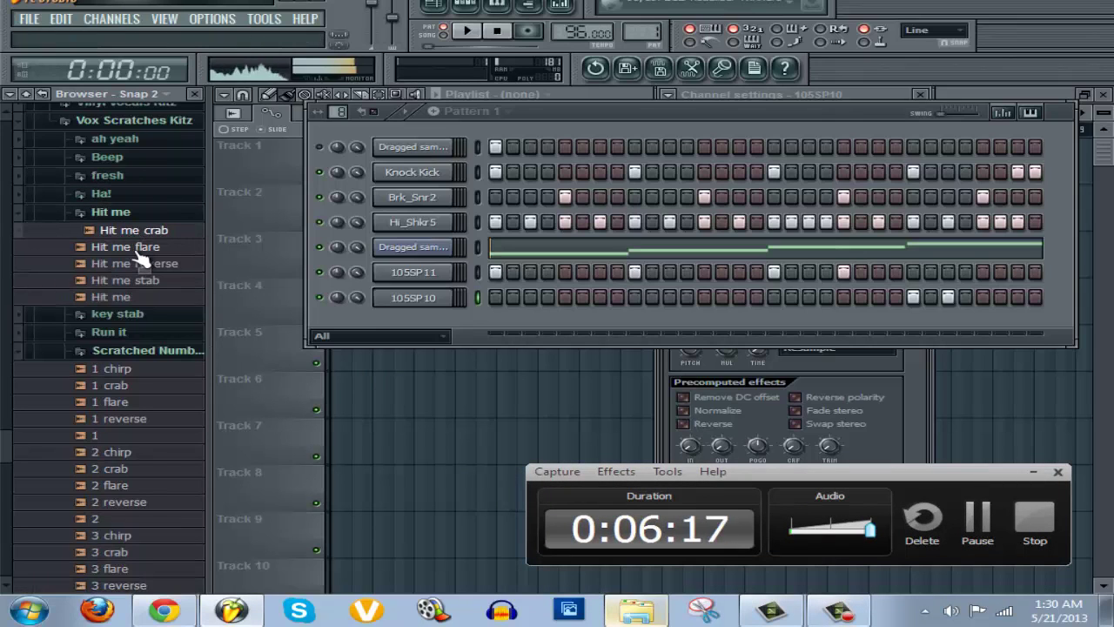
pyautogui.click(137, 249)
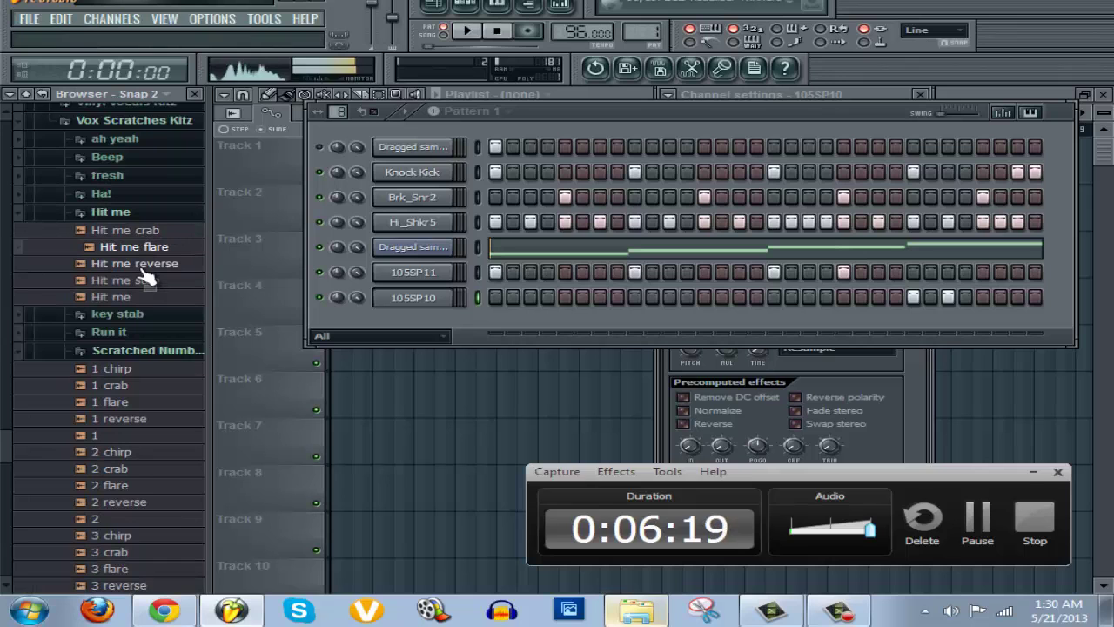
pyautogui.click(142, 265)
pyautogui.click(147, 280)
pyautogui.click(147, 298)
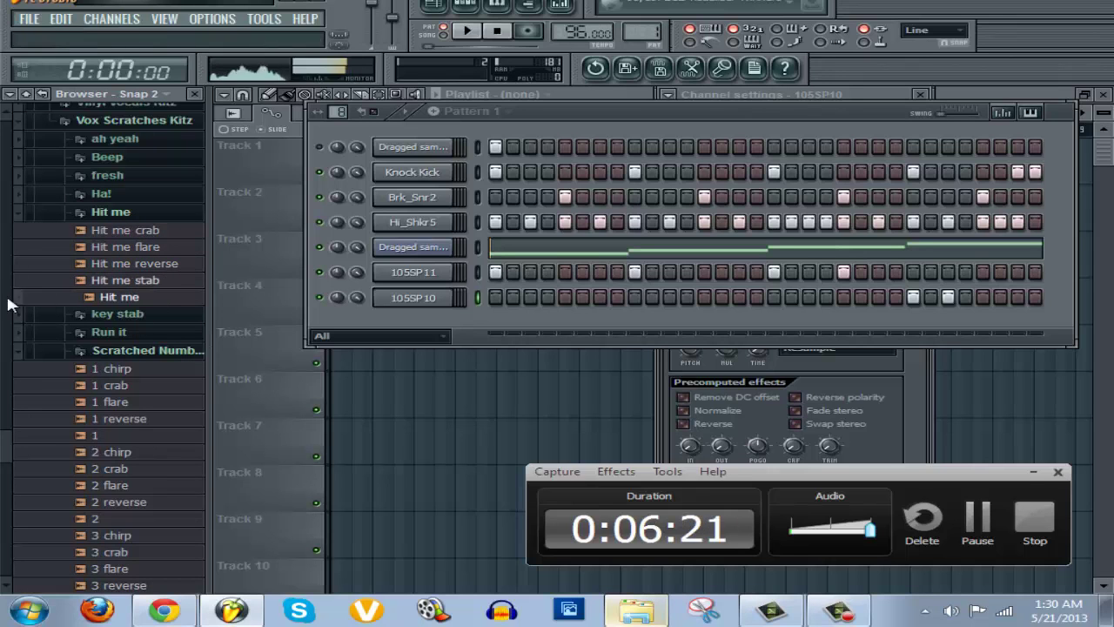
# Collapse the Vinyl Scratch Master Sound Kit and audition END, LlW Snare 1 and LlW Shaker 1 from Tha Carter II Kit.
pyautogui.moveTo(4, 467); pyautogui.dragTo(30, 277)
pyautogui.click(96, 451)
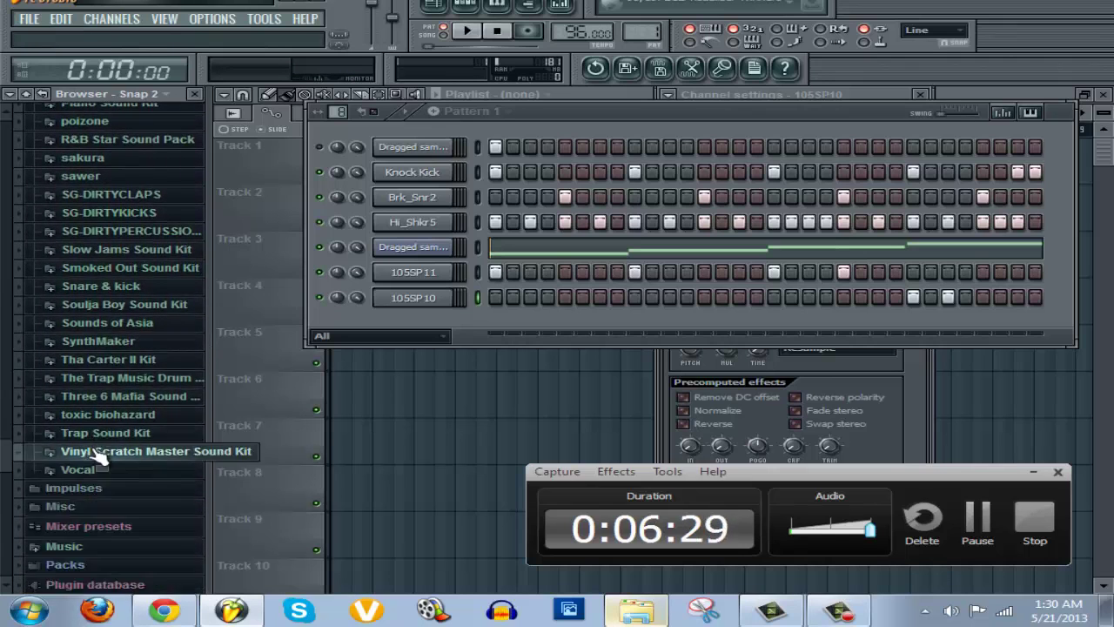
pyautogui.click(130, 359)
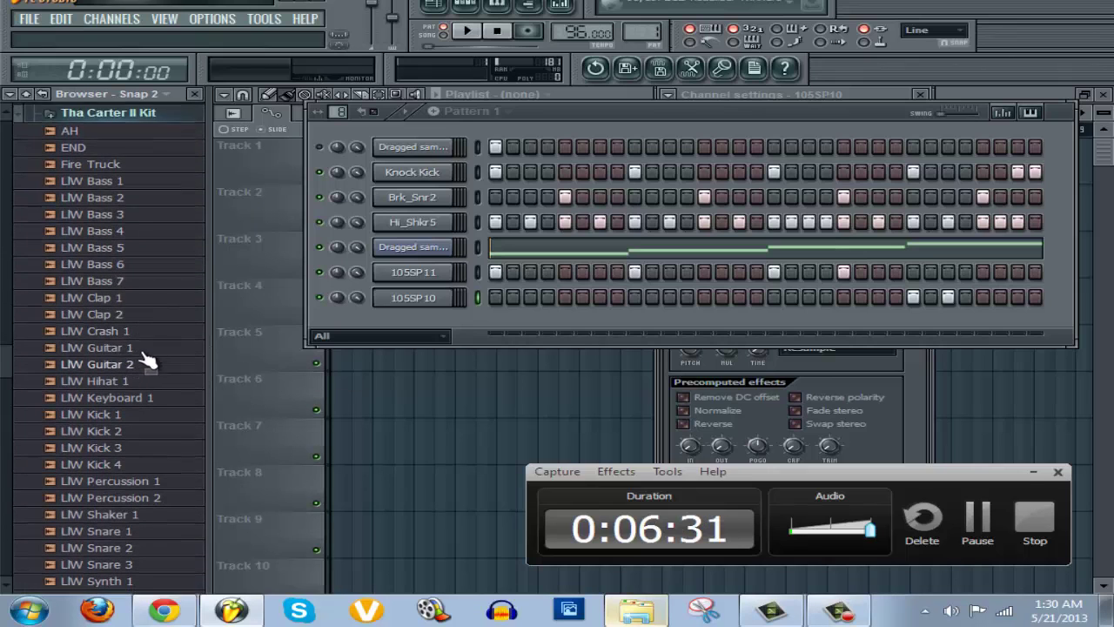
pyautogui.moveTo(149, 348); pyautogui.dragTo(159, 332)
pyautogui.click(92, 150)
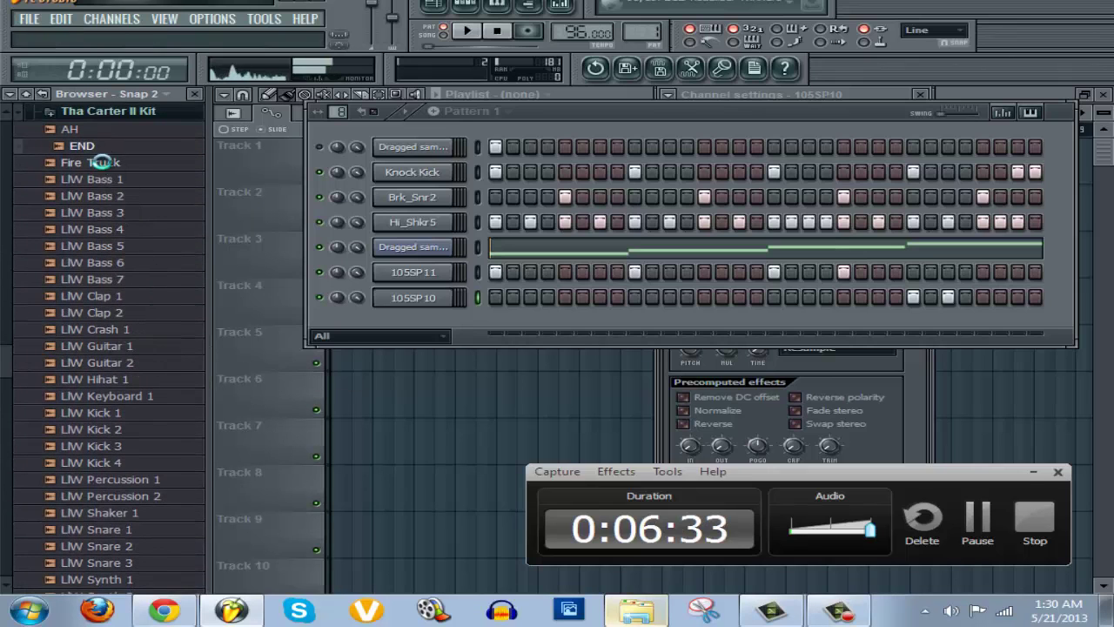
pyautogui.scroll(-4, 125, 376)
pyautogui.click(118, 332)
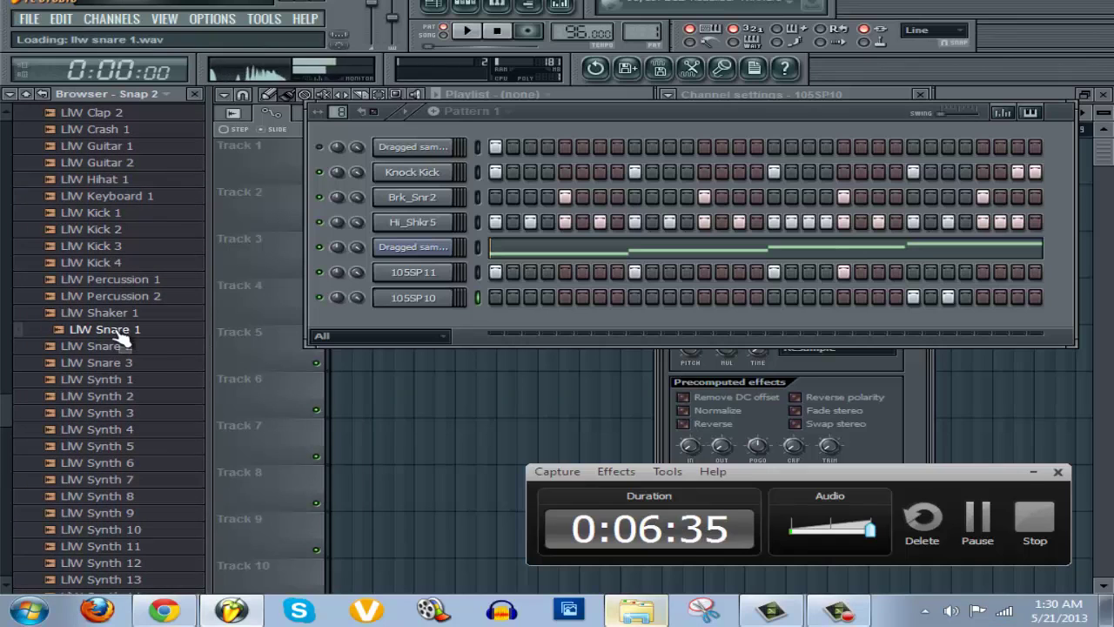
pyautogui.press('Up')
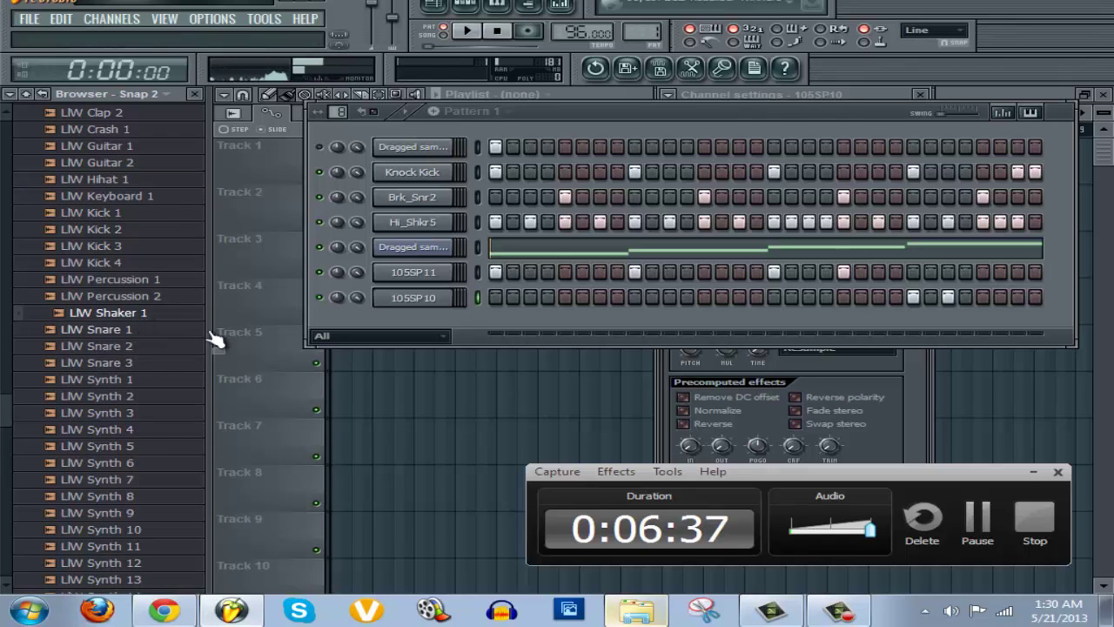
# Collapse the Tha Carter II Kit, expand Hip-Hop Vocals Samples and audition CRACKKK and BONUS - FX 1.
pyautogui.scroll(-2, 90, 471)
pyautogui.click(56, 413)
pyautogui.moveTo(6, 422); pyautogui.dragTo(3, 242)
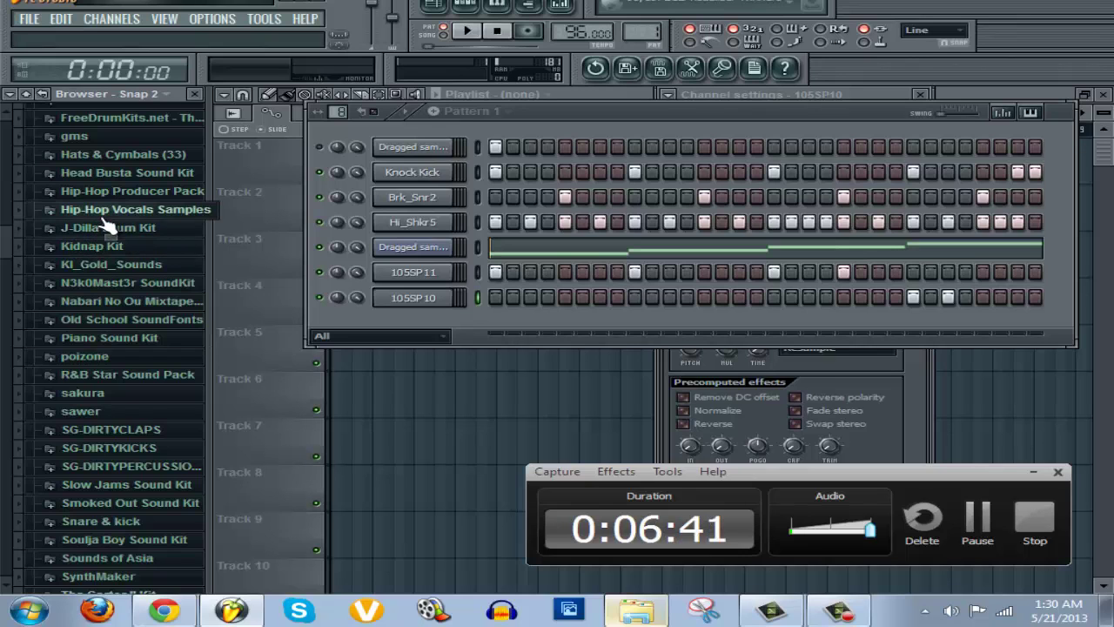
pyautogui.click(104, 218)
pyautogui.click(140, 262)
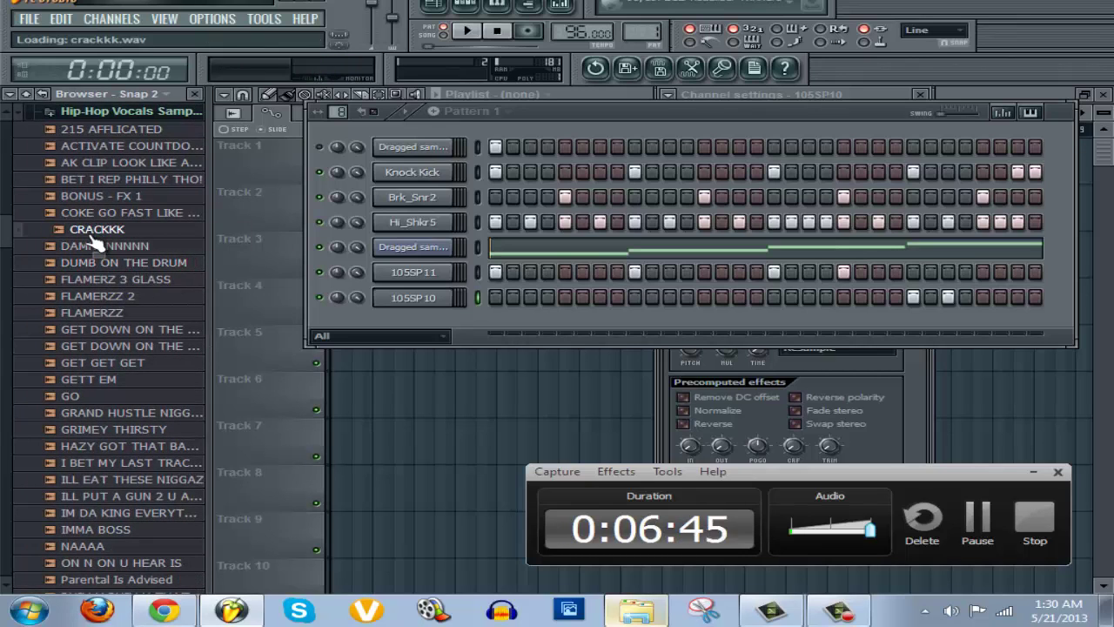
pyautogui.click(100, 196)
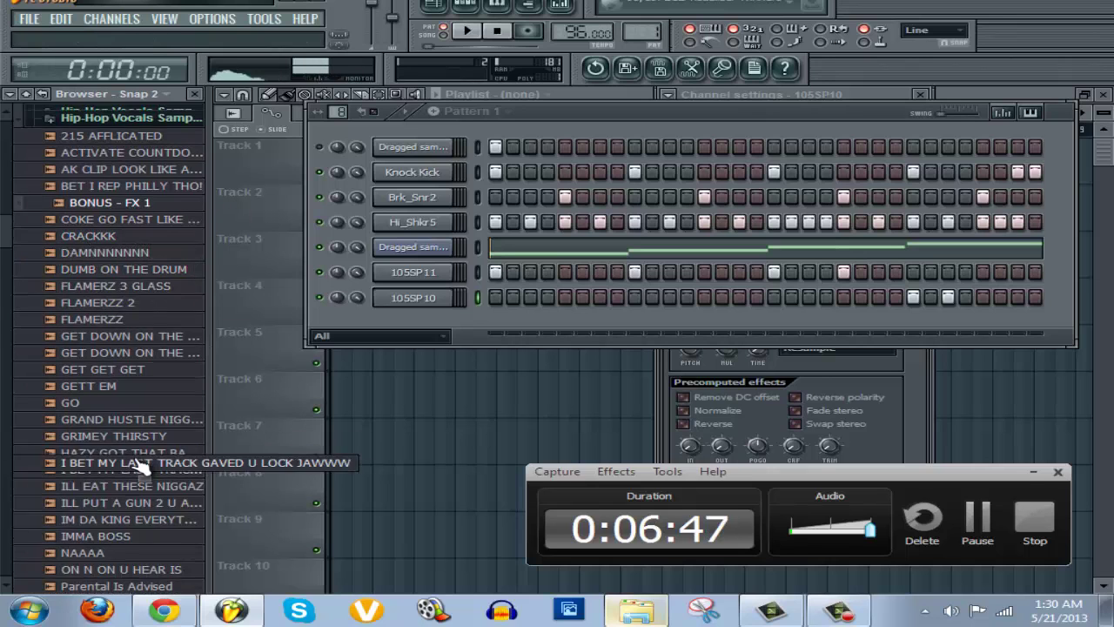
# Collapse the open browser folders, reopen IL Shared Data and audition Chant_04 from the Chants & Lex Sound kit.
pyautogui.scroll(8, 129, 435)
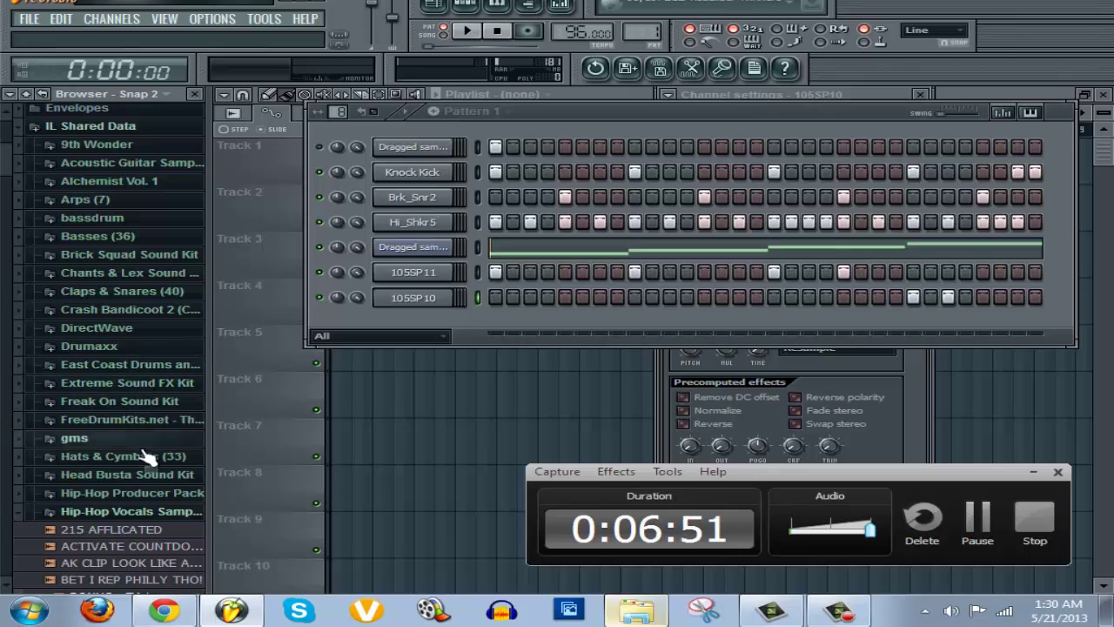
pyautogui.click(27, 94)
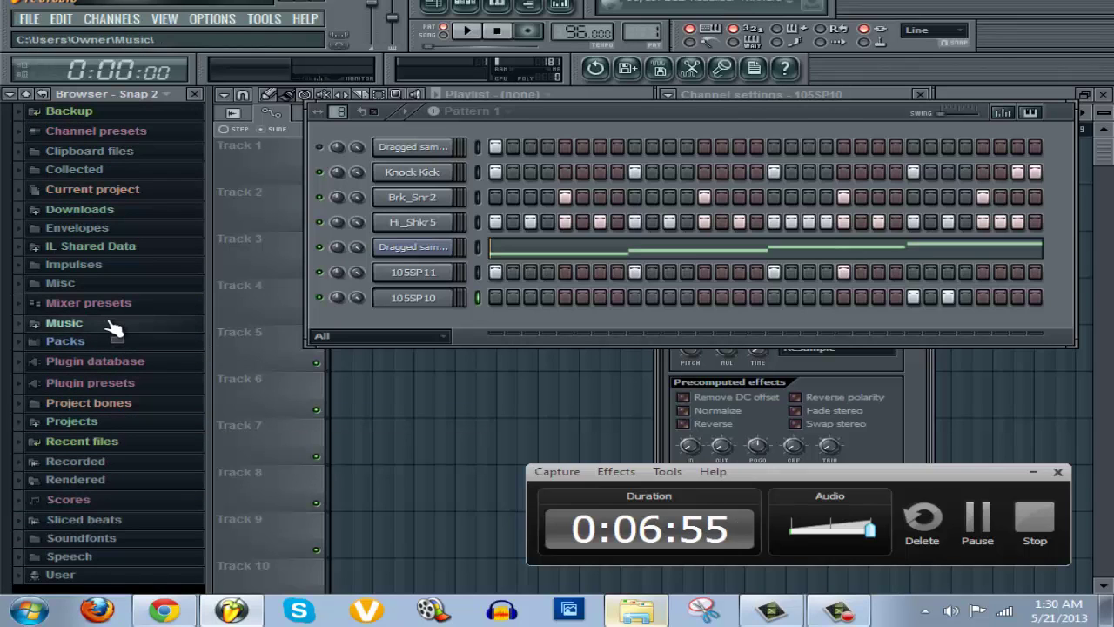
pyautogui.click(104, 246)
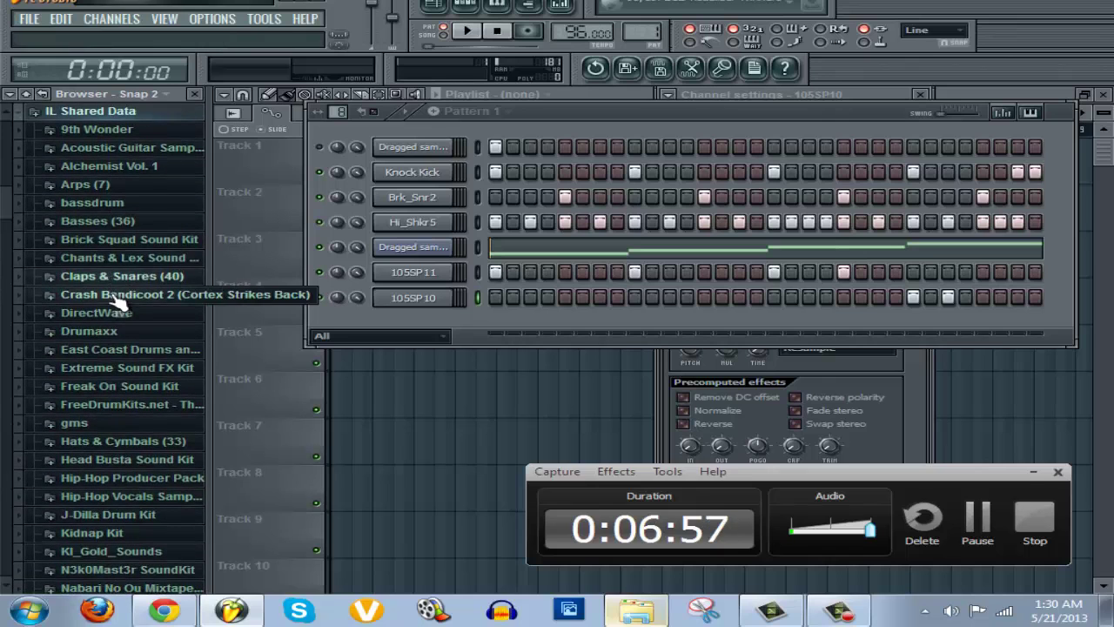
pyautogui.click(115, 263)
pyautogui.click(125, 282)
pyautogui.click(123, 181)
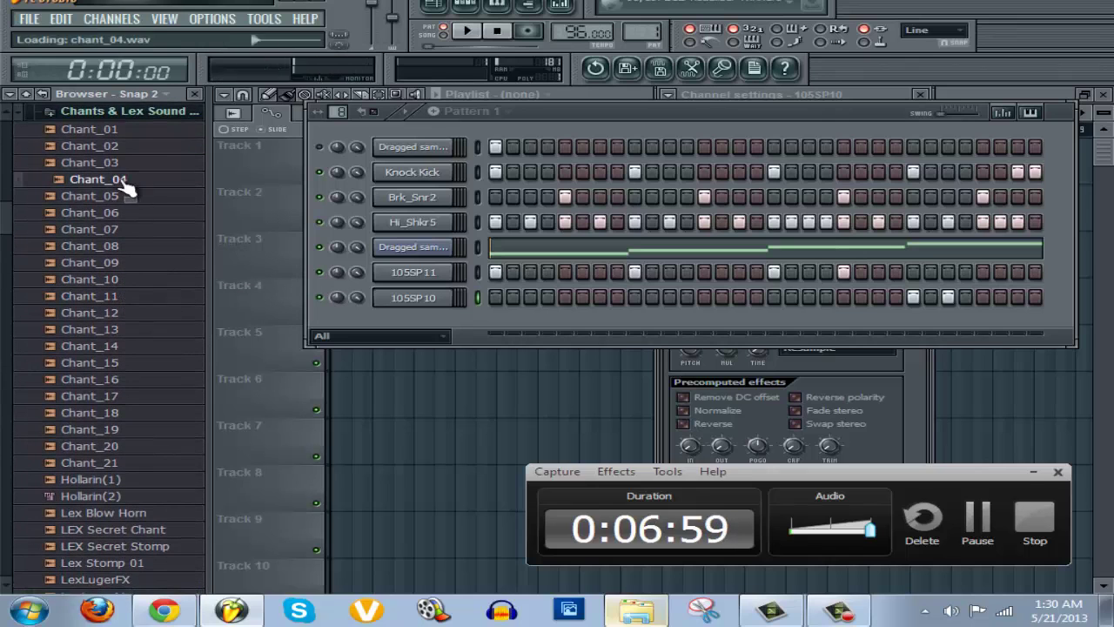
# Audition Chant_02 and Chant_05 through Chant_10, and replay Chant_09.
pyautogui.click(125, 150)
pyautogui.click(125, 199)
pyautogui.click(124, 215)
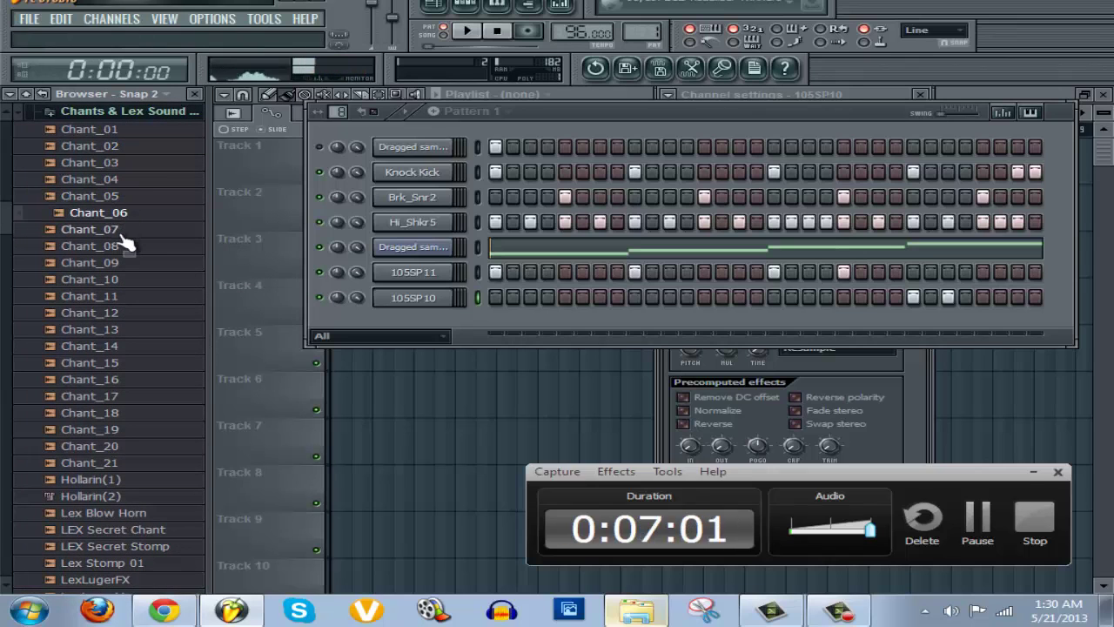
pyautogui.click(125, 232)
pyautogui.click(122, 247)
pyautogui.click(120, 262)
pyautogui.click(118, 277)
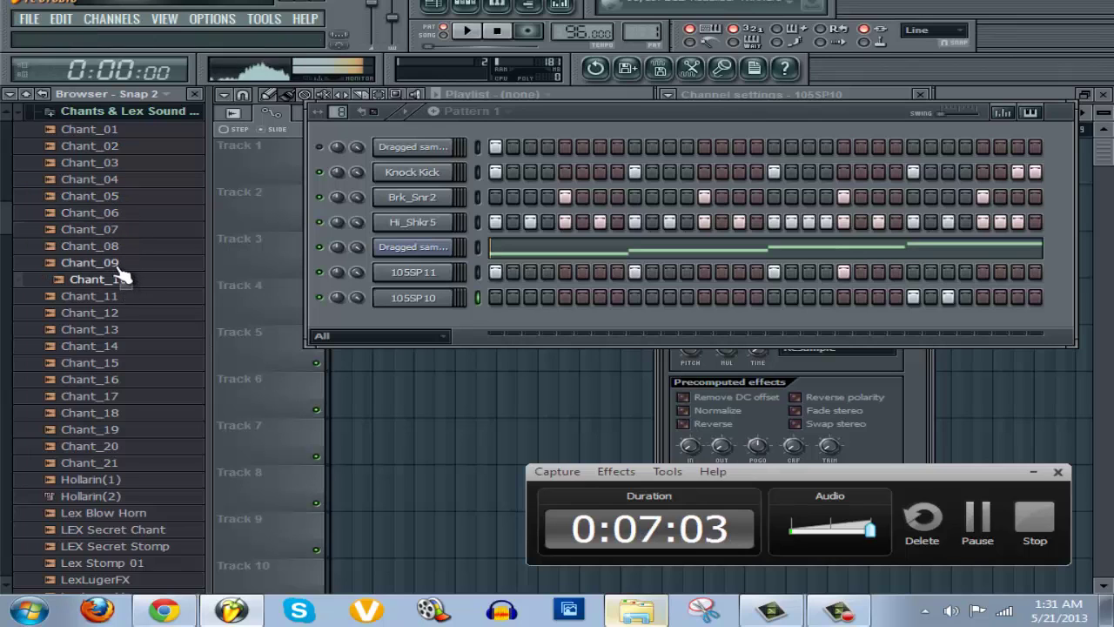
pyautogui.click(115, 266)
# Add Chant_09 as a new channel and place its hits on steps 9 and 25 while the pattern plays.
pyautogui.moveTo(115, 270); pyautogui.dragTo(435, 332)
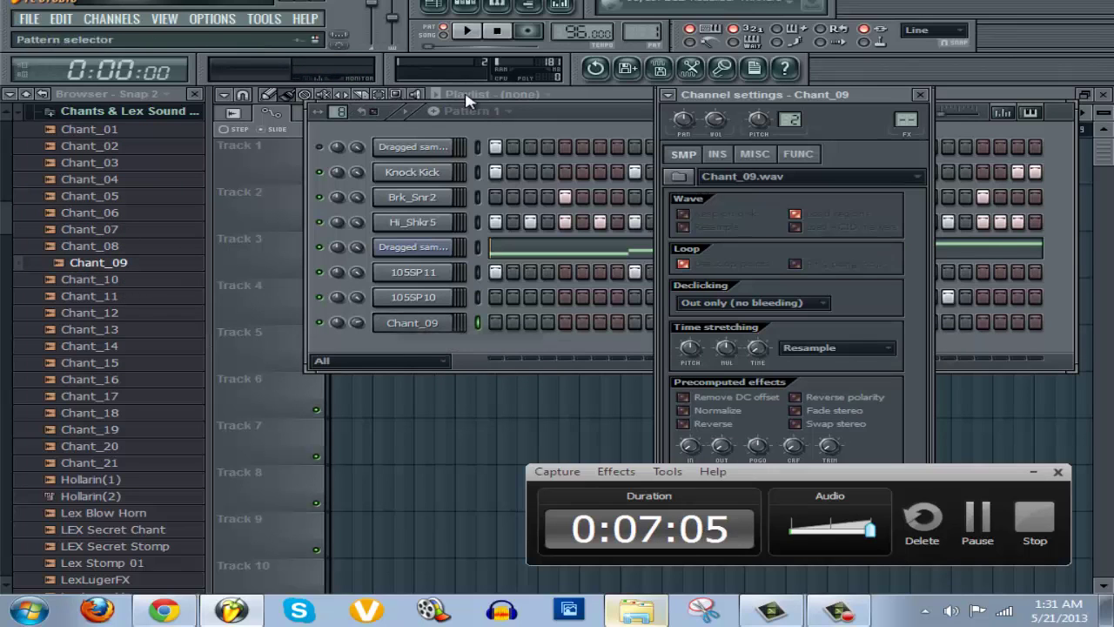
pyautogui.click(470, 32)
pyautogui.click(634, 322)
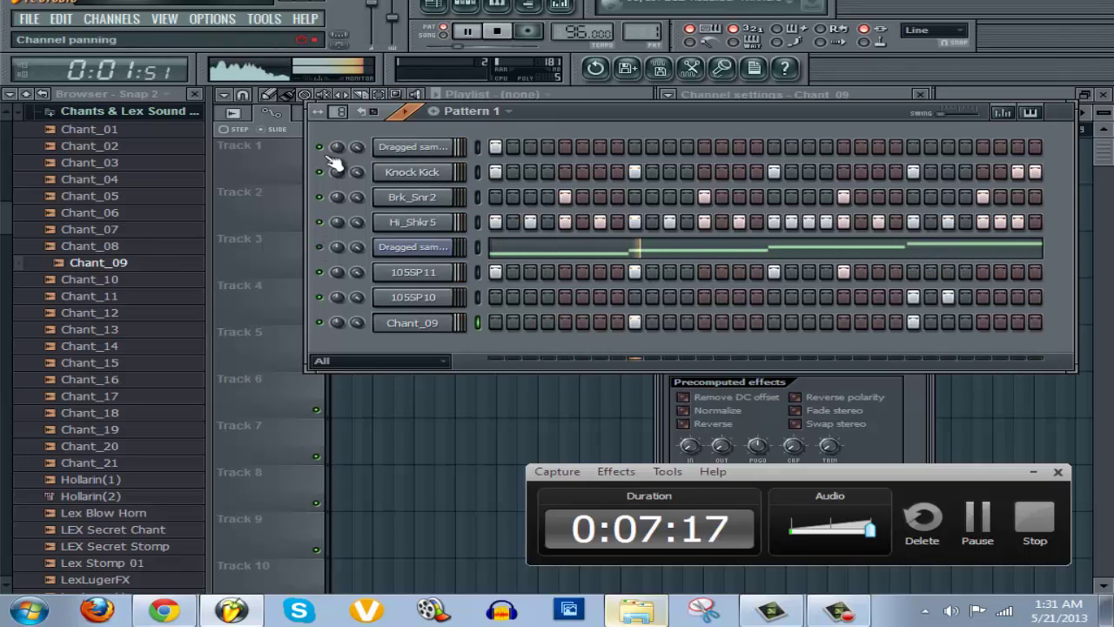
# Audition Chant_21 and Chant_20 over the beat and expand the User folder in the browser.
pyautogui.click(118, 462)
pyautogui.click(113, 446)
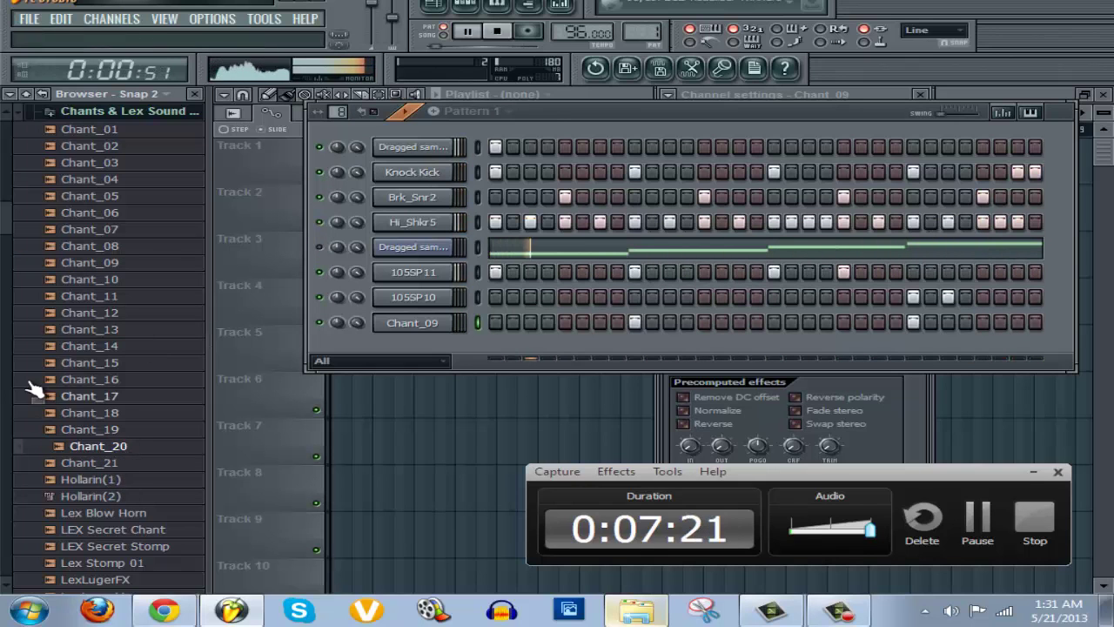
pyautogui.moveTo(5, 228); pyautogui.dragTo(25, 508)
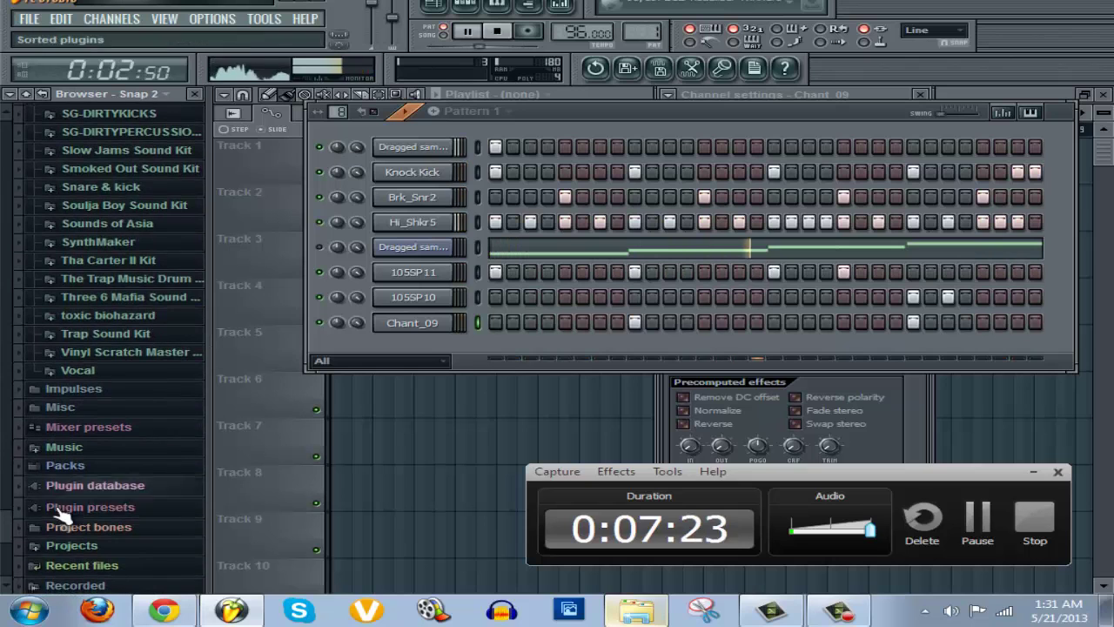
pyautogui.scroll(-2, 52, 577)
pyautogui.click(59, 586)
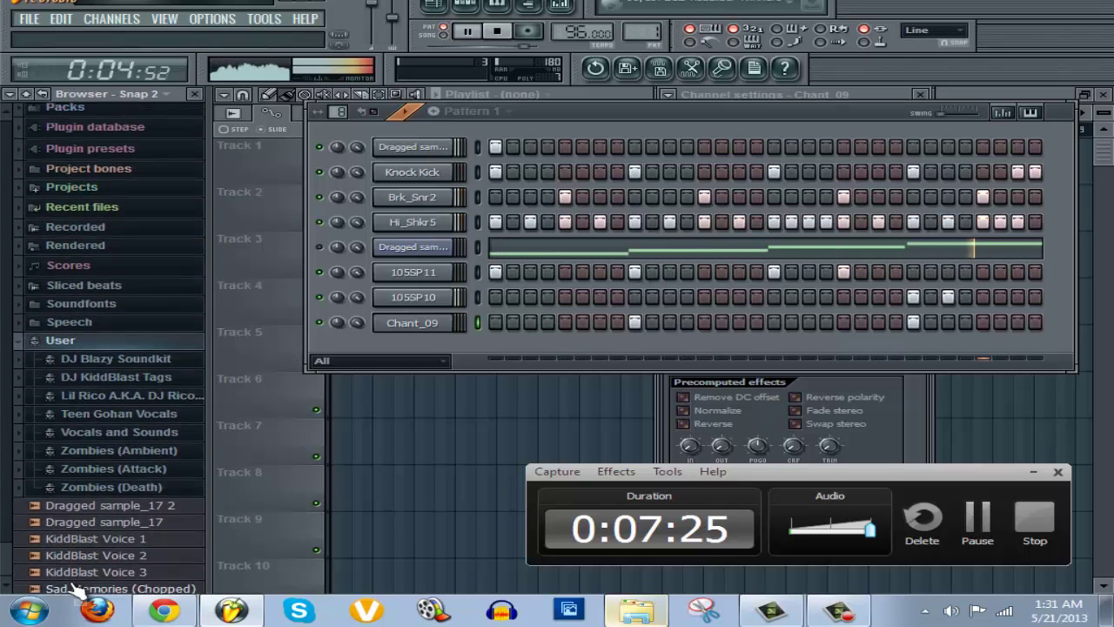
pyautogui.scroll(-1, 106, 477)
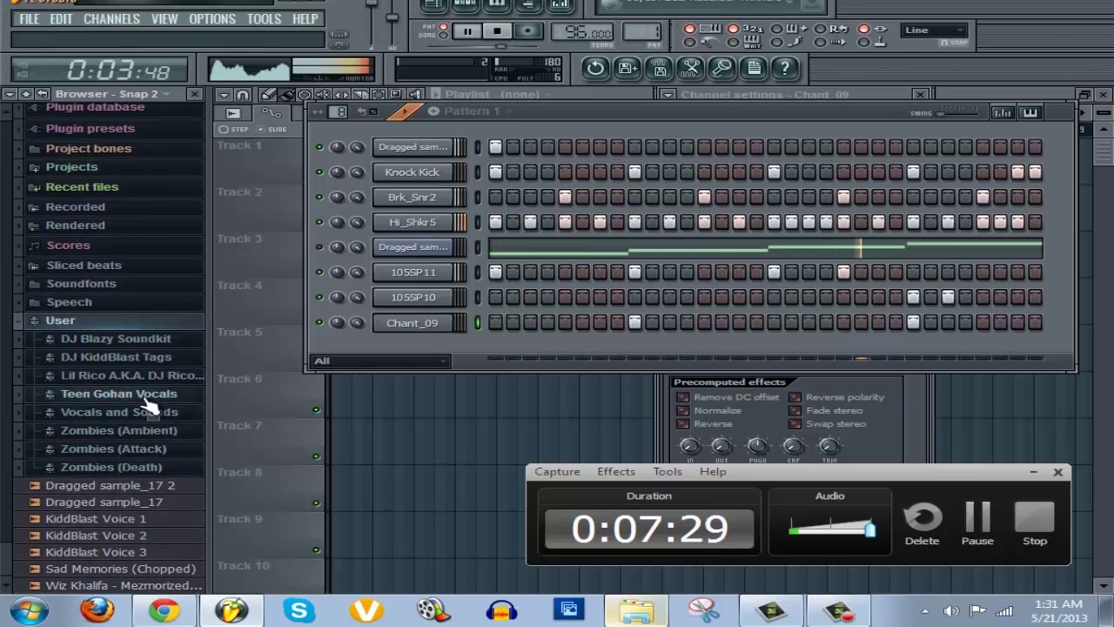
# Stop playback and audition Bck_Snr, Bongo 2, Bongo 5, Bongo 6 and Clap Basic from the DJ Blazy Soundkit.
pyautogui.click(497, 31)
pyautogui.click(165, 340)
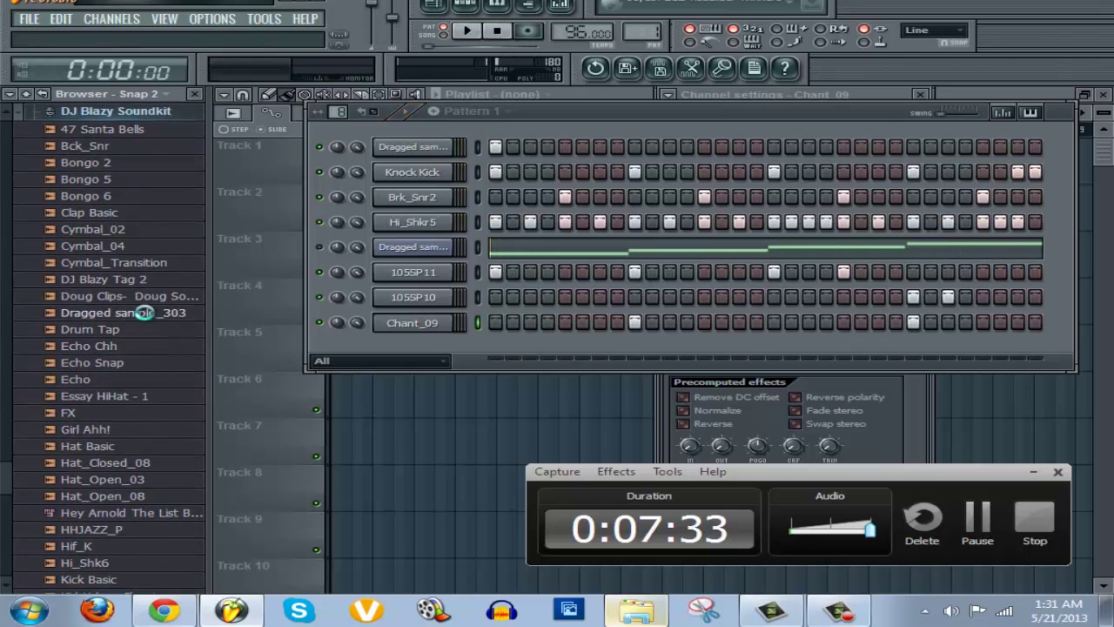
pyautogui.click(124, 148)
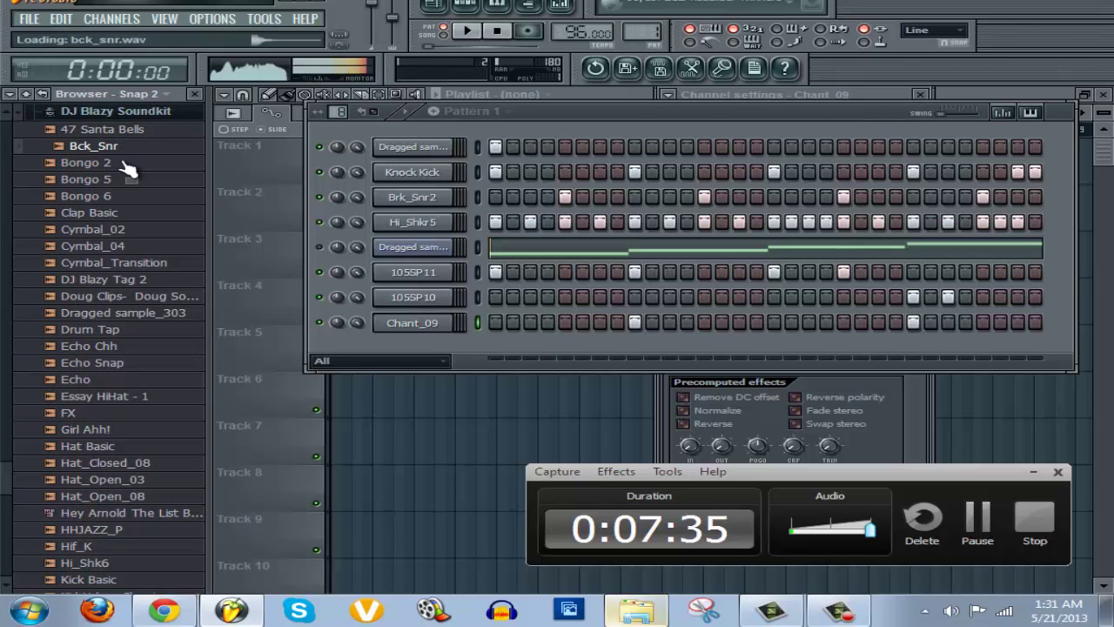
pyautogui.click(120, 164)
pyautogui.click(123, 179)
pyautogui.click(123, 196)
pyautogui.click(124, 215)
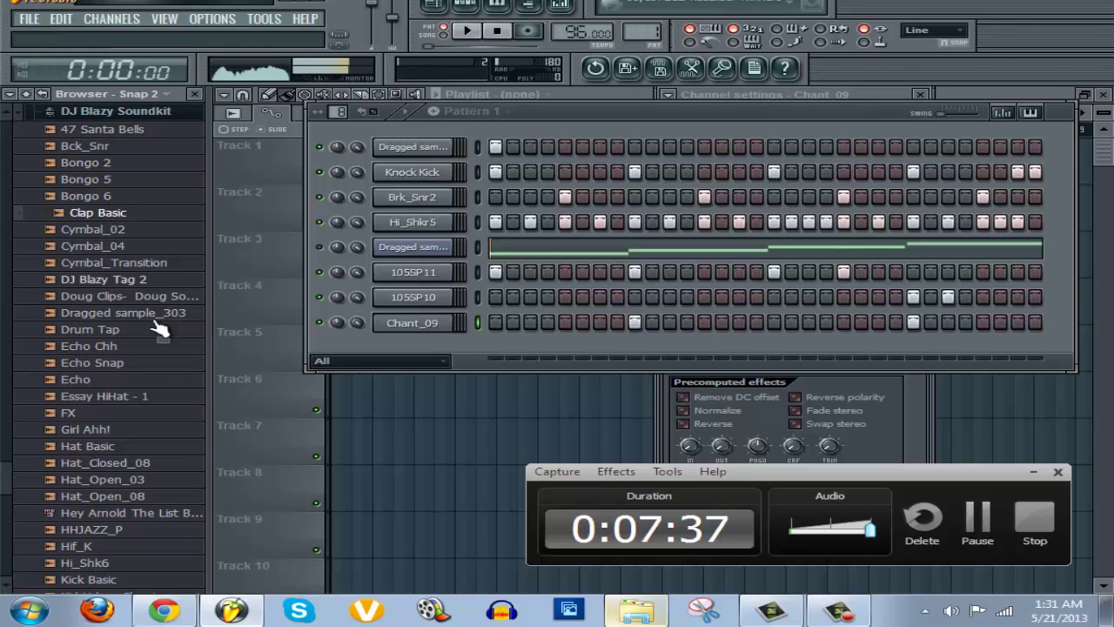
# Audition Soft Chh, Stylez-T Hats 7, Triangle and SF Clap from the DJ Blazy Soundkit.
pyautogui.scroll(-5, 157, 378)
pyautogui.scroll(-1, 156, 469)
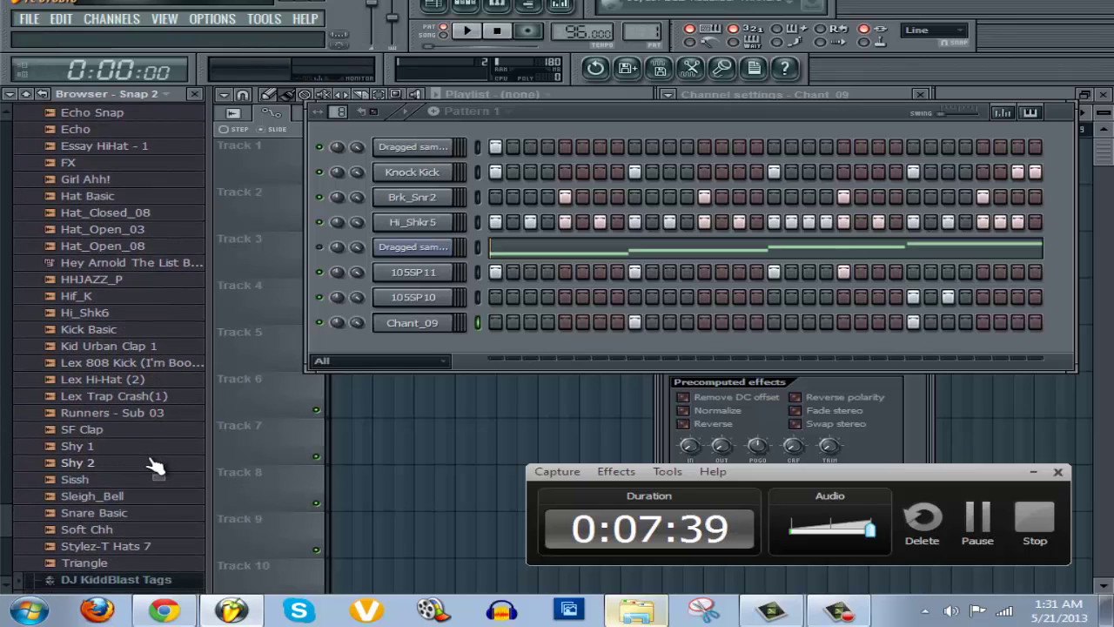
pyautogui.click(126, 530)
pyautogui.click(129, 547)
pyautogui.scroll(-1, 131, 547)
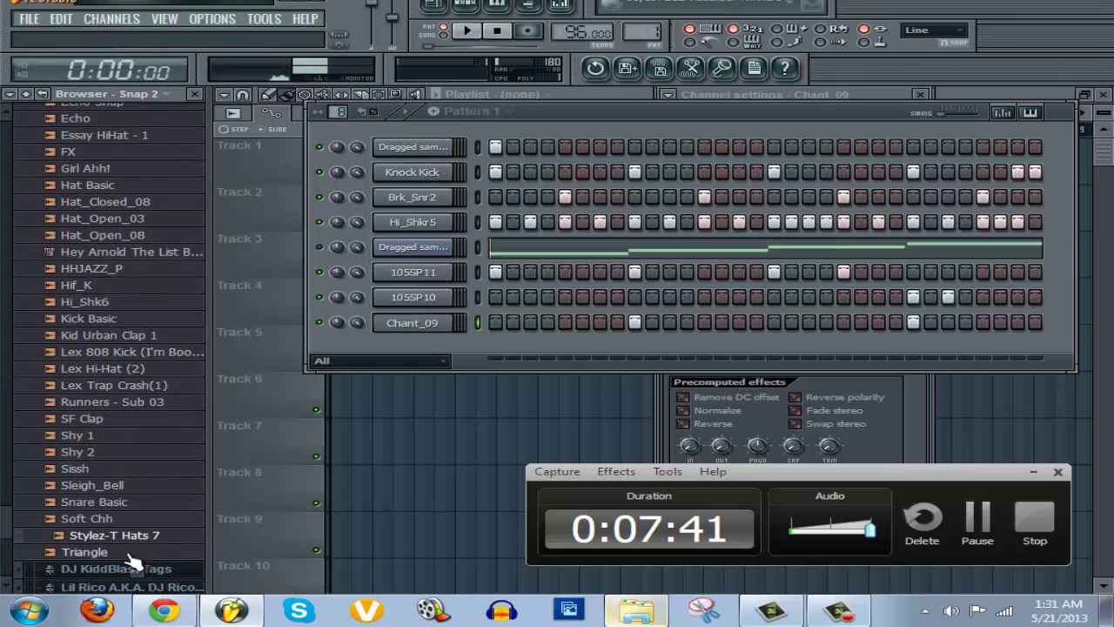
pyautogui.click(126, 548)
pyautogui.scroll(-1, 128, 548)
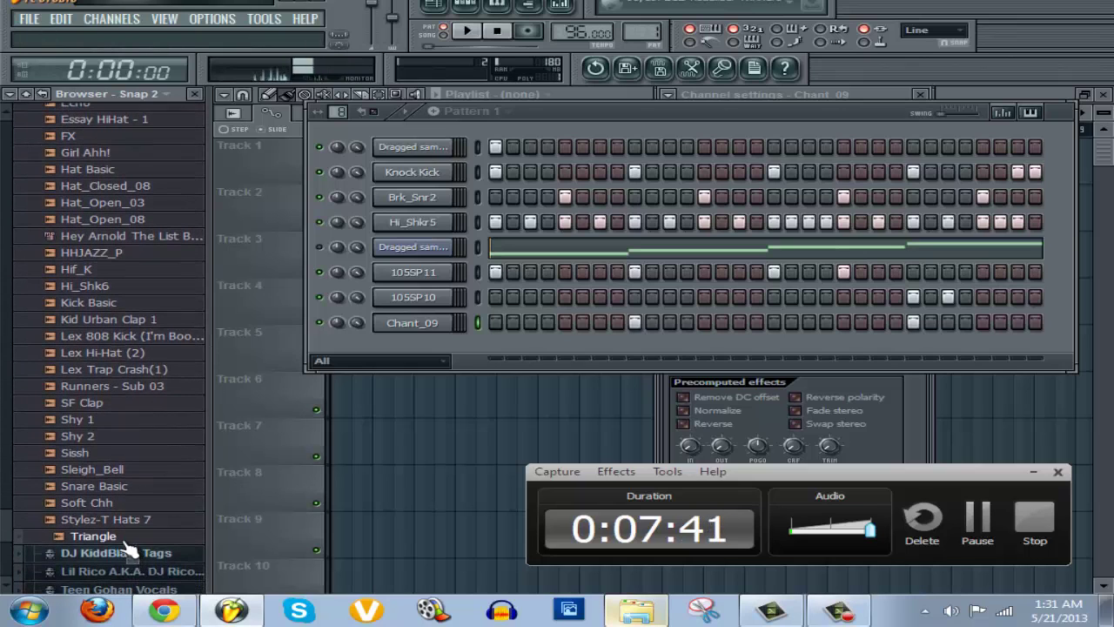
pyautogui.click(130, 402)
# Expand the folder just above Teen Gohan Vocals and audition 07 LEX SFX, iDBeatz - Chant (26) and Hey 2.
pyautogui.scroll(9, 135, 392)
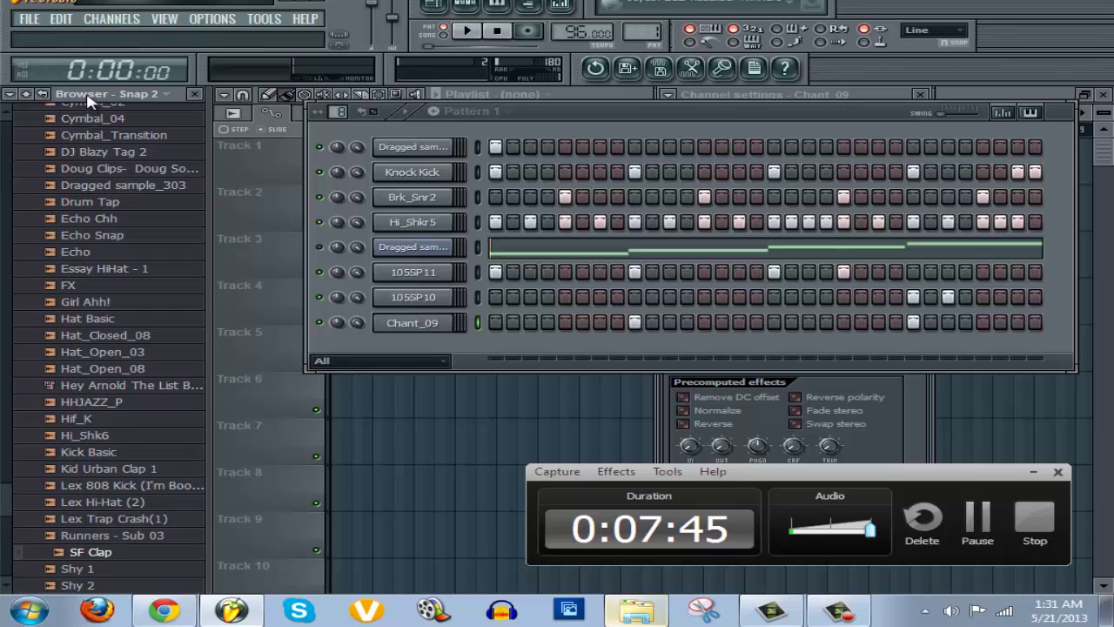
pyautogui.scroll(-20, 104, 366)
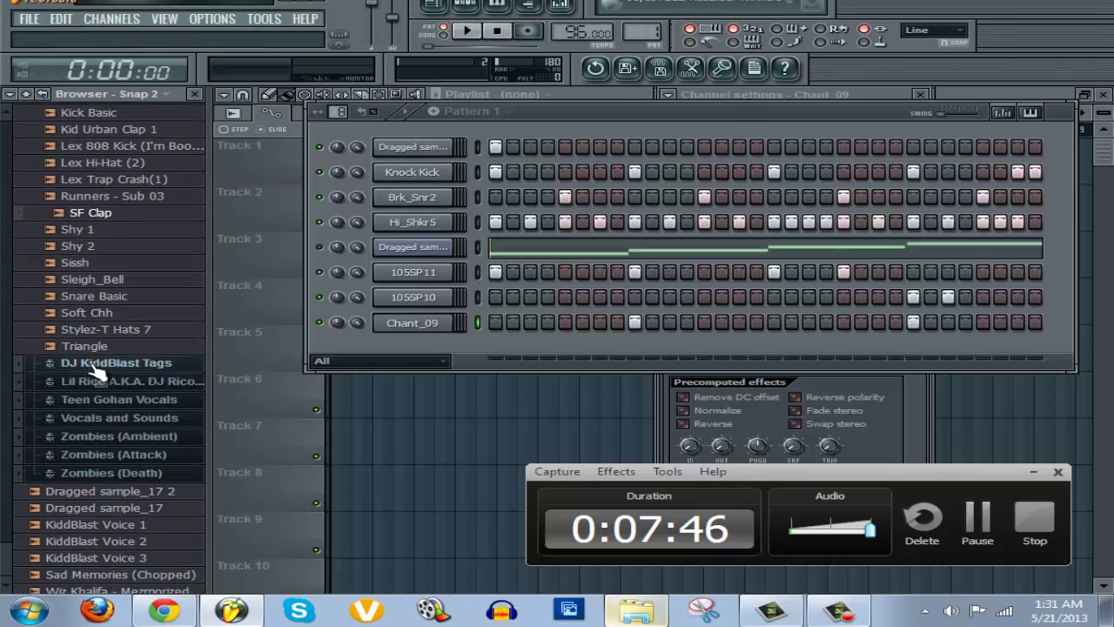
pyautogui.click(139, 380)
pyautogui.click(137, 385)
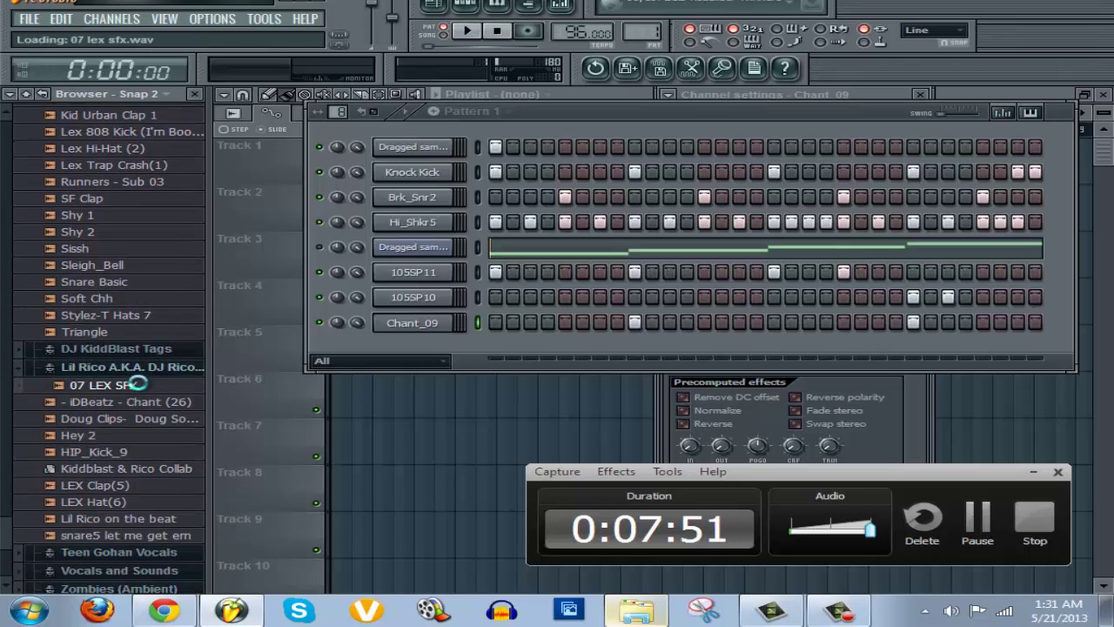
pyautogui.click(141, 401)
pyautogui.click(142, 435)
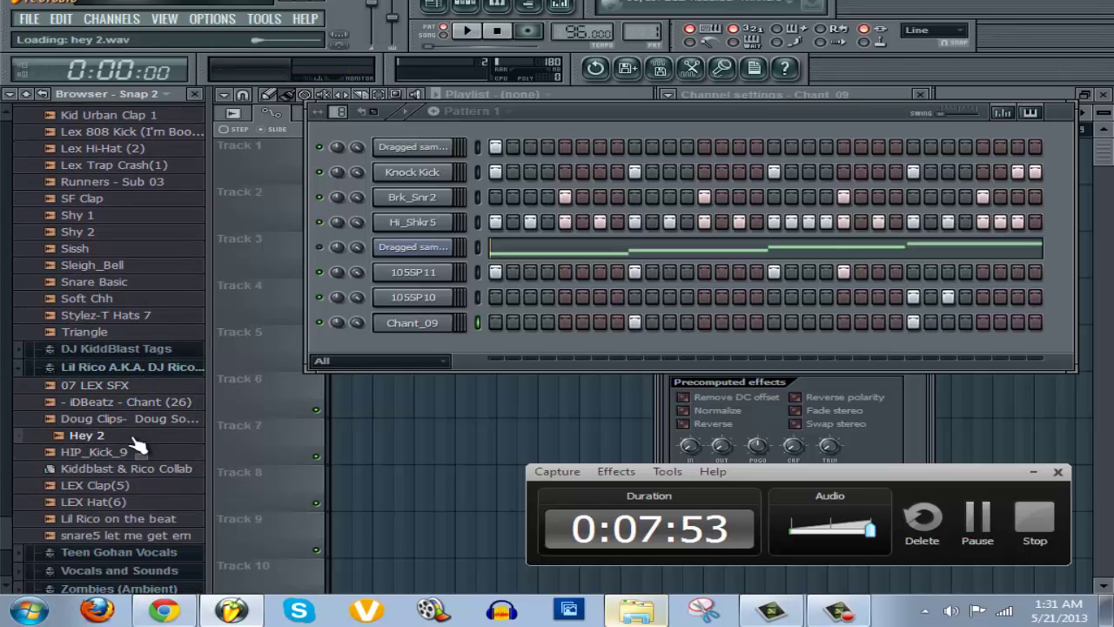
# Audition HIP_Kick_9, LEX Clap(5), LEX Hat(6), the "on the beat" vocal tag and snare5 let me get em.
pyautogui.click(139, 453)
pyautogui.click(139, 484)
pyautogui.click(142, 502)
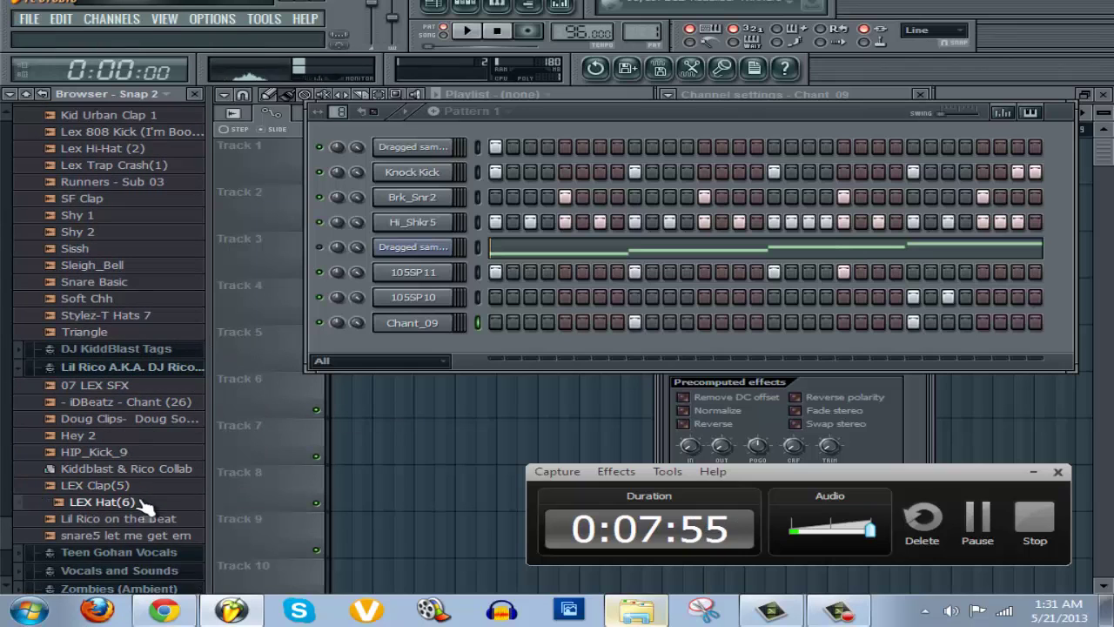
pyautogui.click(147, 519)
pyautogui.scroll(-3, 155, 501)
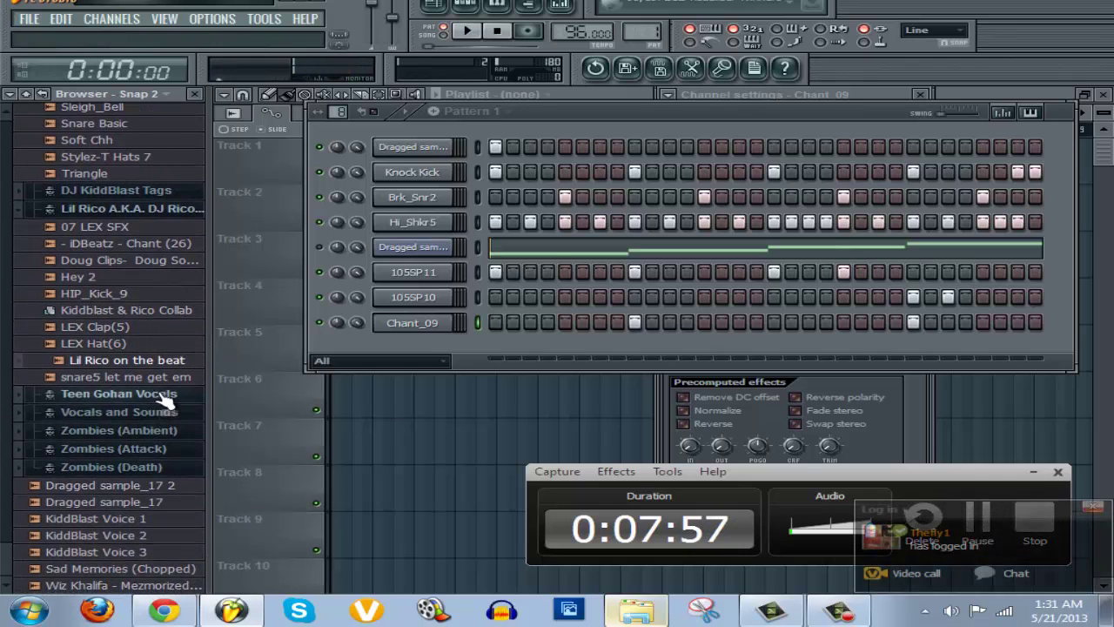
pyautogui.click(141, 377)
# Return to the DJ Blazy Soundkit and audition DJ Blazy Tag 2.
pyautogui.scroll(15, 4, 383)
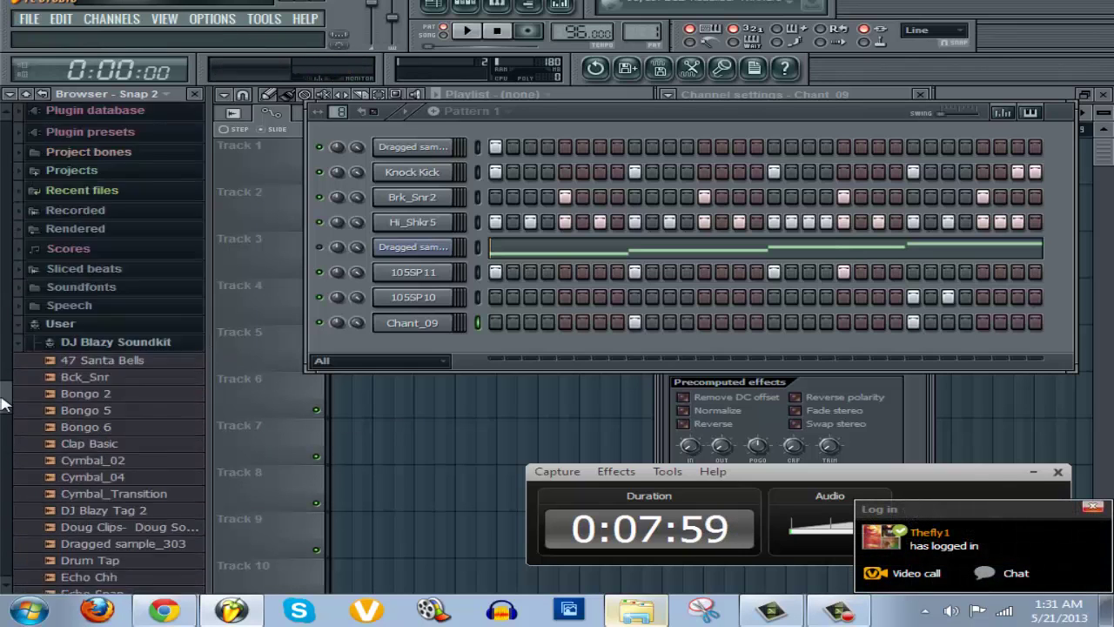
pyautogui.scroll(-8, 56, 424)
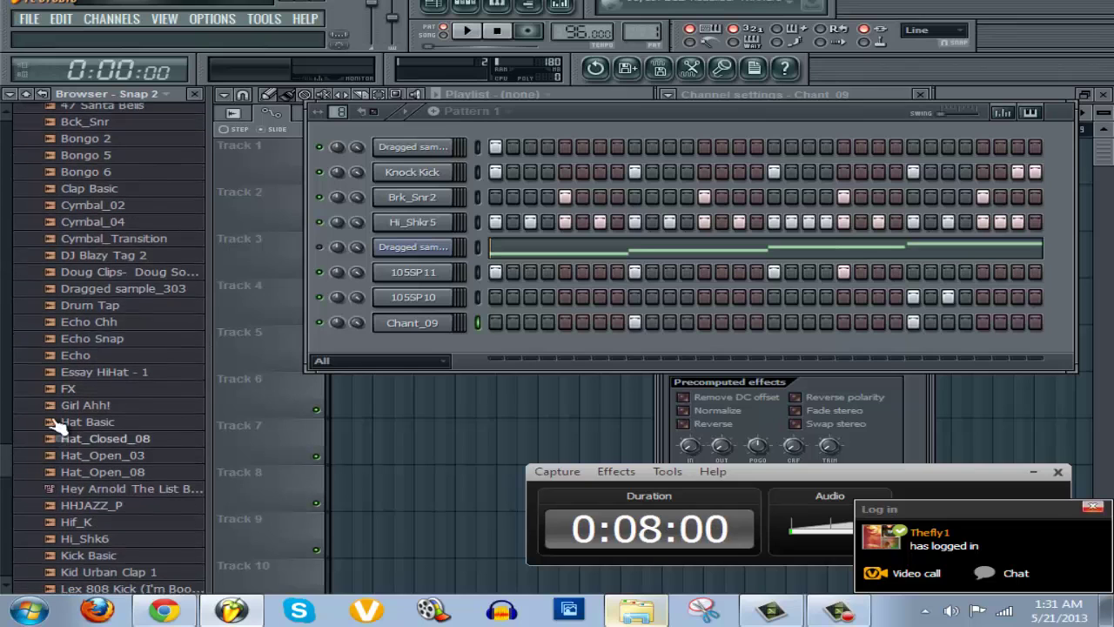
pyautogui.click(100, 255)
pyautogui.scroll(1, 144, 340)
pyautogui.scroll(1, 148, 344)
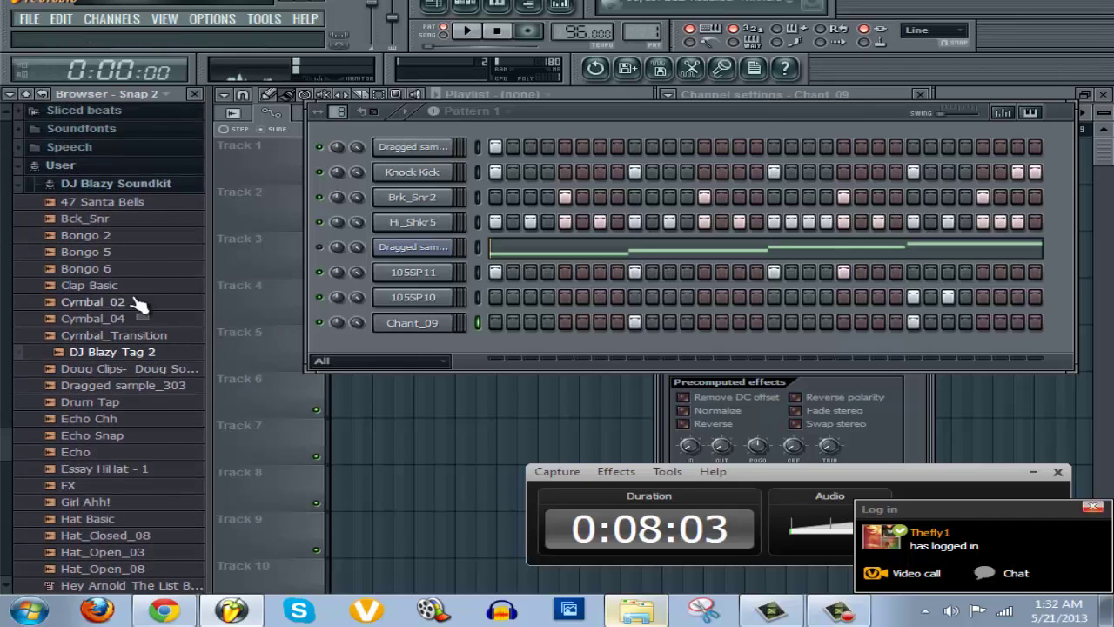
# Add 47 Santa Bells as a new channel and place hits on every fourth step from step 3 to 31 during playback.
pyautogui.moveTo(122, 206); pyautogui.dragTo(414, 348)
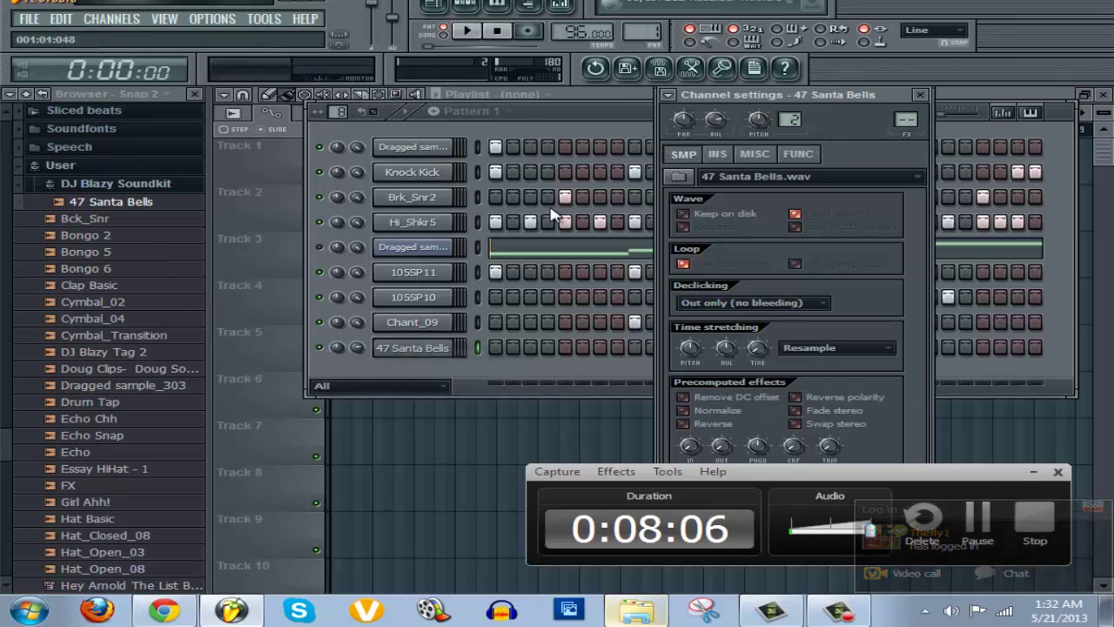
pyautogui.click(530, 348)
pyautogui.click(466, 32)
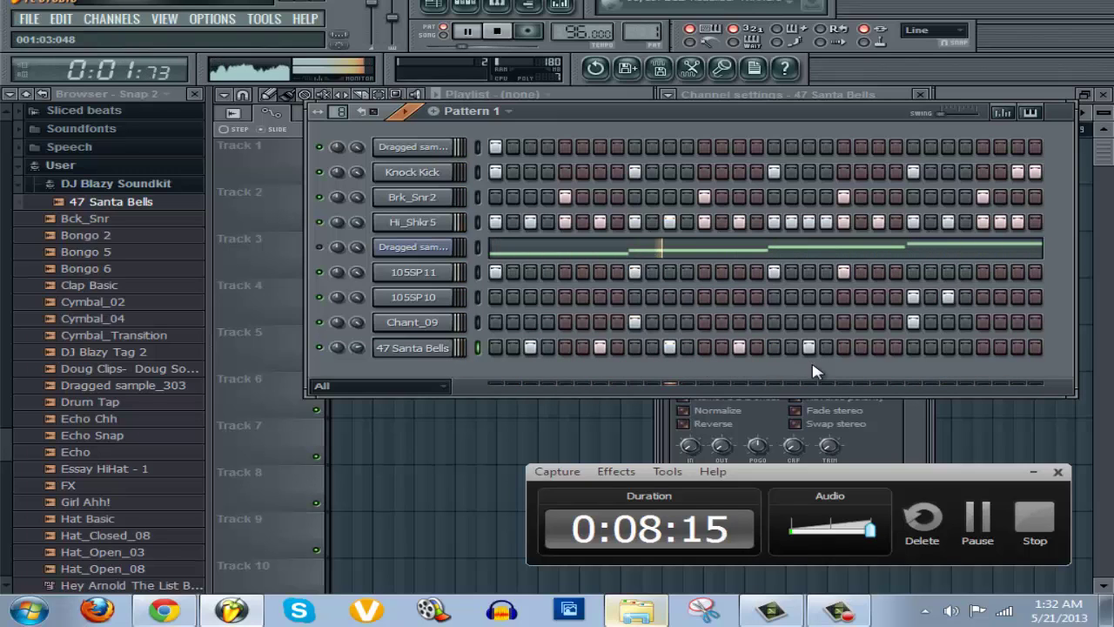
pyautogui.click(878, 348)
pyautogui.click(949, 347)
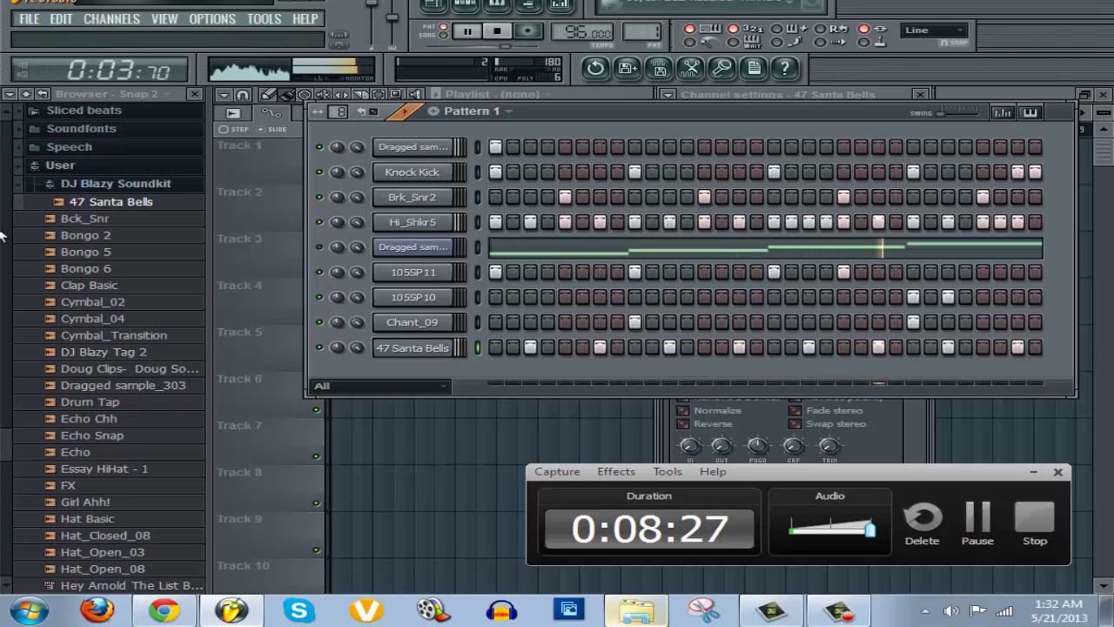
# Add a Sakura synth channel to the pattern, load its Bass 10 preset and close the instrument window.
pyautogui.moveTo(6, 445); pyautogui.dragTo(52, 555)
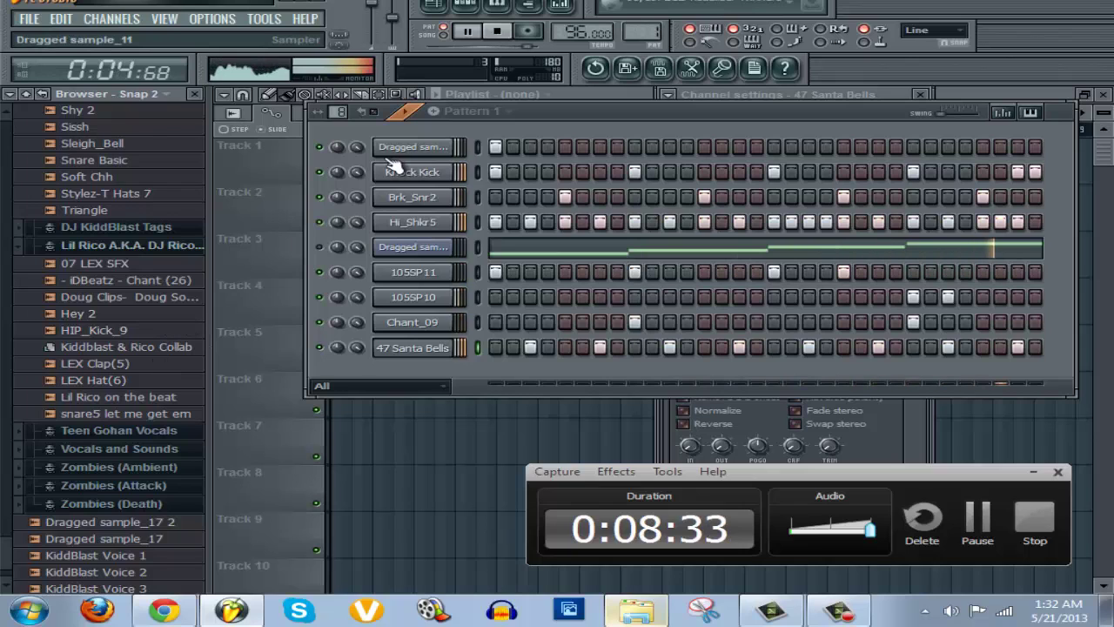
pyautogui.click(201, 24)
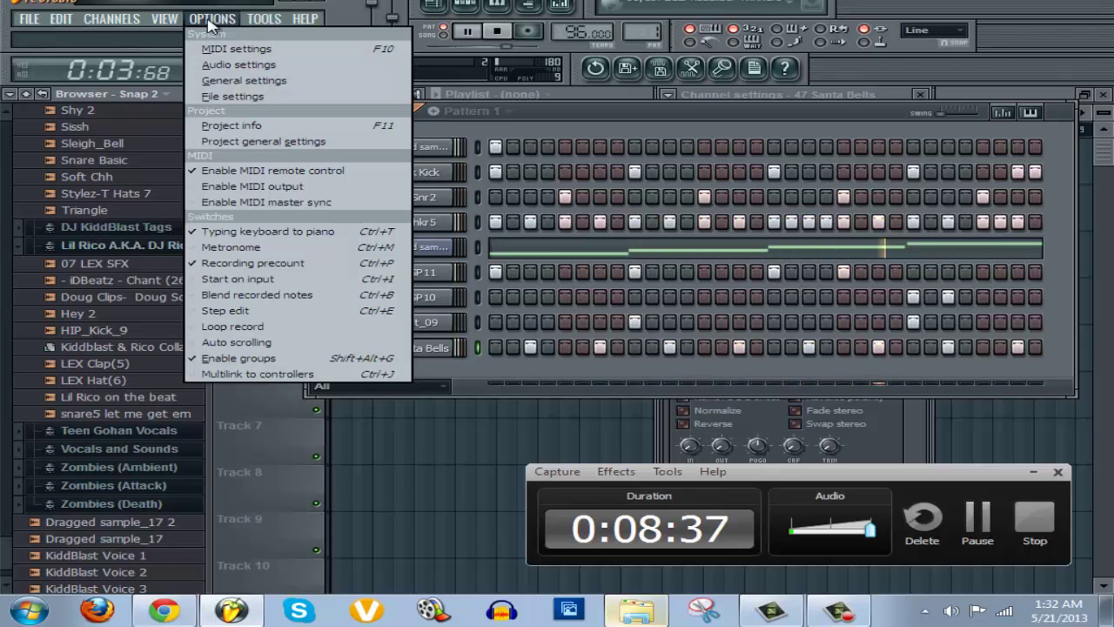
pyautogui.moveTo(145, 33)
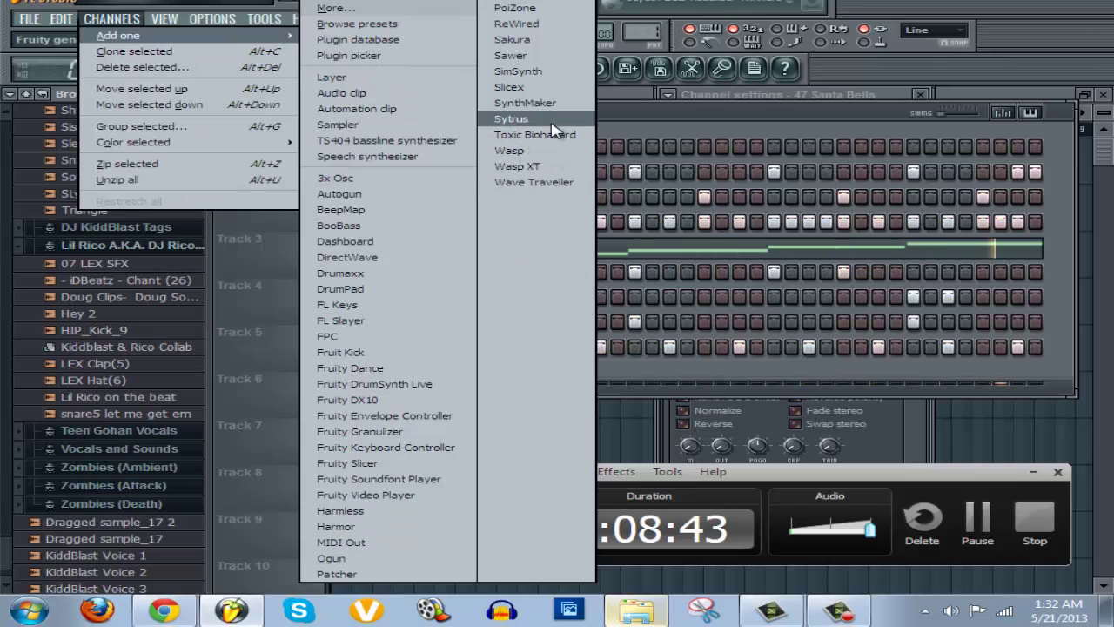
pyautogui.click(520, 39)
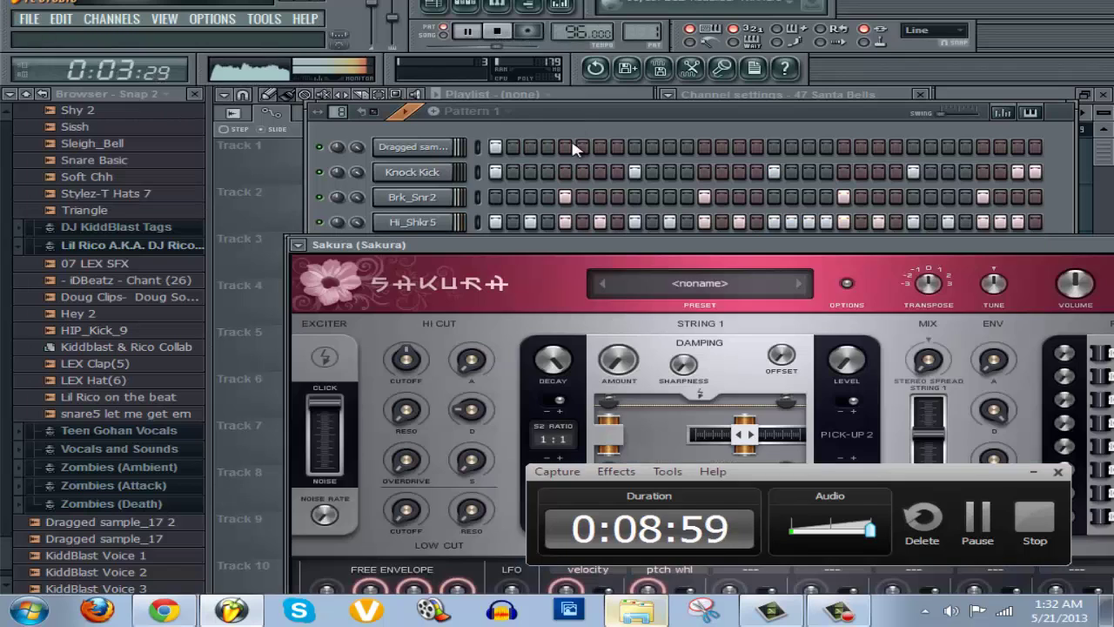
pyautogui.moveTo(646, 239); pyautogui.dragTo(564, 111)
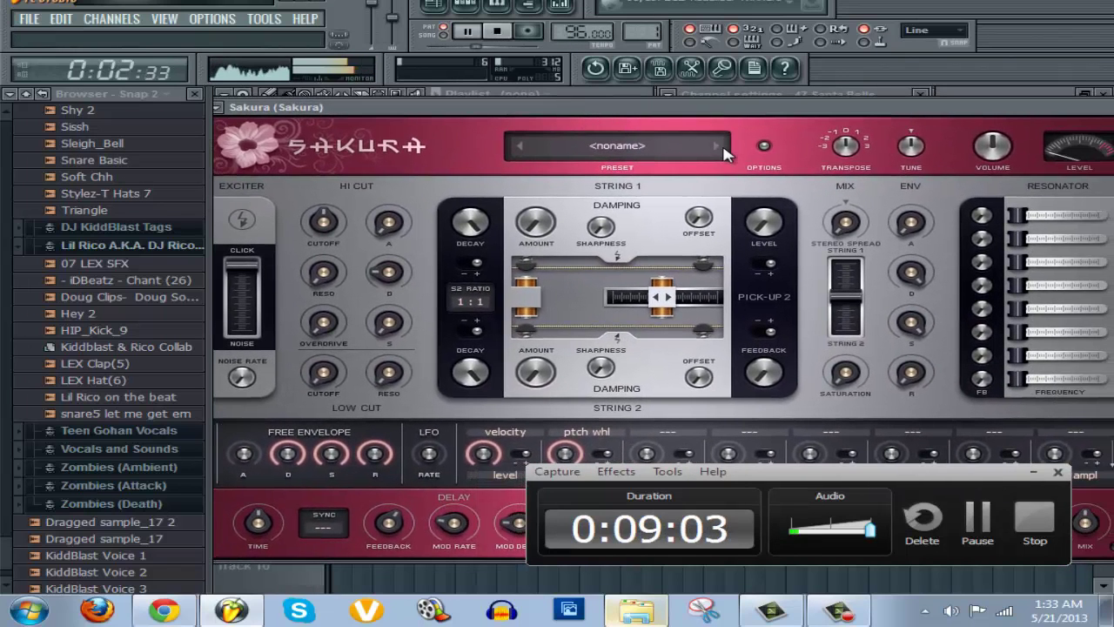
pyautogui.click(526, 146)
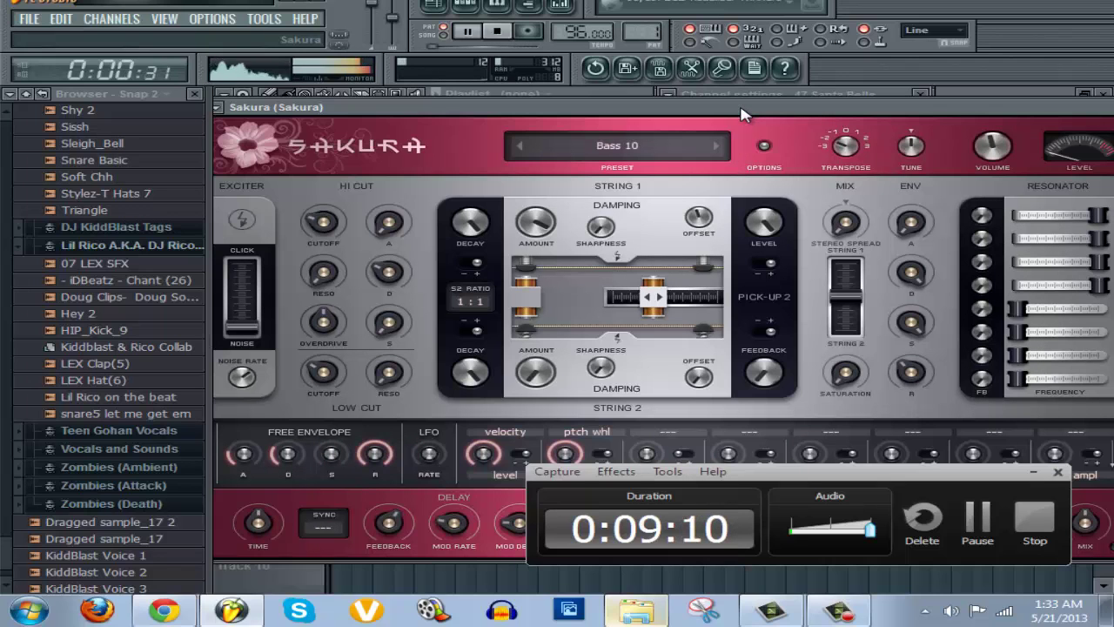
pyautogui.moveTo(742, 114); pyautogui.dragTo(609, 121)
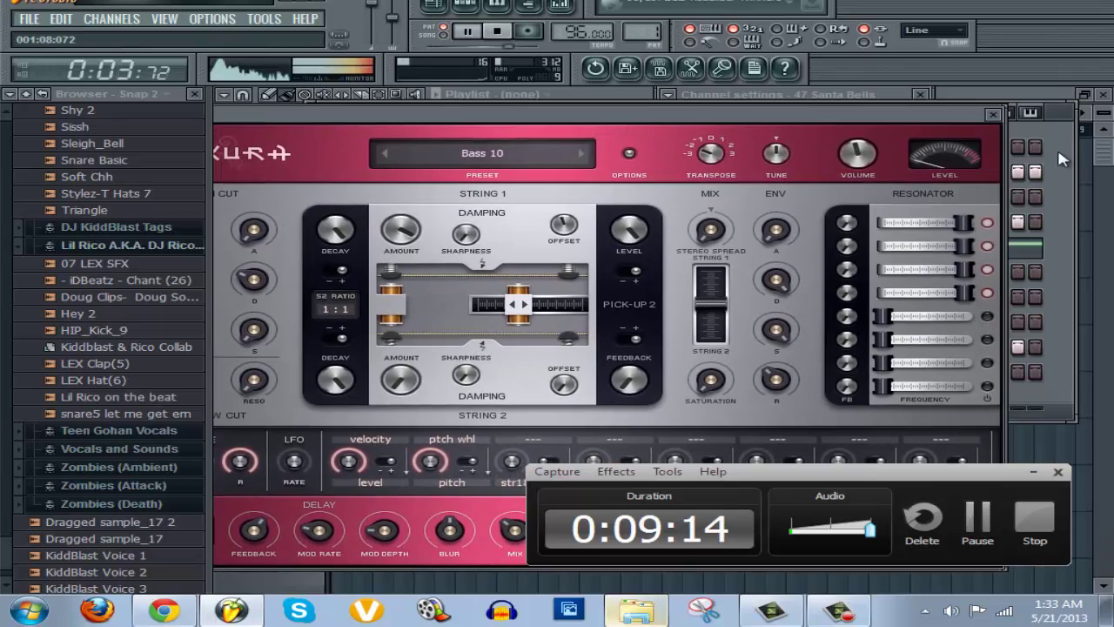
pyautogui.click(997, 118)
# Insert Fruity Love Philter in the first effect slot of mixer track Insert 1, used by the Dragged sample_11 channel.
pyautogui.click(560, 6)
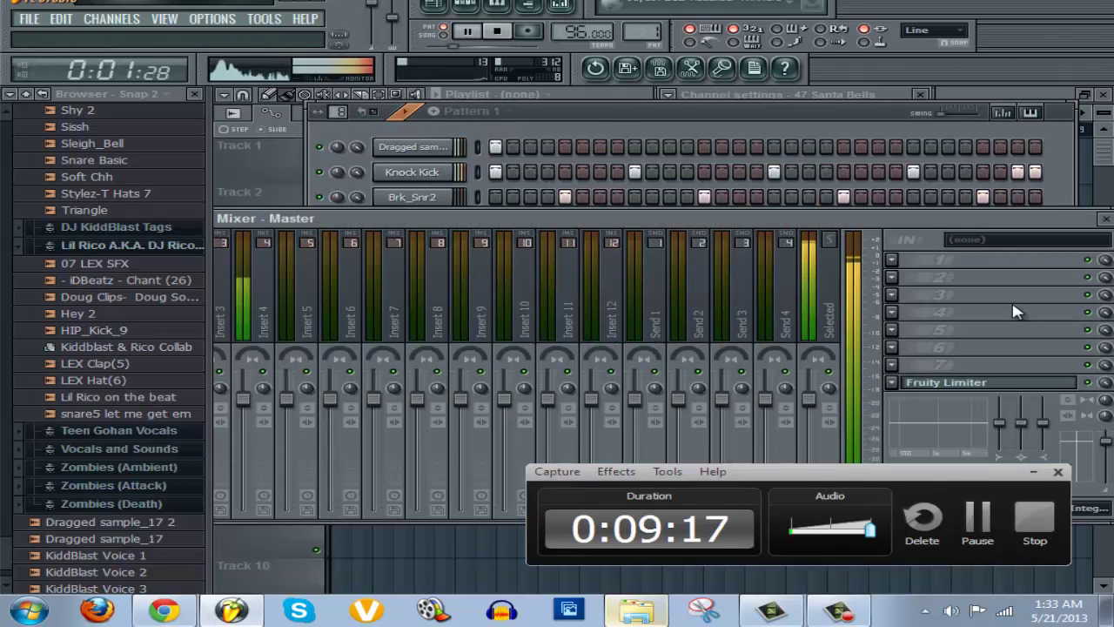
pyautogui.click(623, 118)
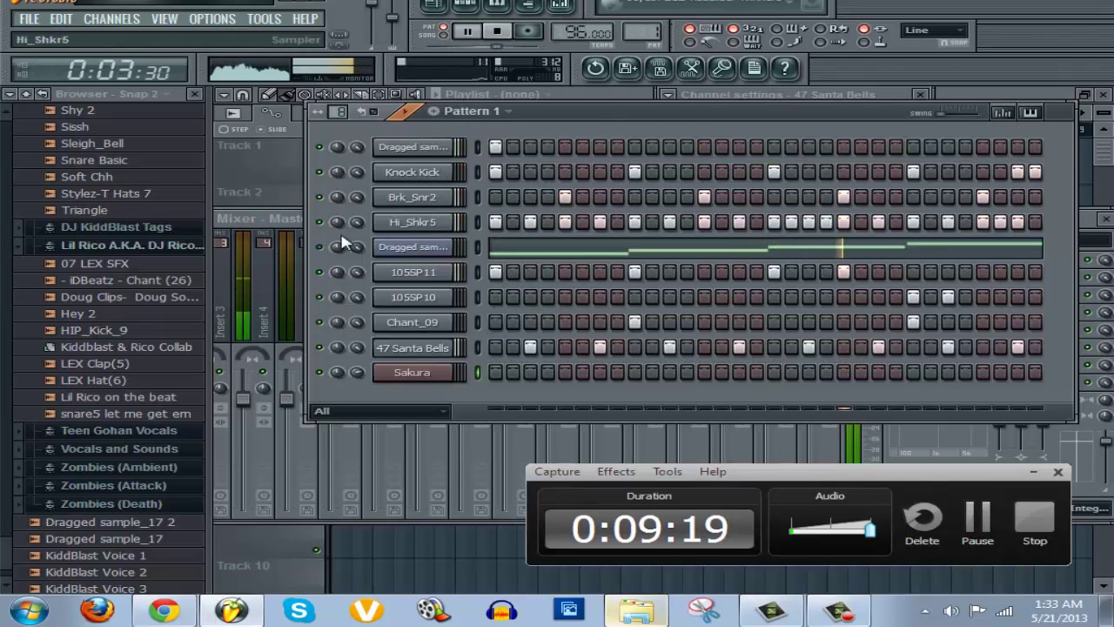
pyautogui.click(279, 221)
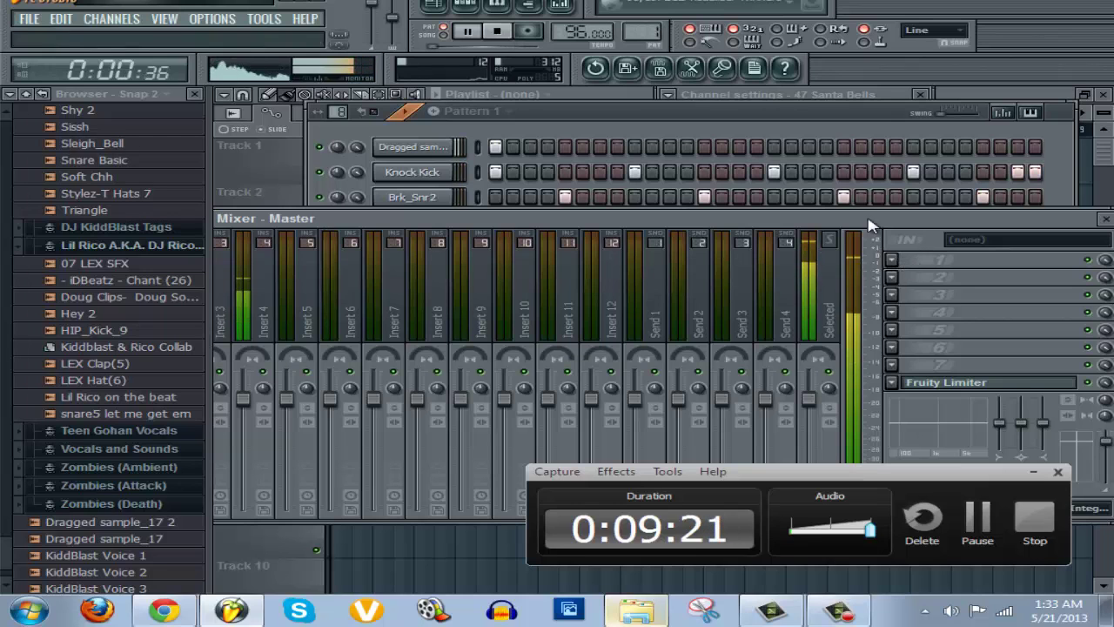
pyautogui.click(828, 137)
pyautogui.click(440, 155)
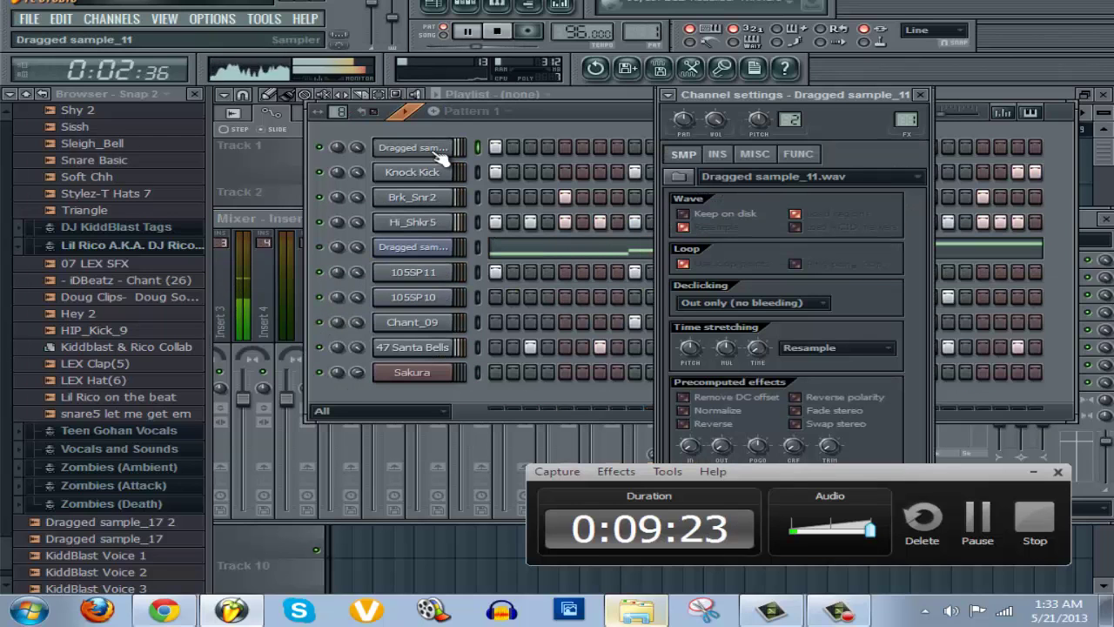
pyautogui.click(560, 5)
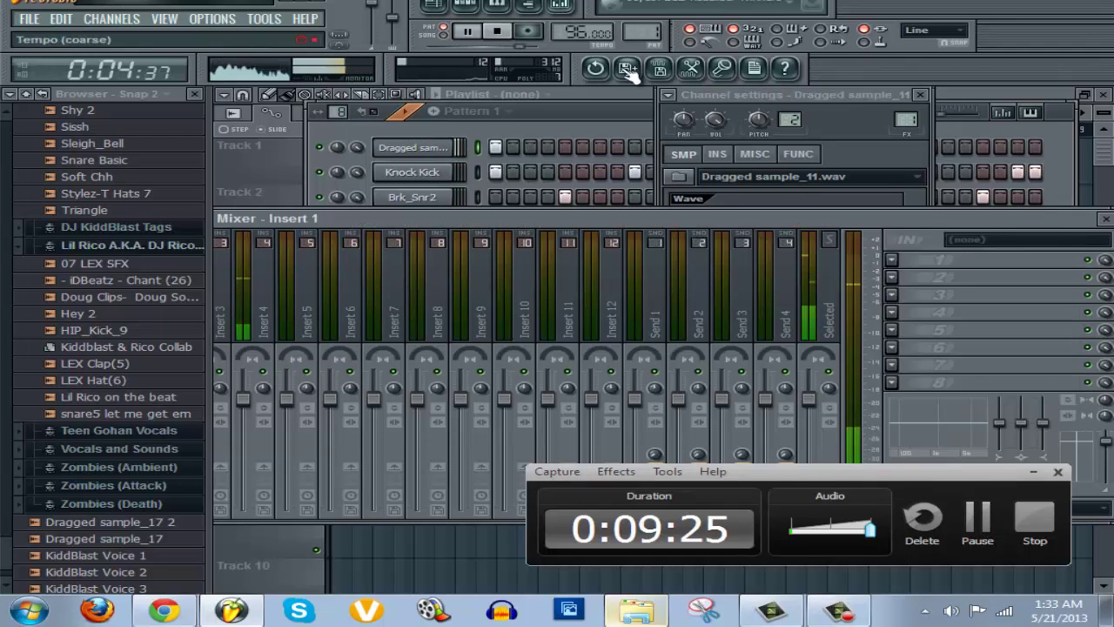
pyautogui.click(916, 260)
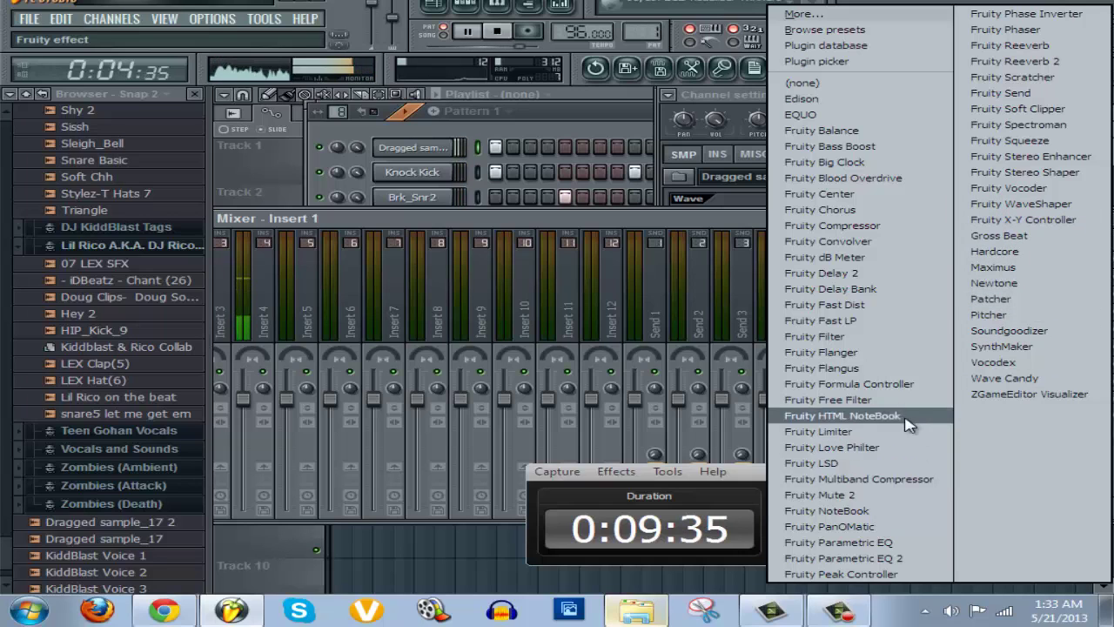
pyautogui.click(893, 447)
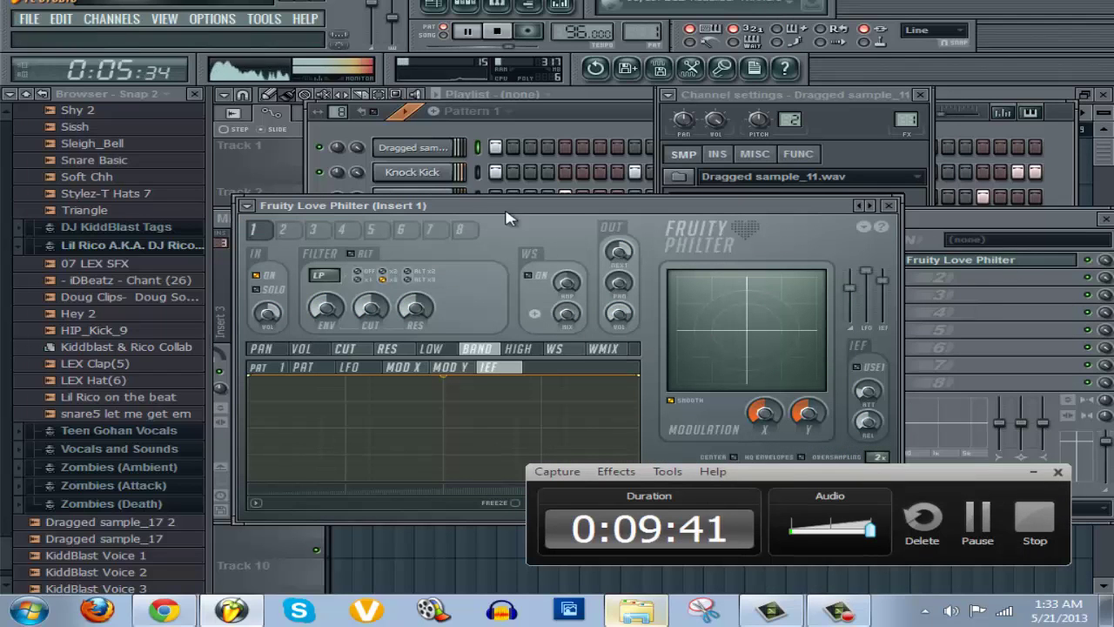
# Audition the Fruity Love Philter presets up to Simple triangle highpass LFO, keep that one and close the effect window.
pyautogui.moveTo(440, 205); pyautogui.dragTo(468, 195)
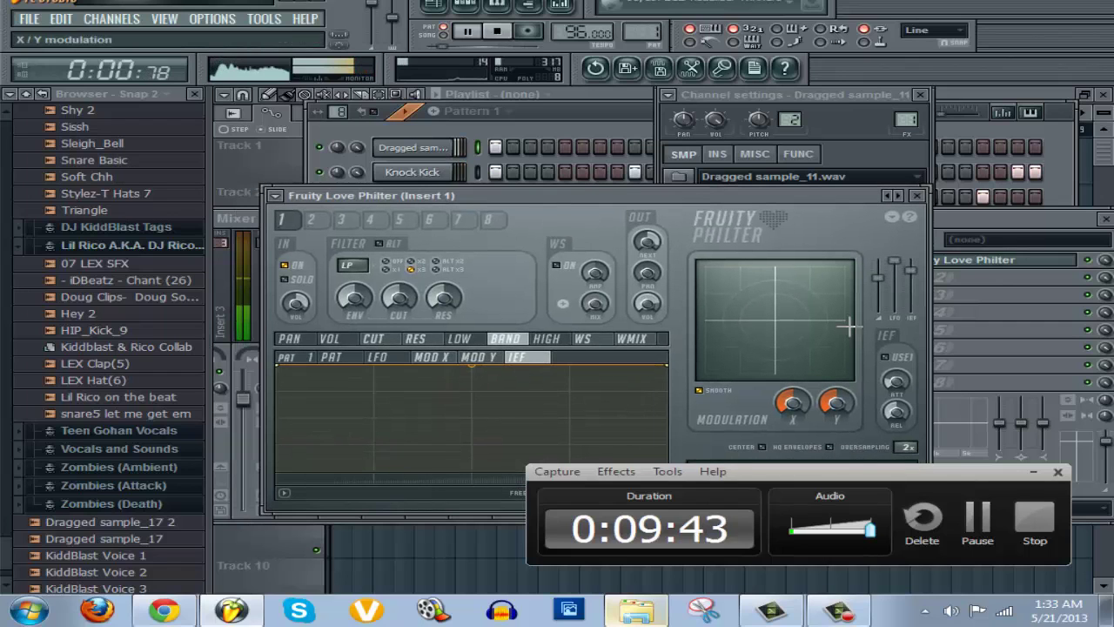
pyautogui.moveTo(947, 480); pyautogui.dragTo(949, 549)
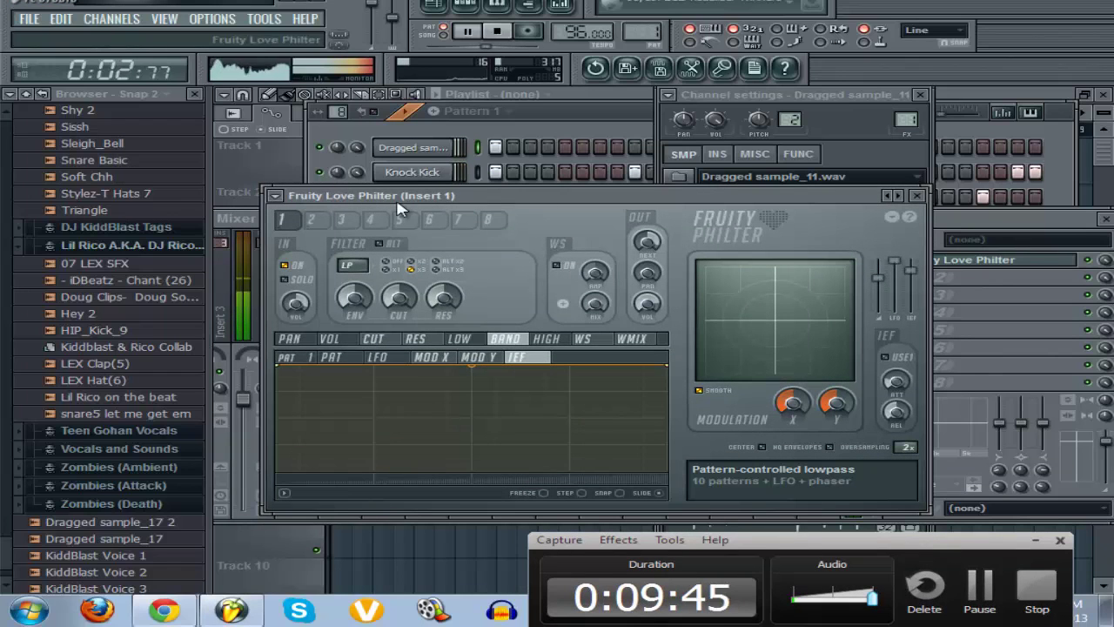
pyautogui.click(899, 196)
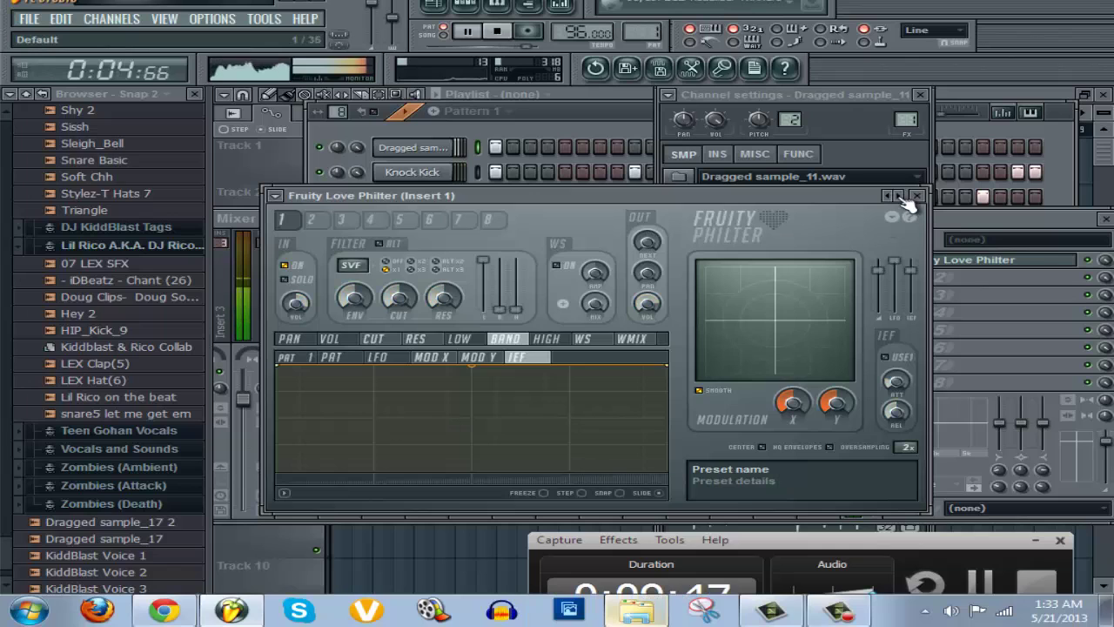
pyautogui.click(903, 198)
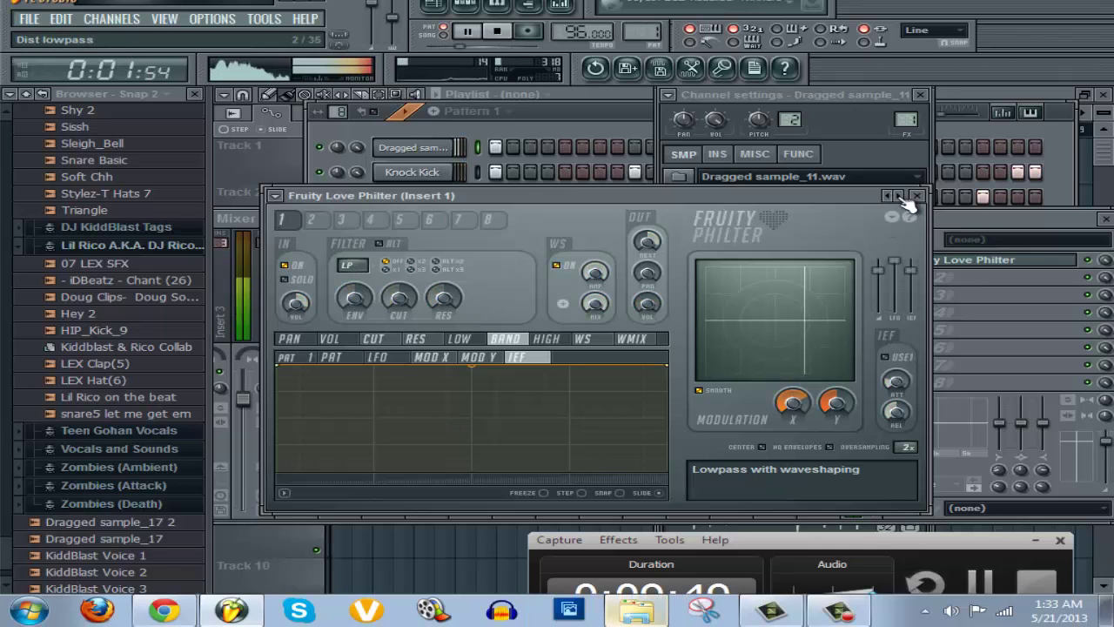
pyautogui.click(902, 197)
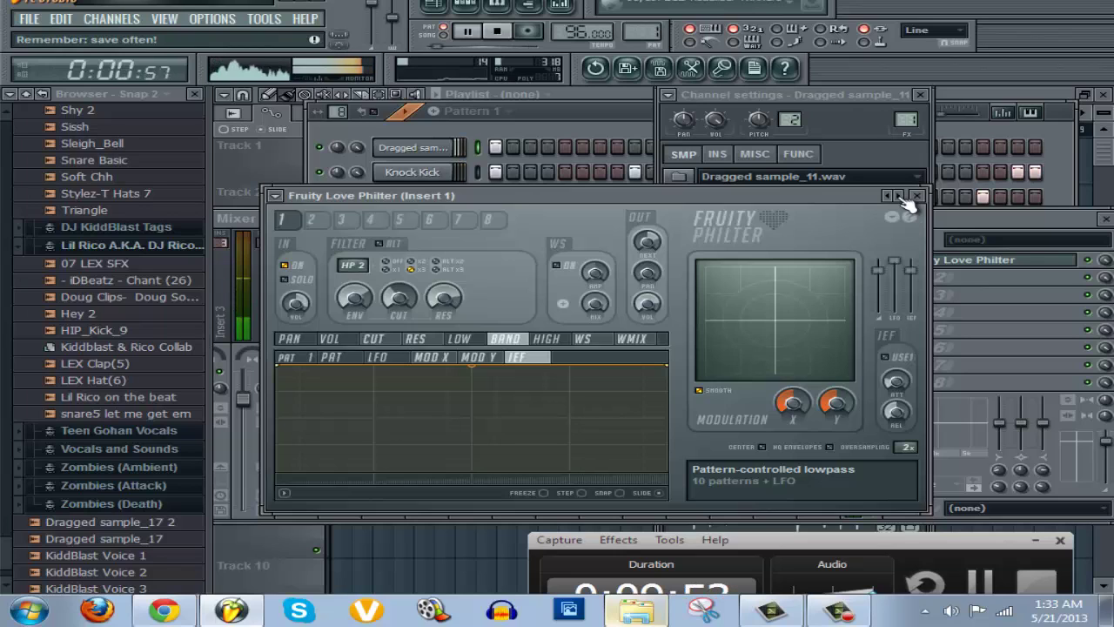
pyautogui.click(899, 196)
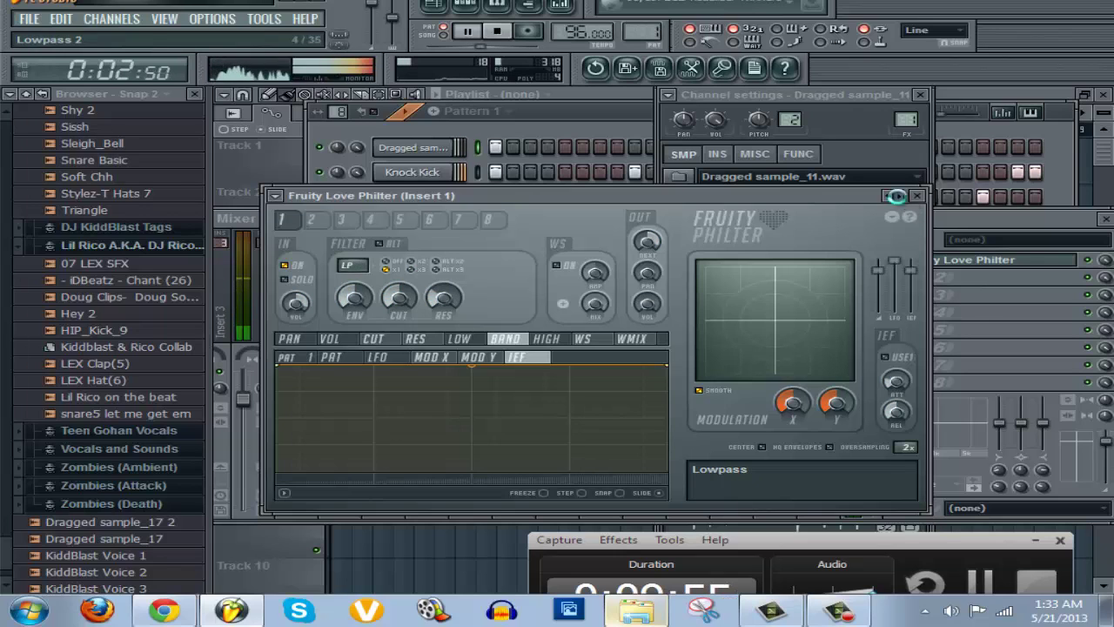
pyautogui.click(896, 196)
pyautogui.click(901, 197)
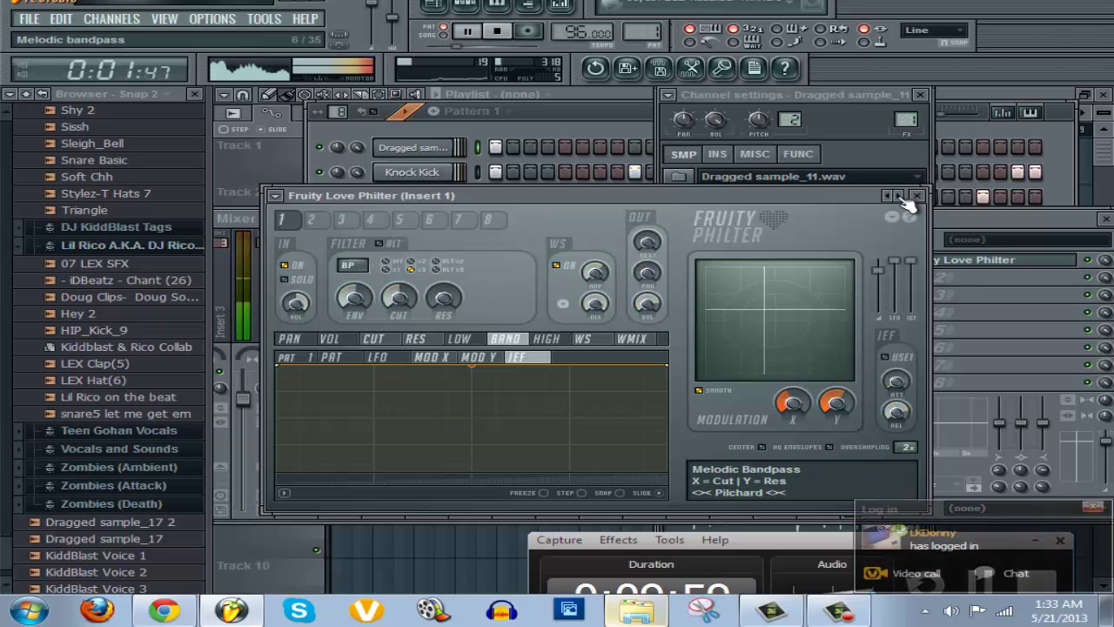
pyautogui.click(902, 197)
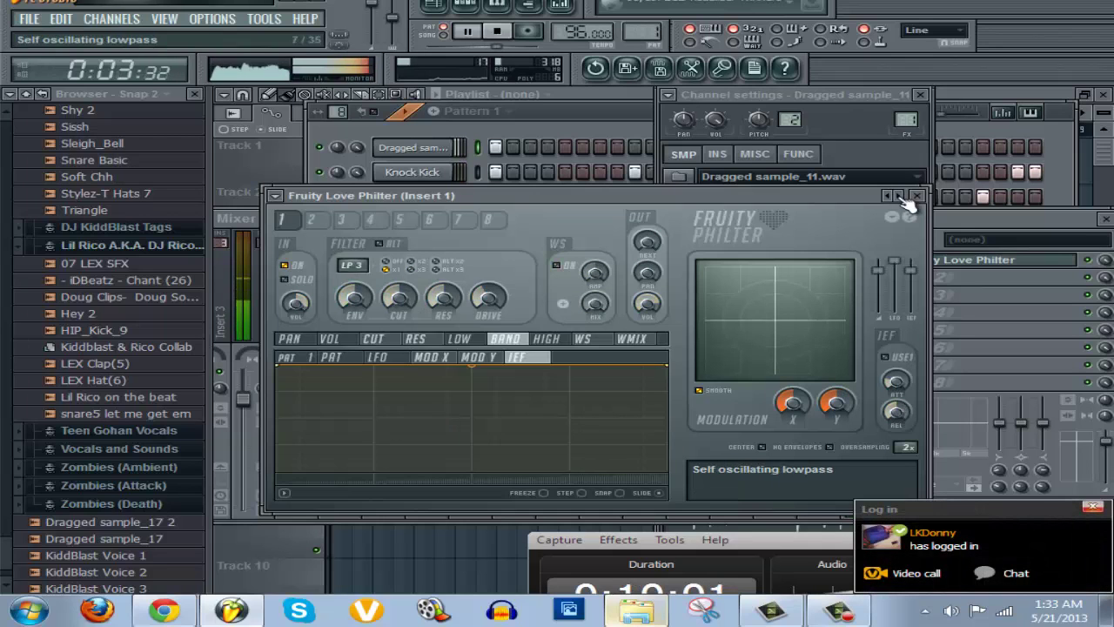
pyautogui.click(900, 197)
pyautogui.click(900, 196)
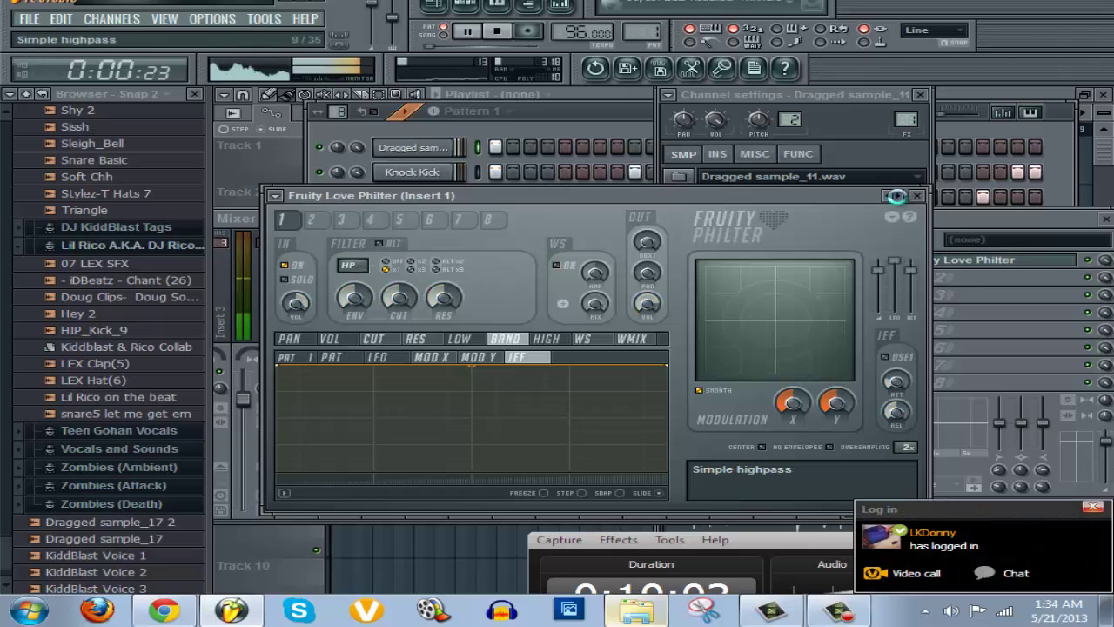
pyautogui.click(900, 197)
pyautogui.click(900, 197)
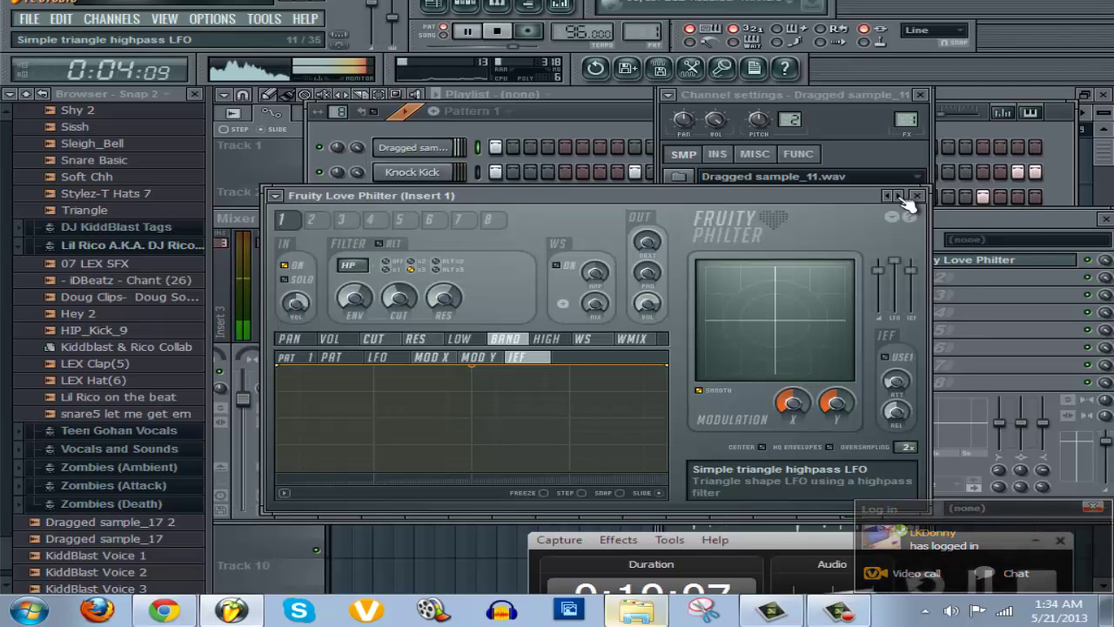
pyautogui.moveTo(834, 199); pyautogui.dragTo(817, 233)
pyautogui.moveTo(795, 223); pyautogui.dragTo(777, 222)
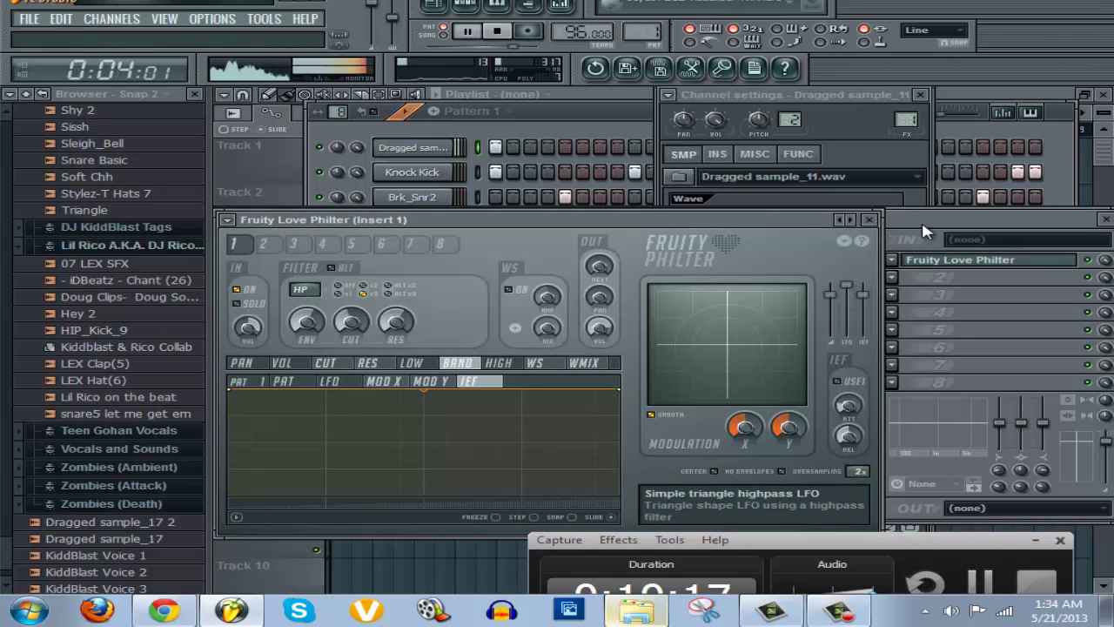
pyautogui.click(871, 220)
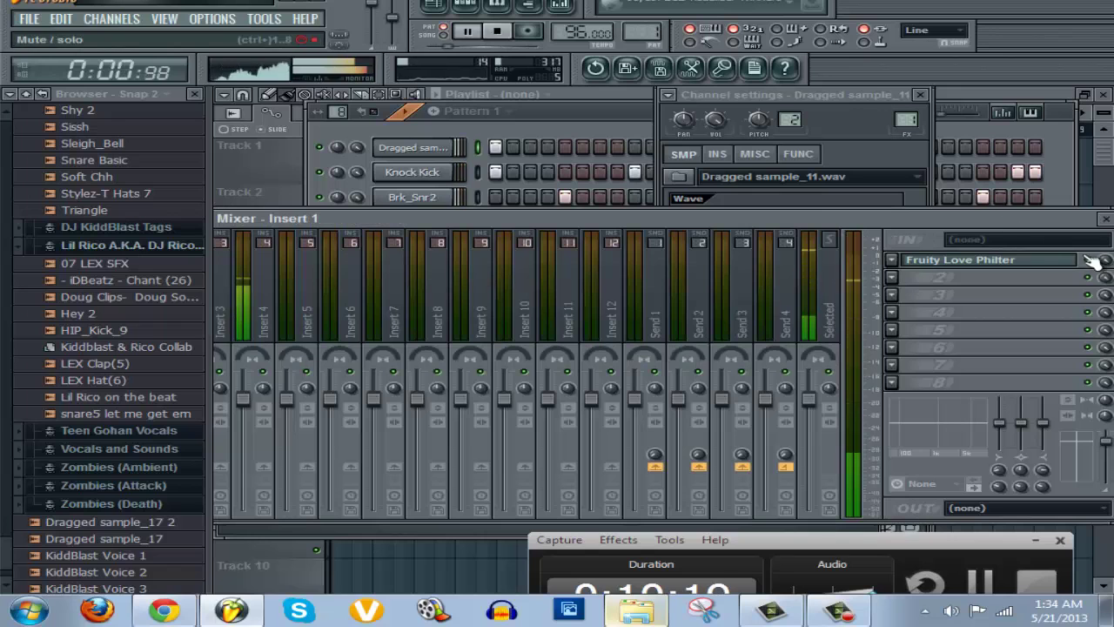
# Stop playback and rearrange the step sequencer and mixer windows, keeping the step sequencer in front.
pyautogui.click(590, 122)
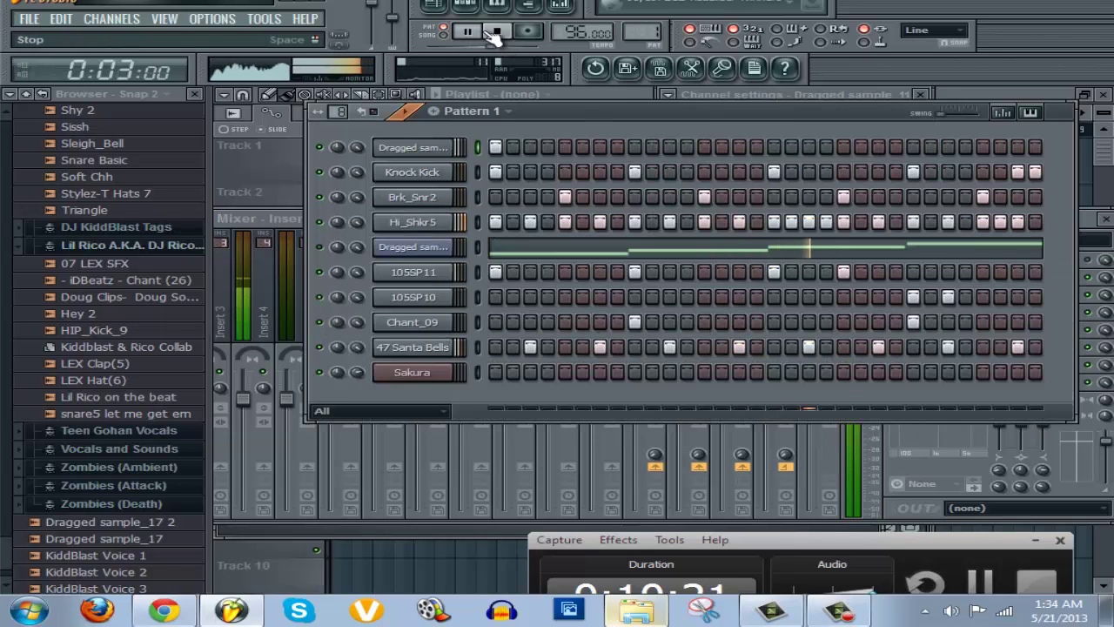
pyautogui.press('space')
pyautogui.moveTo(545, 113); pyautogui.dragTo(573, 105)
pyautogui.moveTo(311, 221); pyautogui.dragTo(361, 383)
pyautogui.click(564, 118)
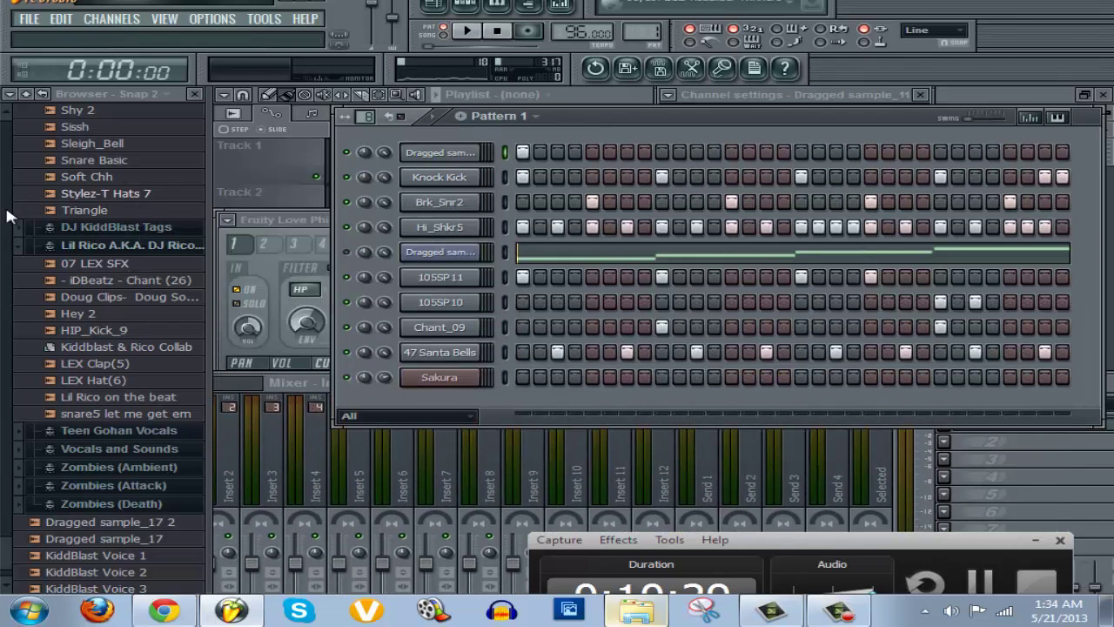
# Add DJ Blazy Tag 2 from the DJ Blazy Soundkit as a new channel below Sakura.
pyautogui.moveTo(6, 210); pyautogui.dragTo(85, 419)
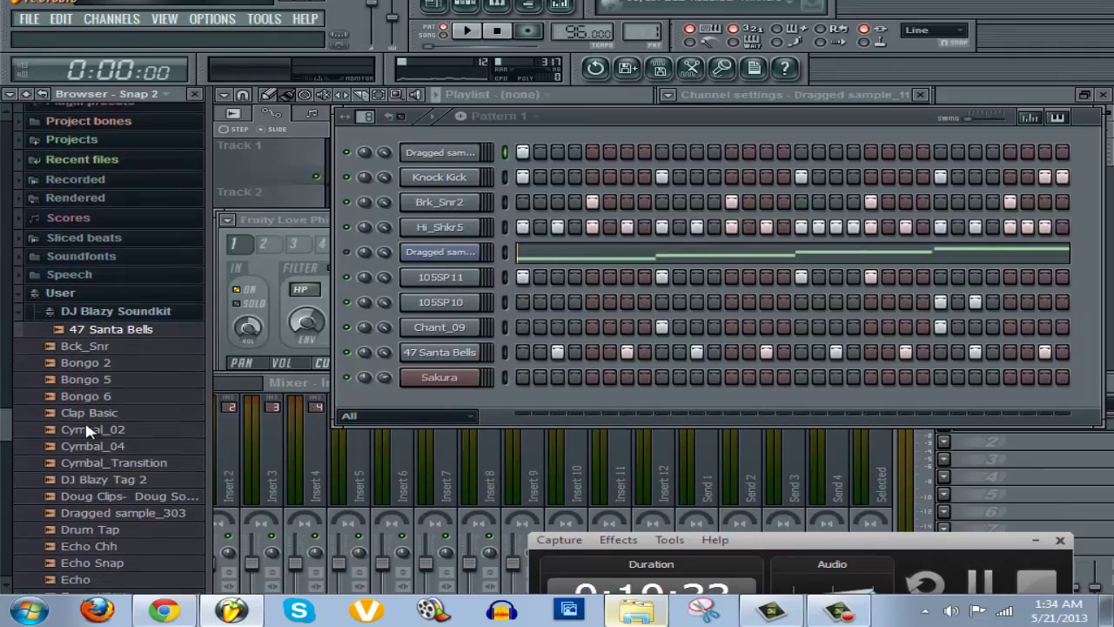
pyautogui.click(109, 477)
pyautogui.moveTo(165, 477); pyautogui.dragTo(471, 403)
# Normalize the DJ Blazy Tag 2 sample and place a hit for it on step 1.
pyautogui.click(430, 409)
pyautogui.click(431, 409)
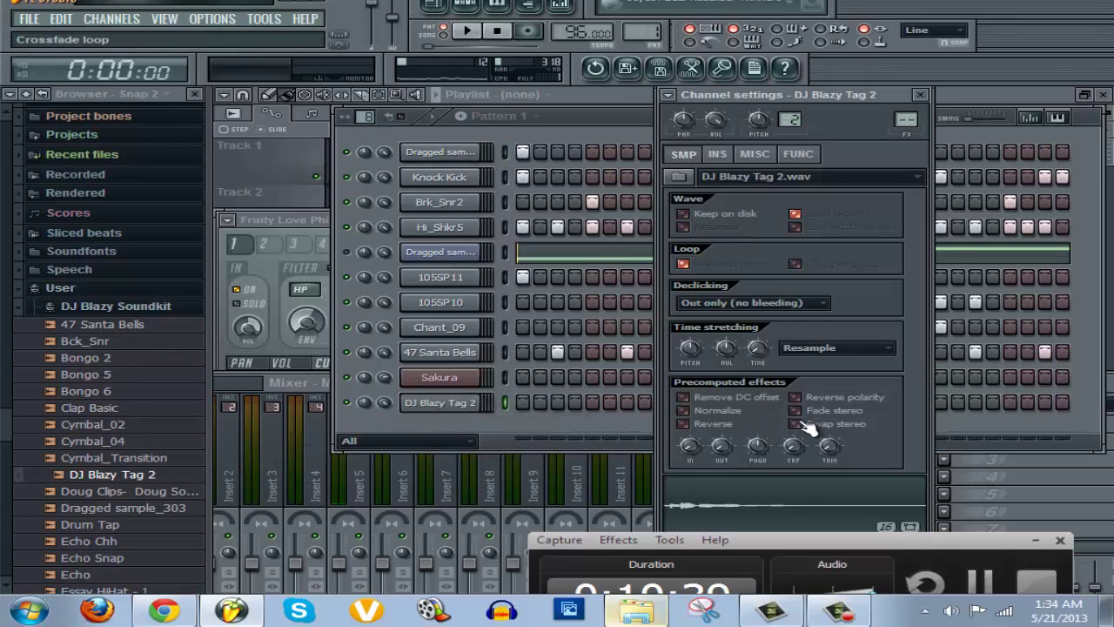
pyautogui.click(712, 410)
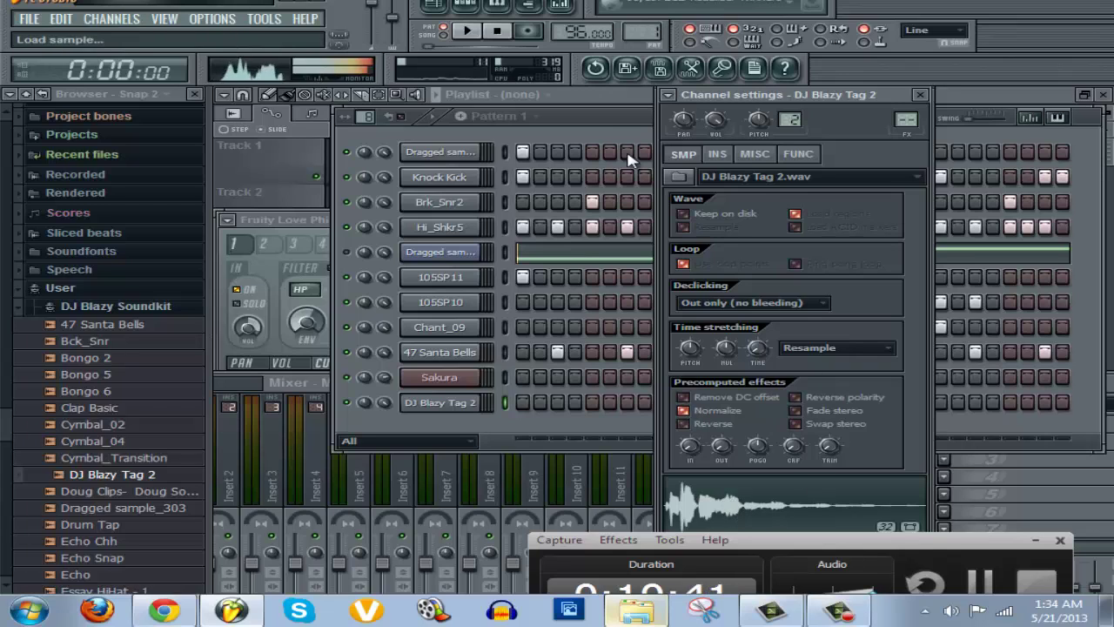
pyautogui.click(592, 122)
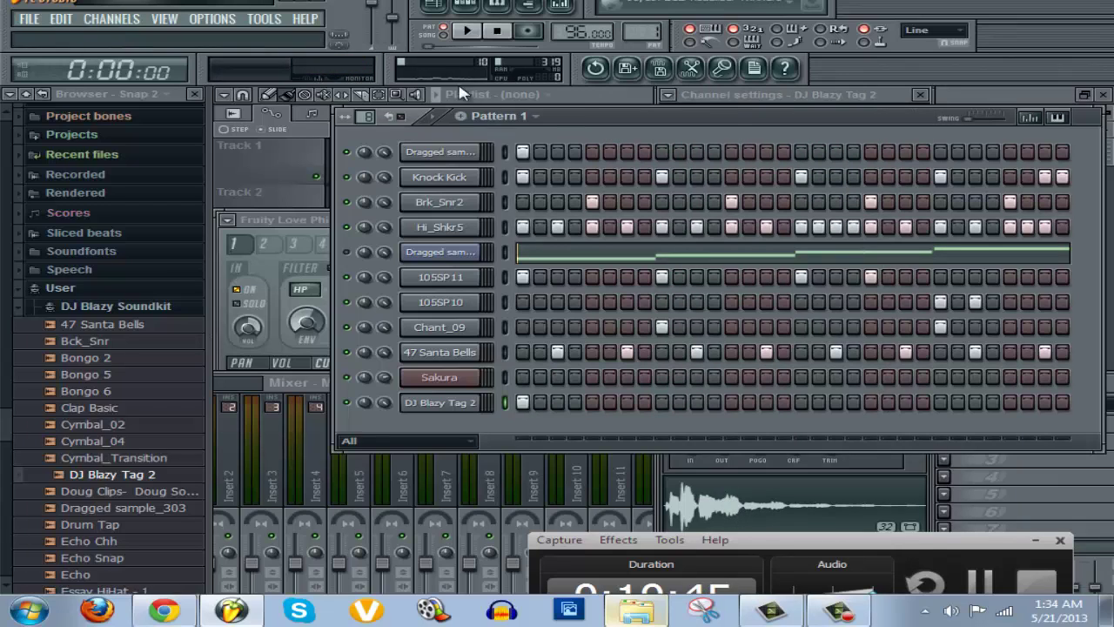
# Play the pattern and set the DJ Blazy Tag 2 channel to cut itself.
pyautogui.click(470, 39)
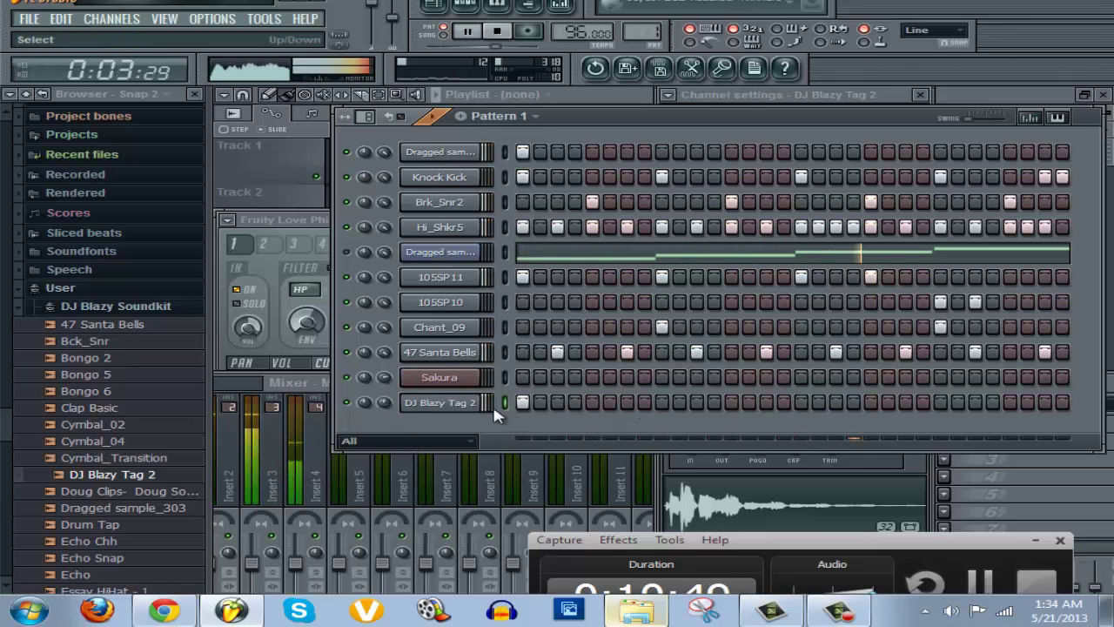
pyautogui.rightClick(451, 407)
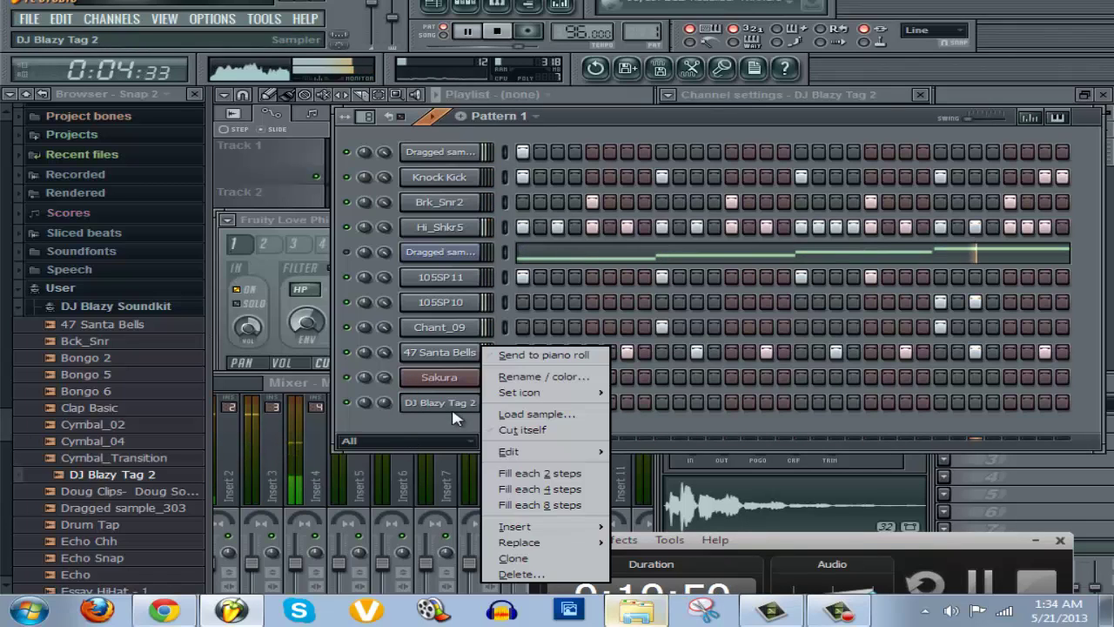
pyautogui.click(522, 432)
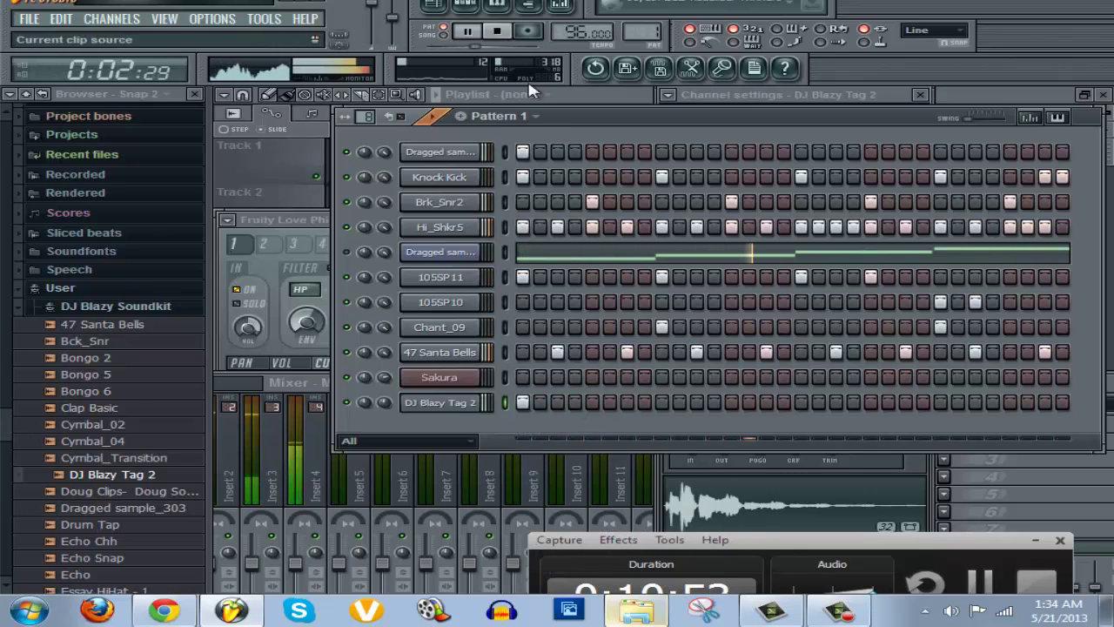
# Add DJ Blazy Tag 2 hits on steps 5, 17 and 21 of the pattern.
pyautogui.click(592, 403)
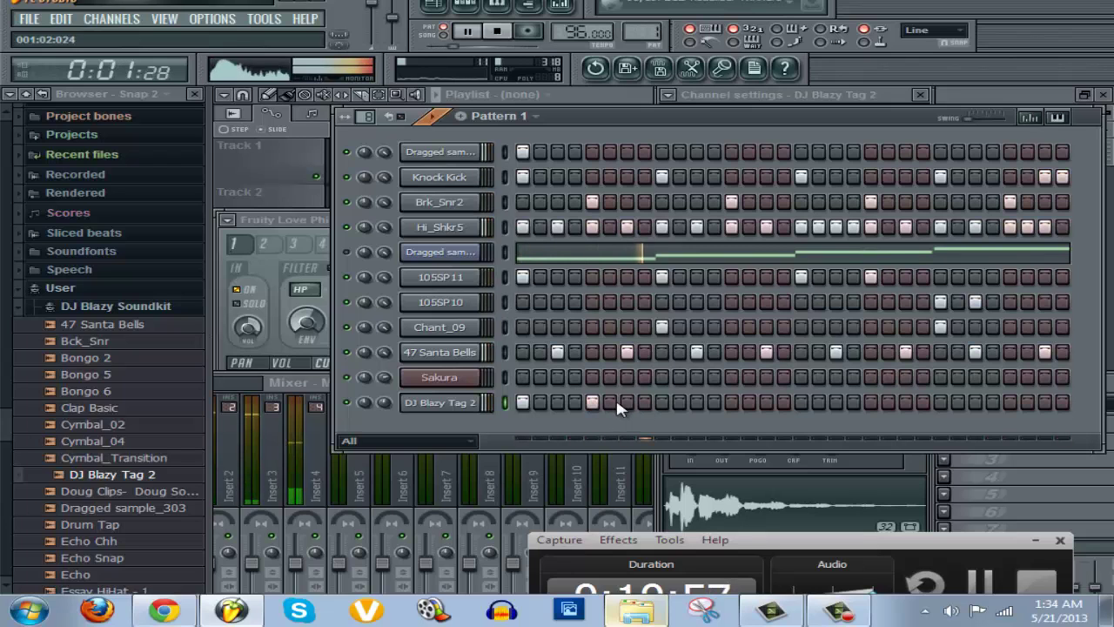
pyautogui.click(801, 403)
pyautogui.click(870, 403)
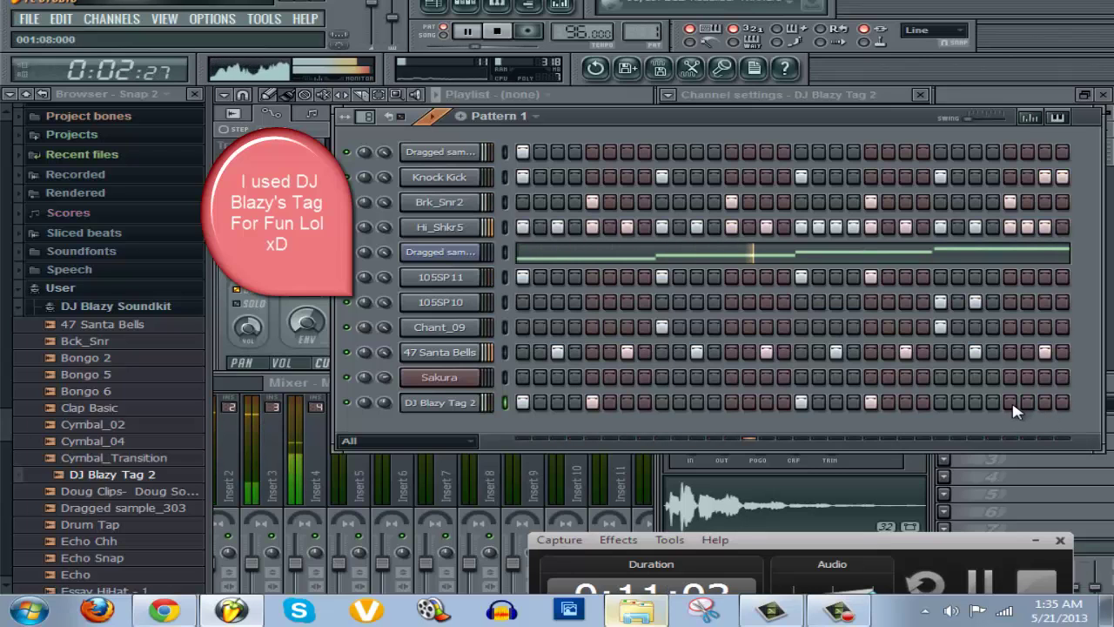
pyautogui.moveTo(1014, 410)
pyautogui.mouseDown()
pyautogui.moveTo(1053, 412)
pyautogui.moveTo(1040, 411)
pyautogui.mouseUp()
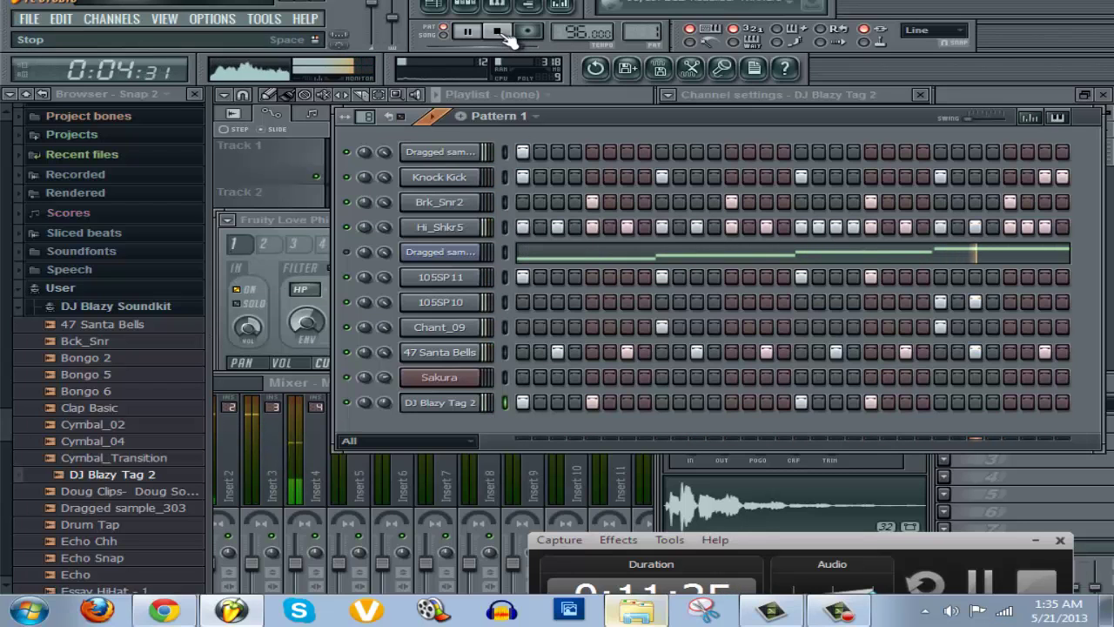
# Stop playback and audition the tag samples in the DJ KiddBlast Tags folder.
pyautogui.scroll(-10, 116, 542)
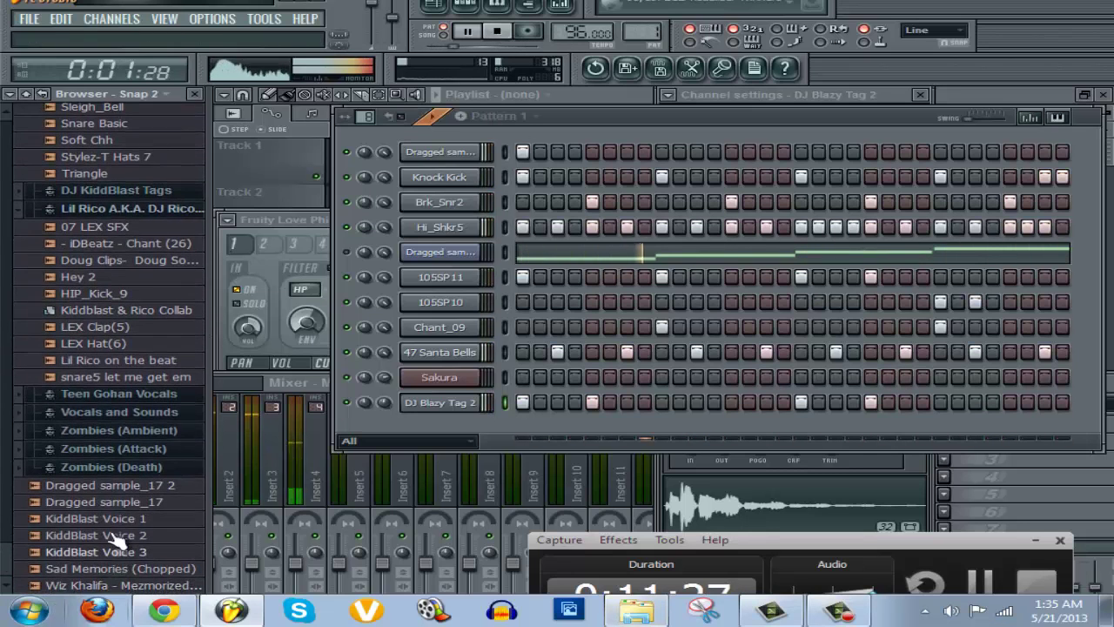
pyautogui.click(143, 191)
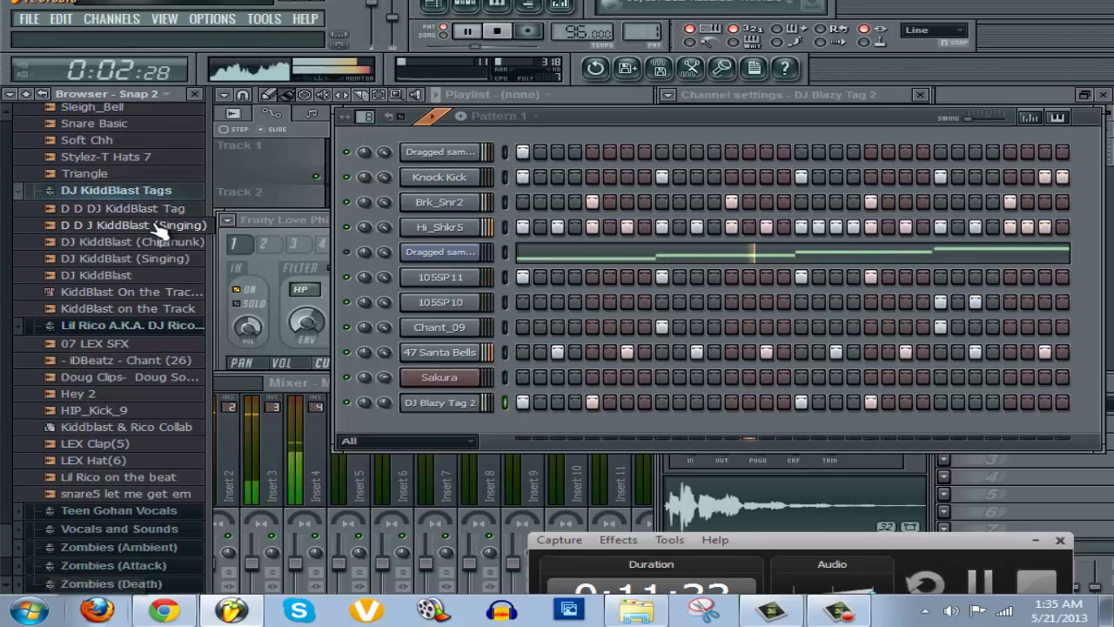
pyautogui.click(497, 32)
pyautogui.click(161, 276)
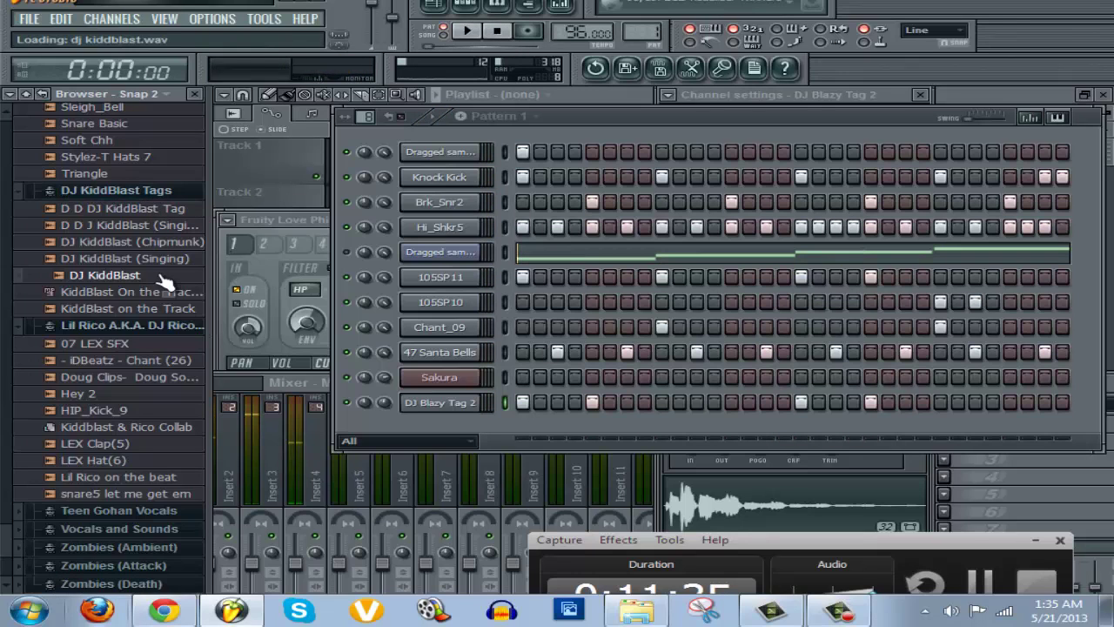
pyautogui.click(166, 263)
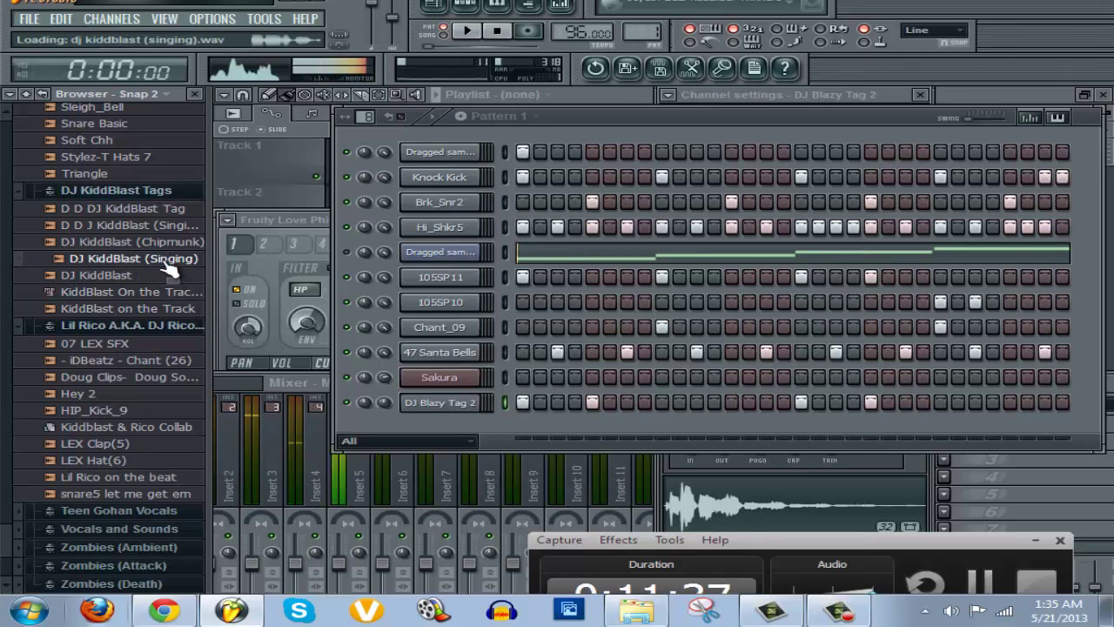
pyautogui.click(174, 309)
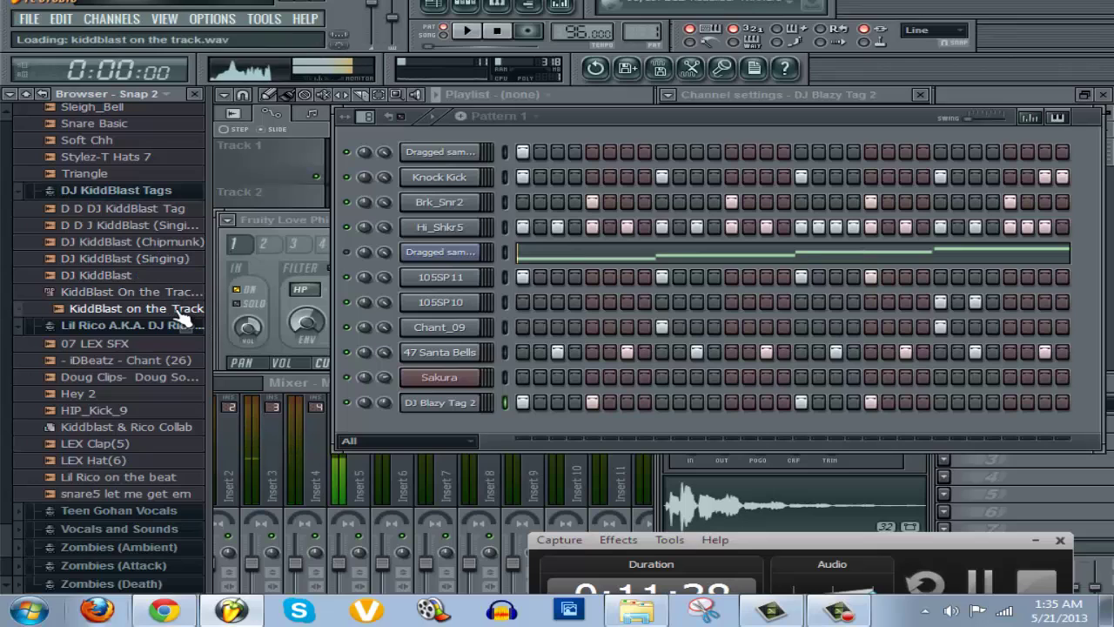
pyautogui.click(168, 243)
pyautogui.click(174, 224)
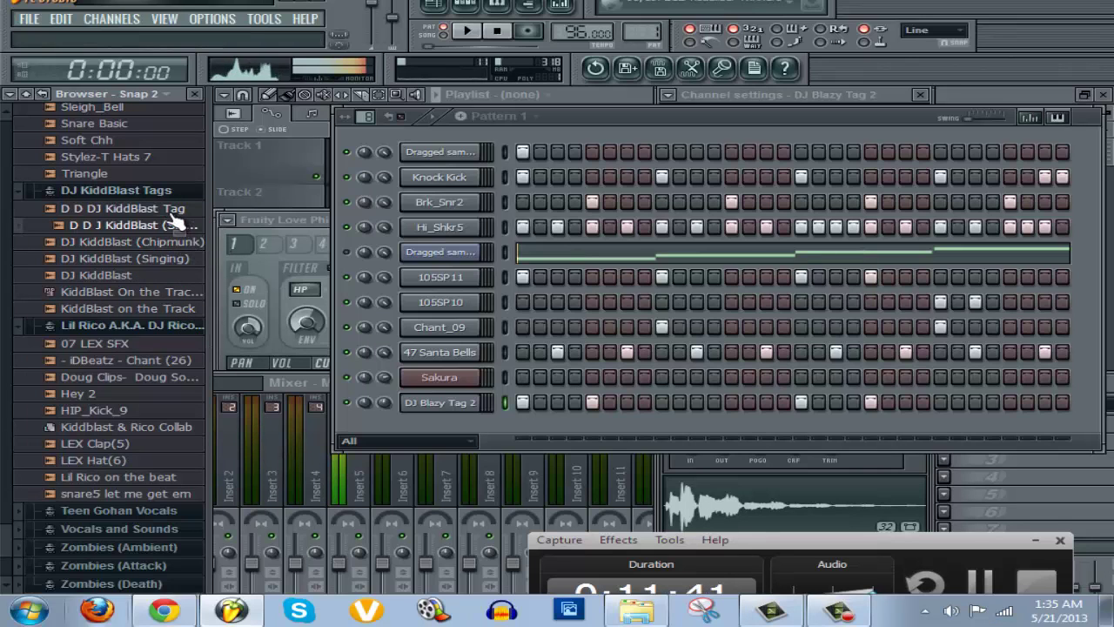
pyautogui.click(171, 209)
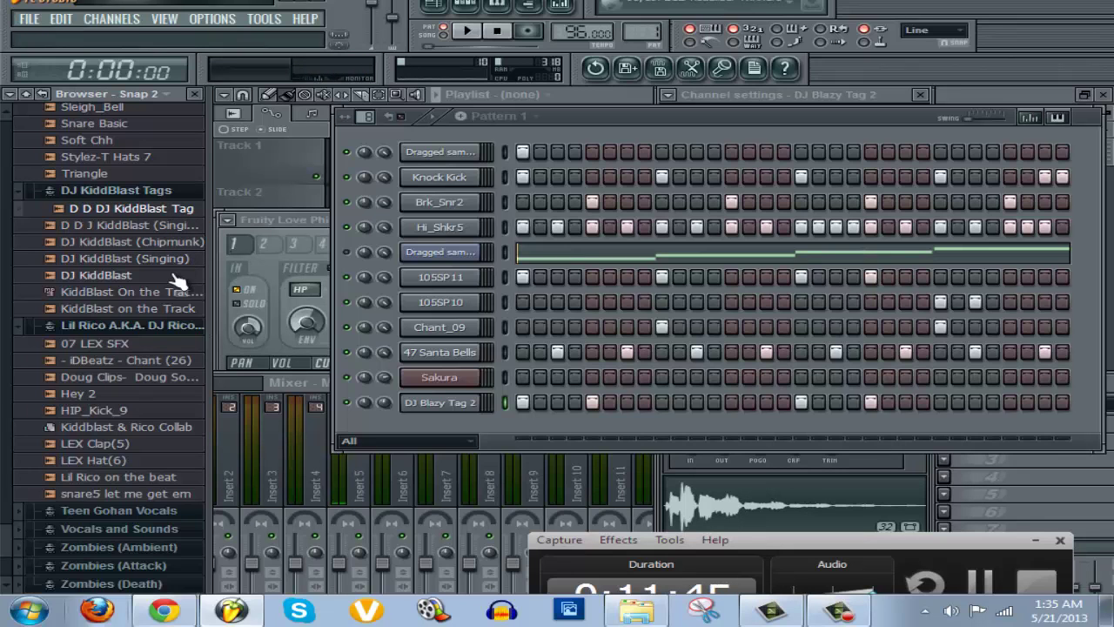
# Add the DJ KiddBlast sample as a new channel below DJ Blazy Tag 2 and set it to cut itself.
pyautogui.moveTo(178, 277); pyautogui.dragTo(465, 433)
pyautogui.rightClick(465, 432)
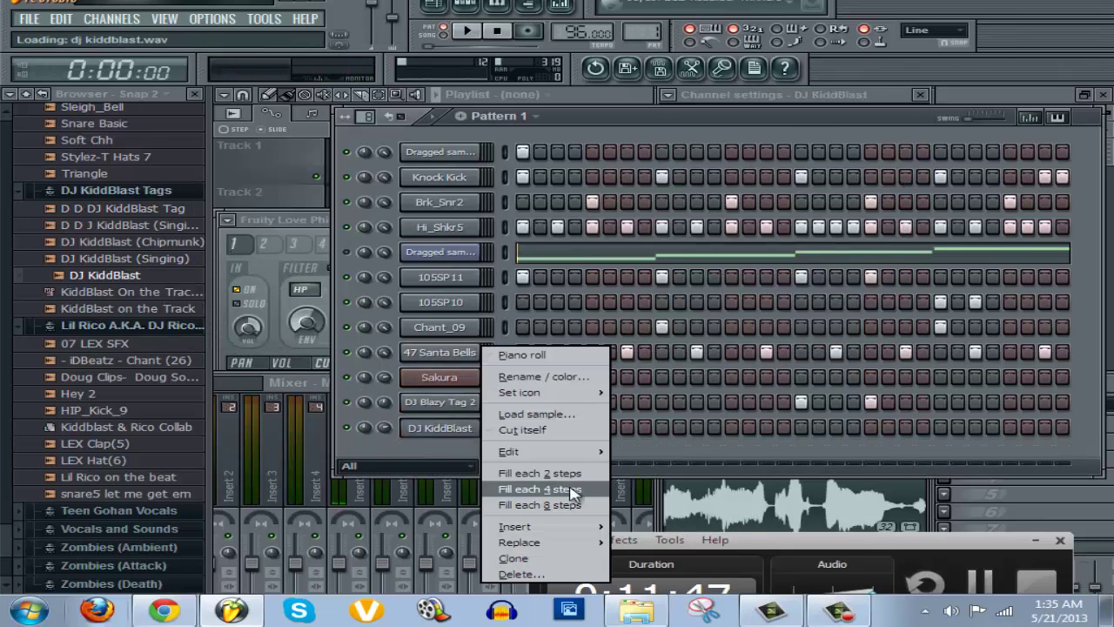
pyautogui.moveTo(576, 451)
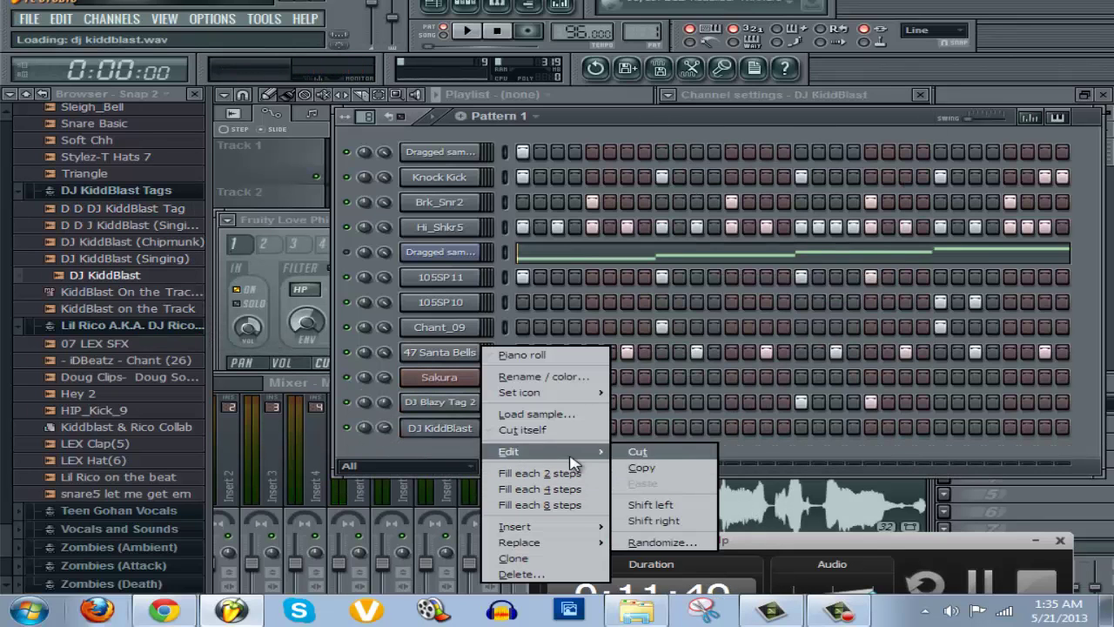
pyautogui.click(846, 557)
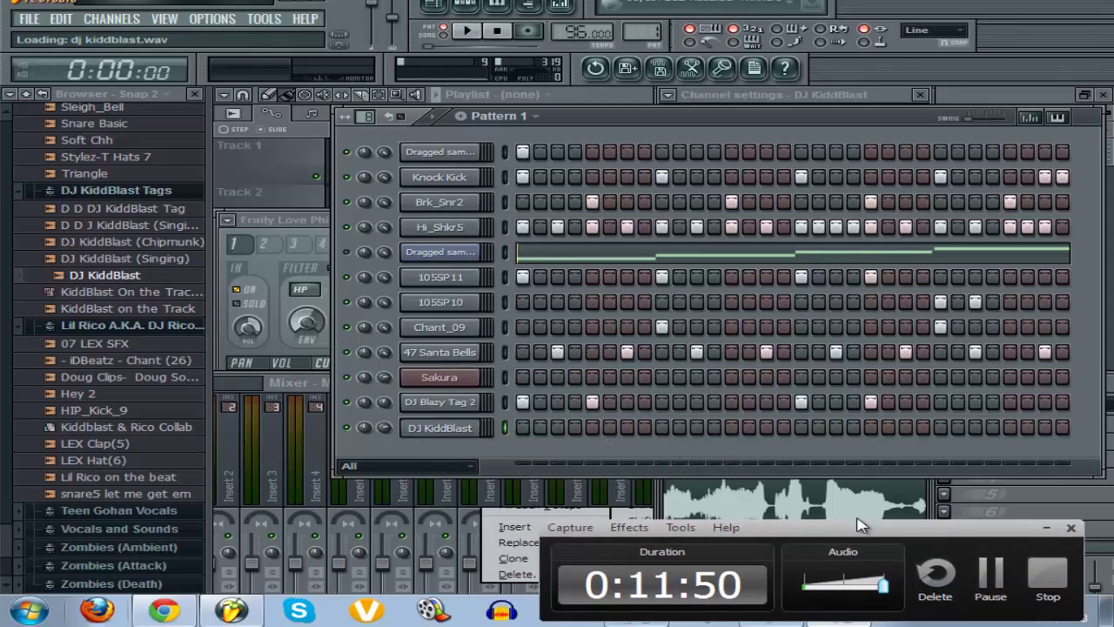
pyautogui.rightClick(438, 428)
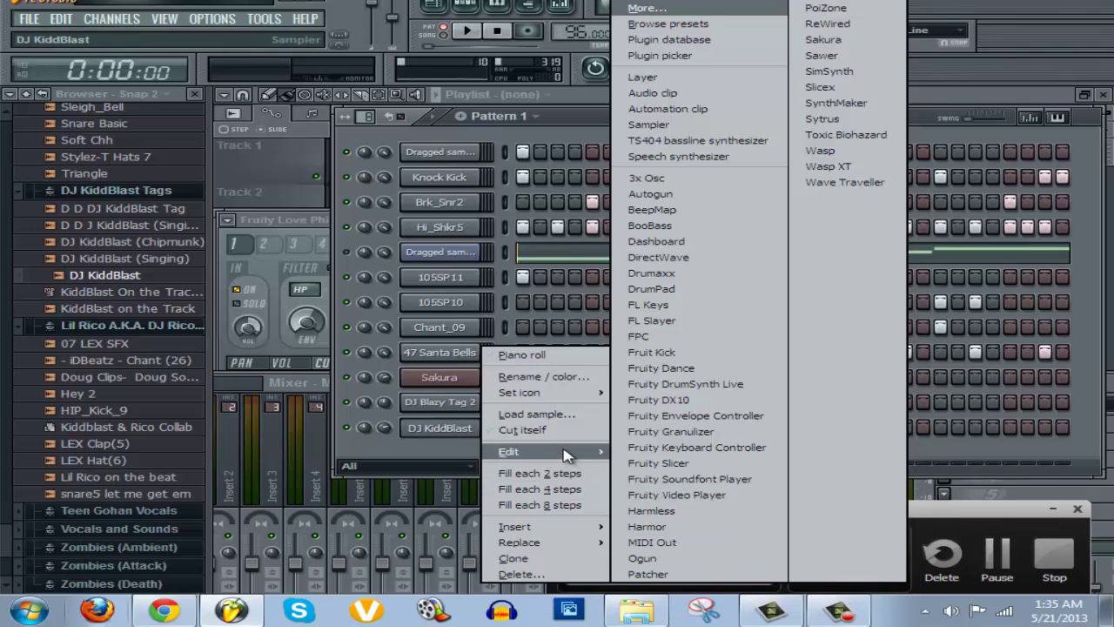
pyautogui.moveTo(566, 454)
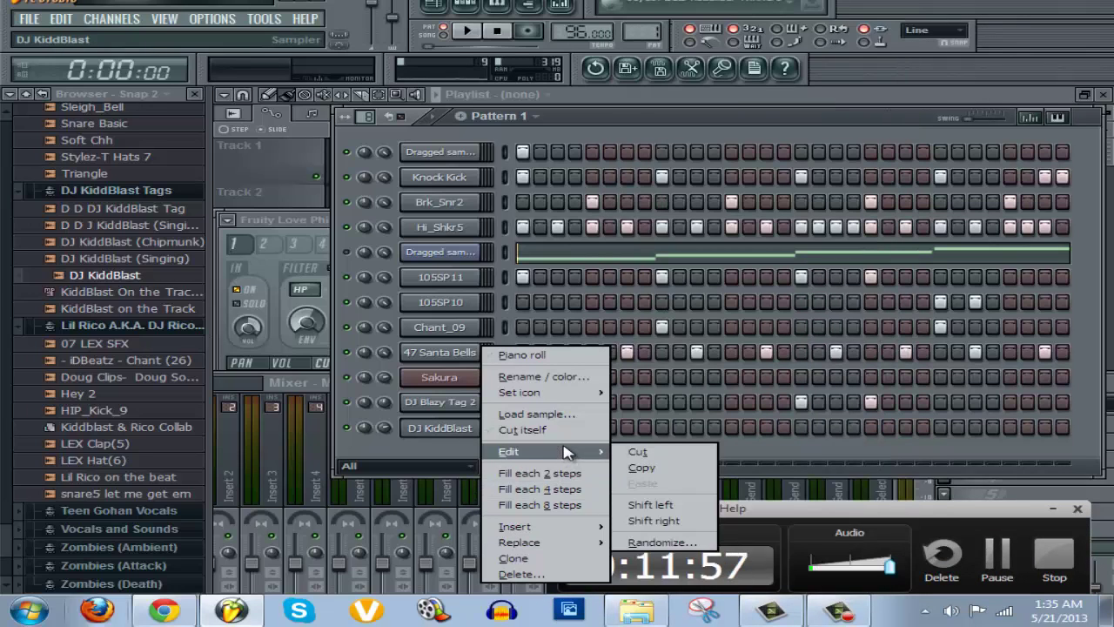
pyautogui.click(522, 430)
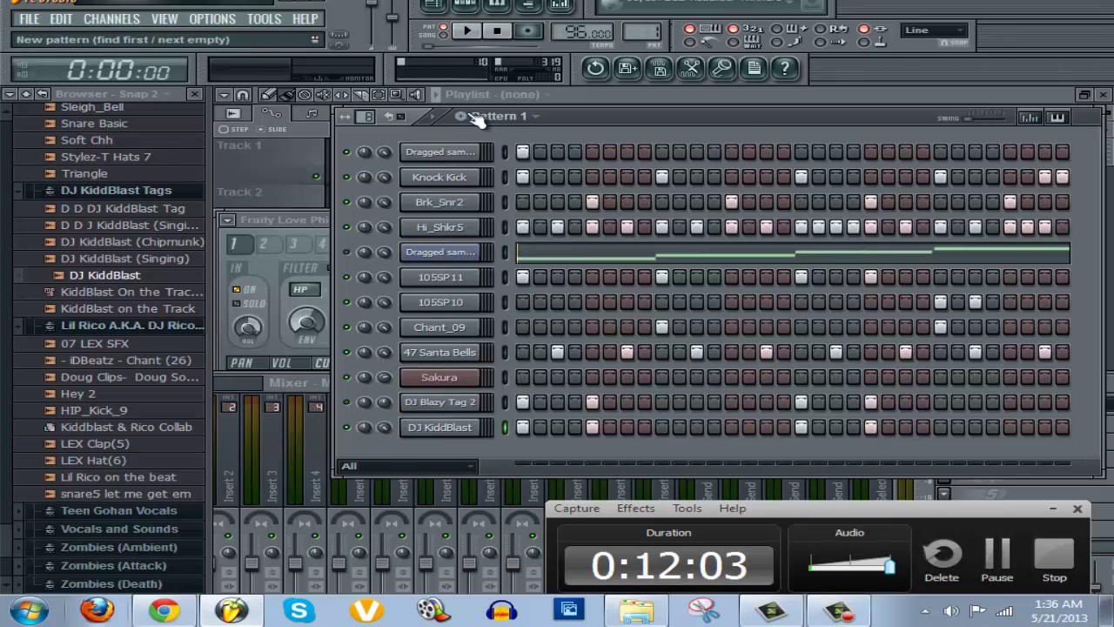
# Play the pattern and add DJ KiddBlast hits on steps 29 and 32, leaving step 30 empty.
pyautogui.click(471, 32)
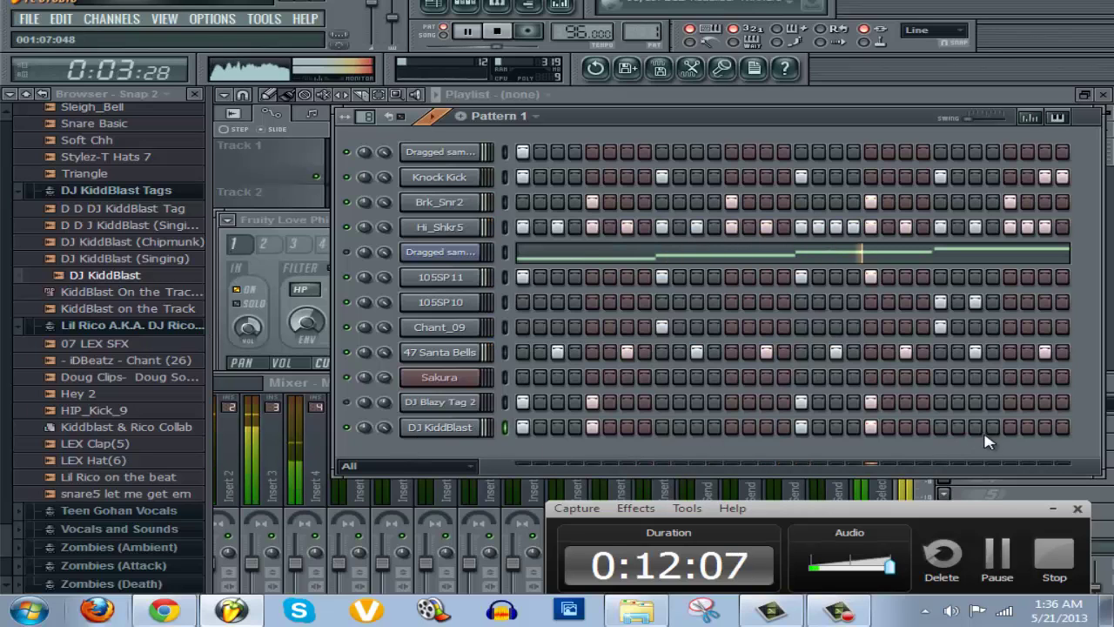
pyautogui.click(1027, 426)
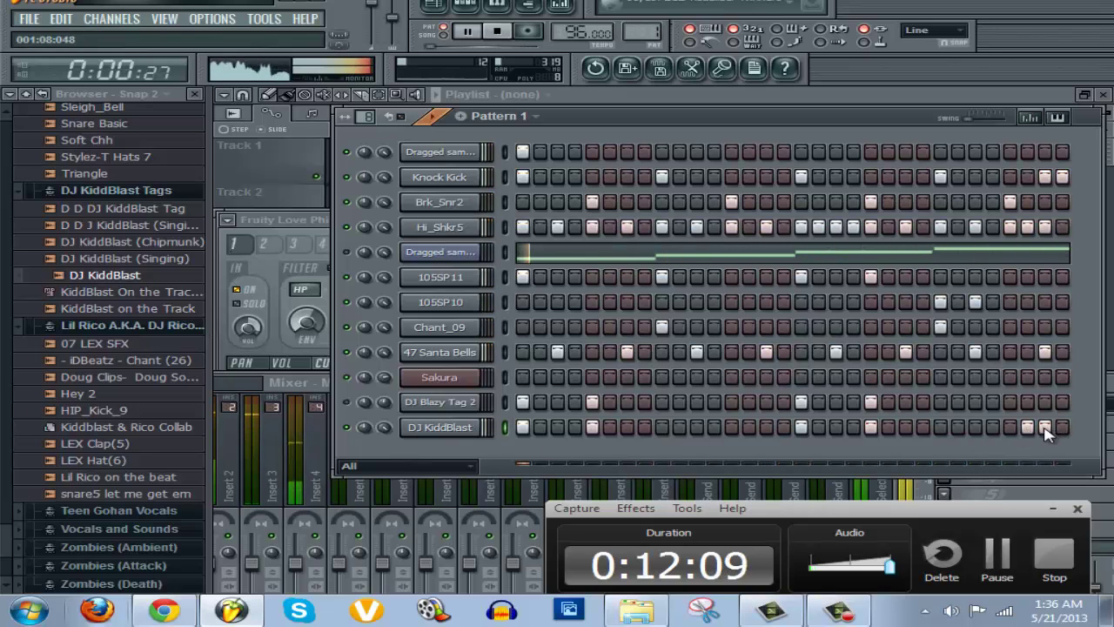
pyautogui.click(1062, 427)
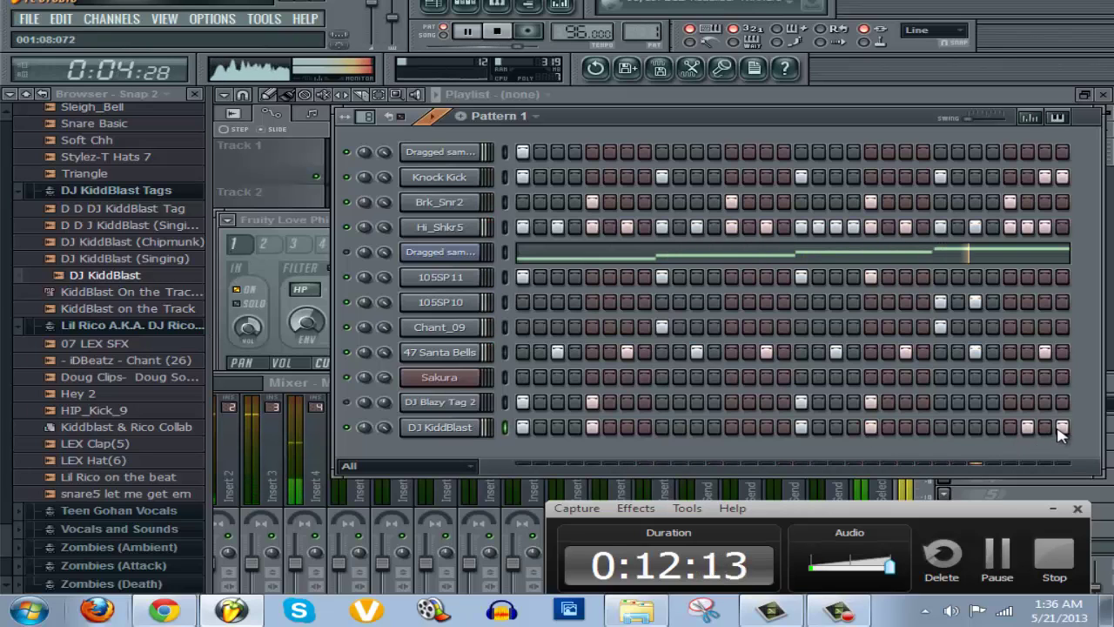
pyautogui.rightClick(1027, 428)
pyautogui.click(1010, 429)
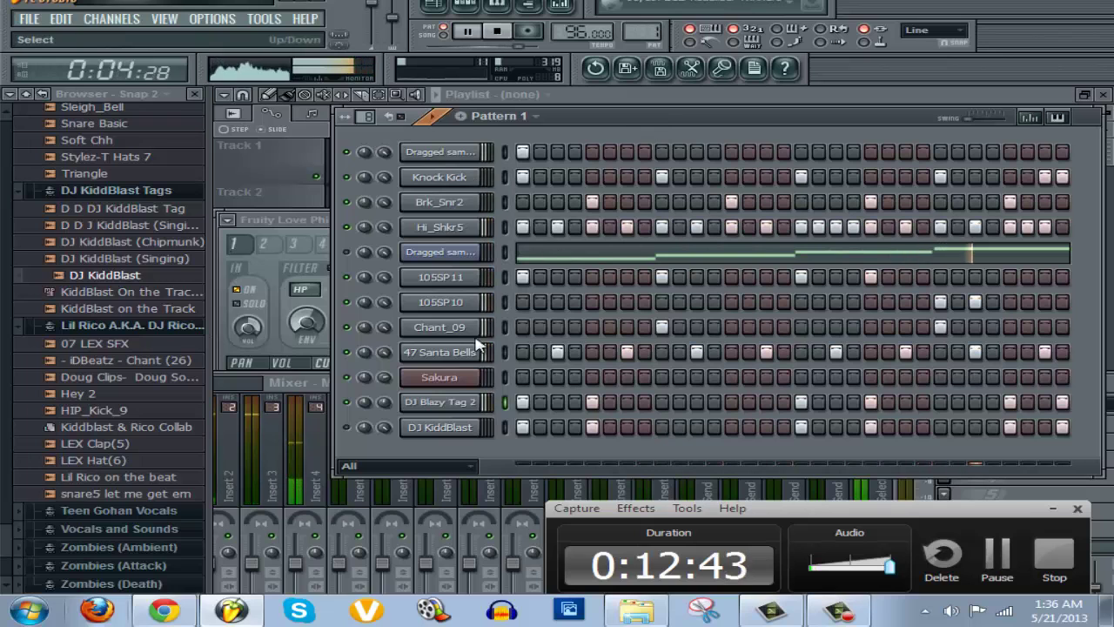
# Delete the Sakura channel from the step sequencer.
pyautogui.rightClick(477, 375)
pyautogui.click(522, 574)
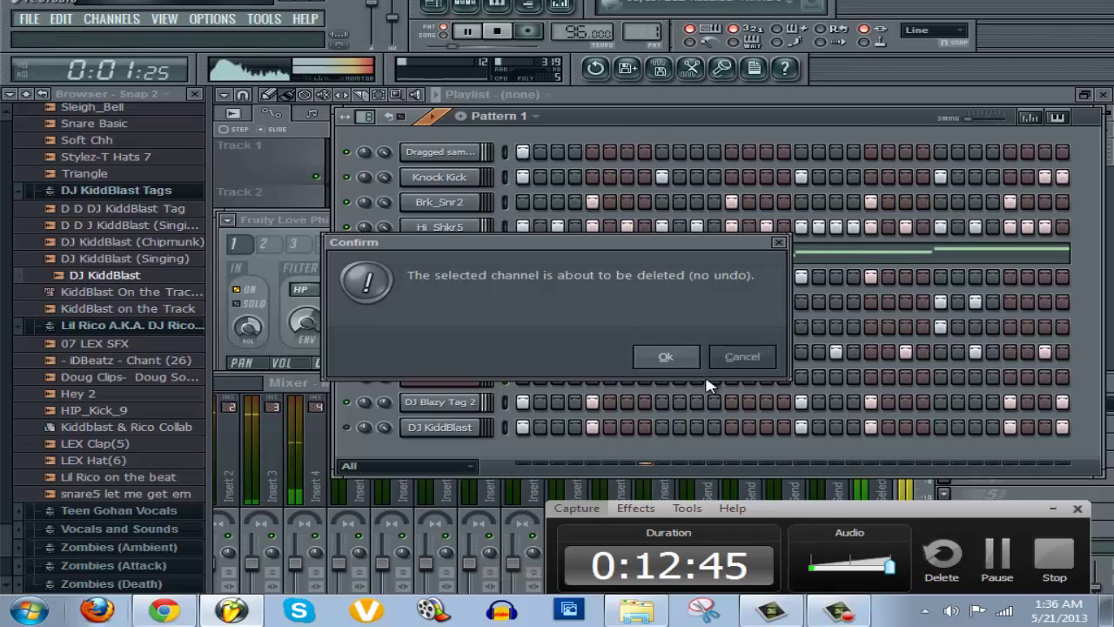
pyautogui.click(670, 357)
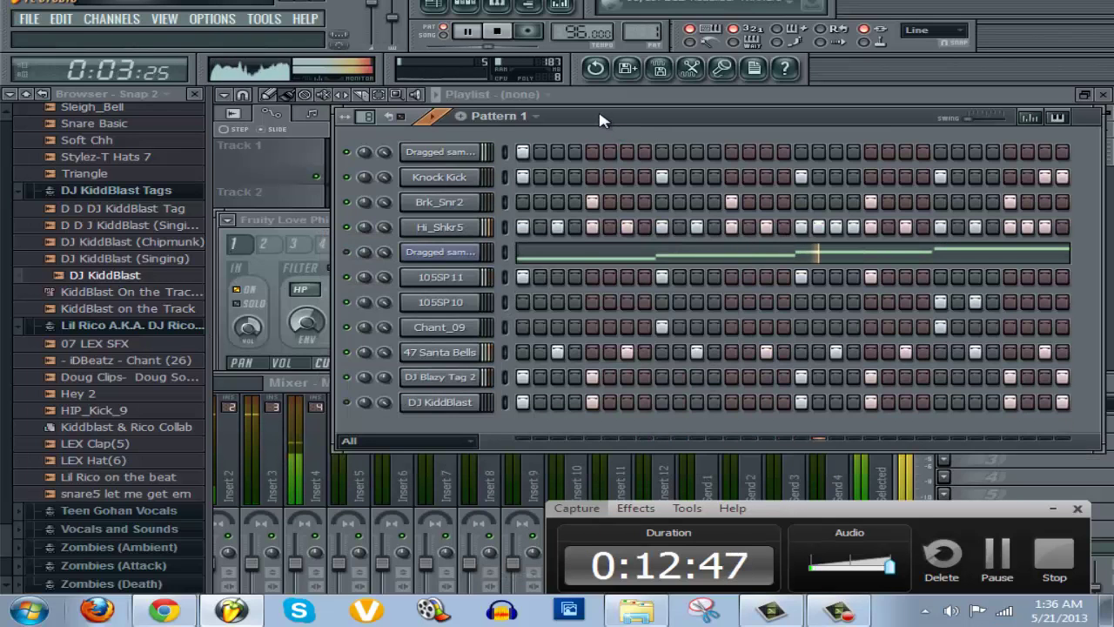
# Stop playback and split Pattern 1 into separate patterns by channel.
pyautogui.moveTo(599, 115); pyautogui.dragTo(594, 117)
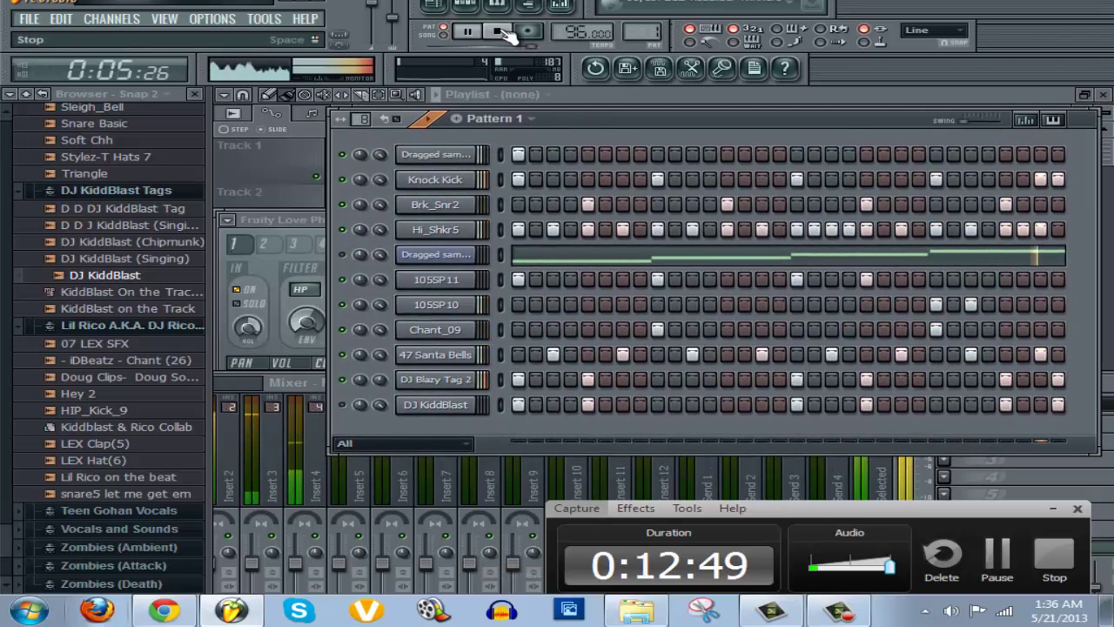
pyautogui.click(496, 31)
pyautogui.click(520, 119)
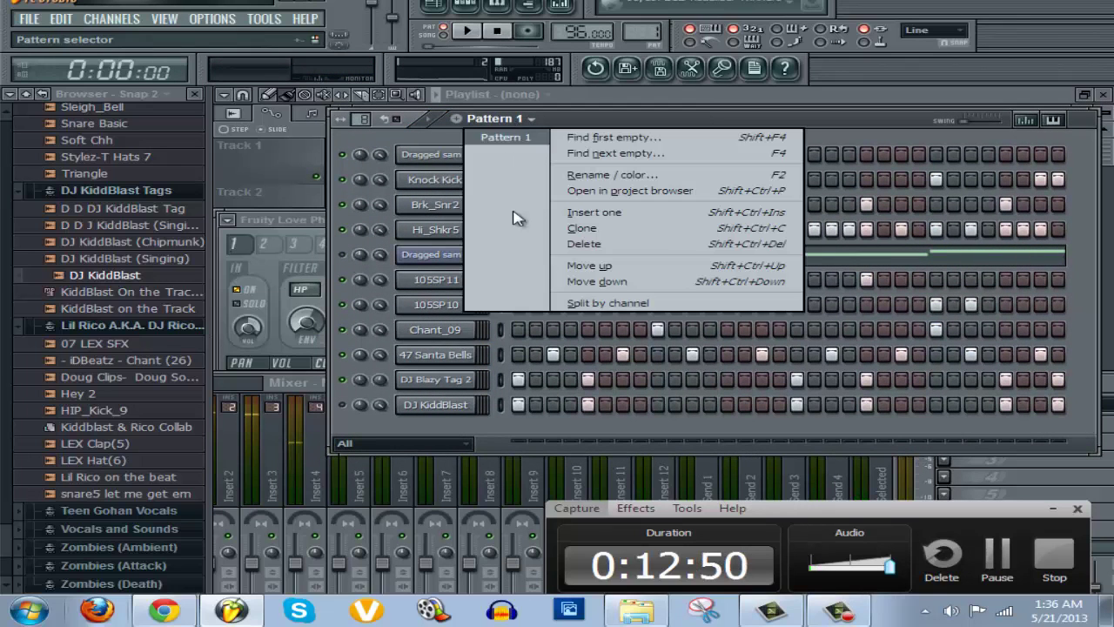
pyautogui.click(620, 304)
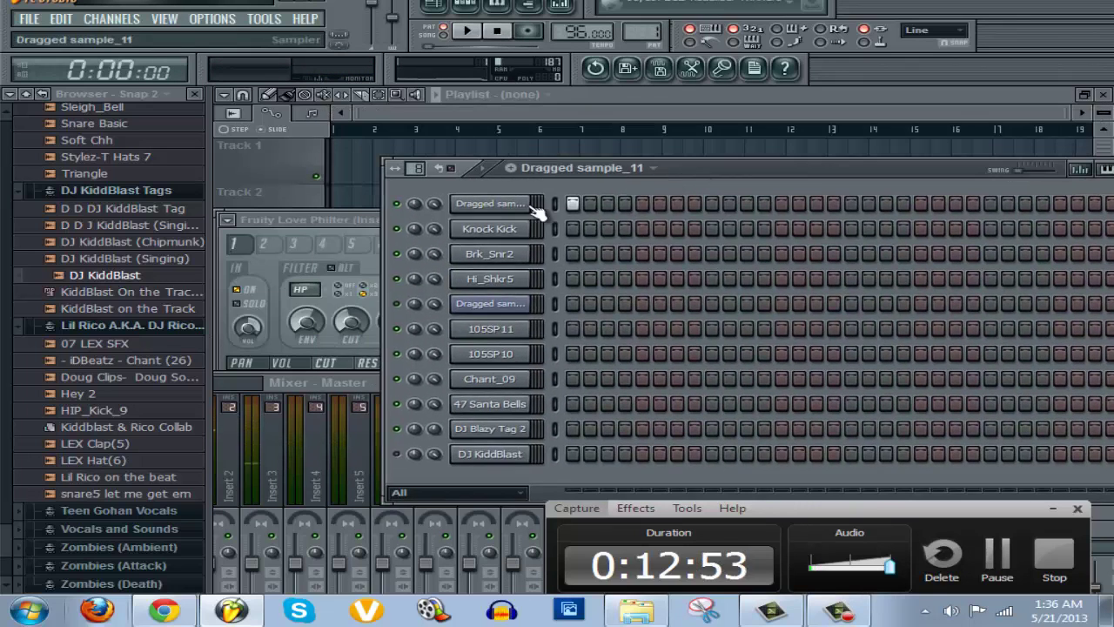
# Place three Dragged sample_11 pattern clips on playlist Track 1 at bars 1, 3 and 5.
pyautogui.click(523, 97)
pyautogui.click(535, 129)
pyautogui.moveTo(470, 165); pyautogui.dragTo(349, 165)
pyautogui.click(427, 163)
pyautogui.click(505, 172)
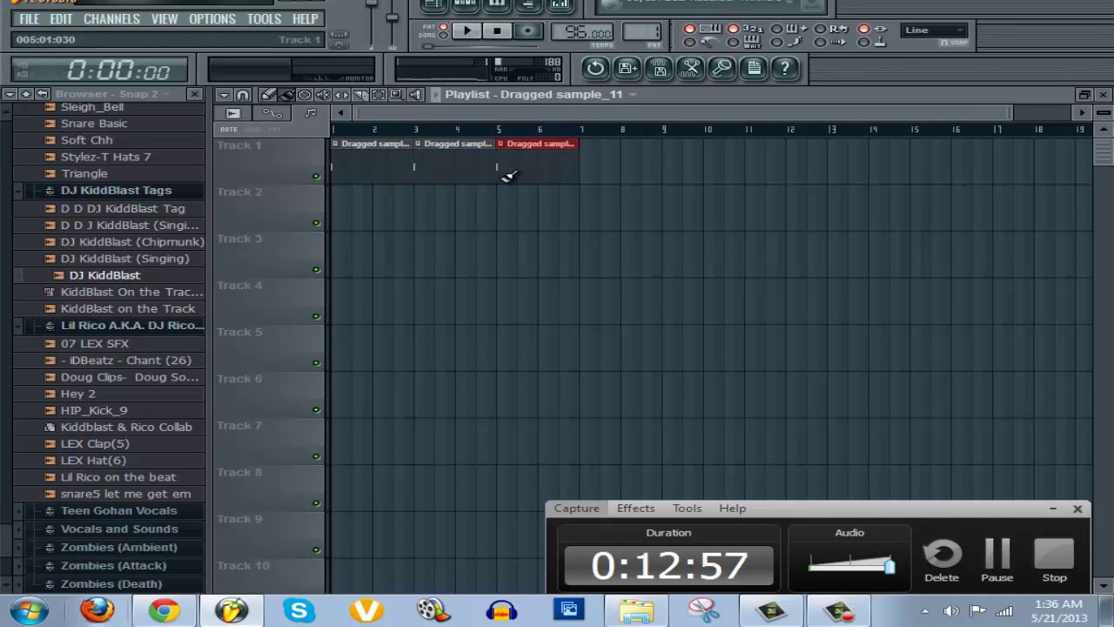
pyautogui.click(583, 101)
pyautogui.click(584, 101)
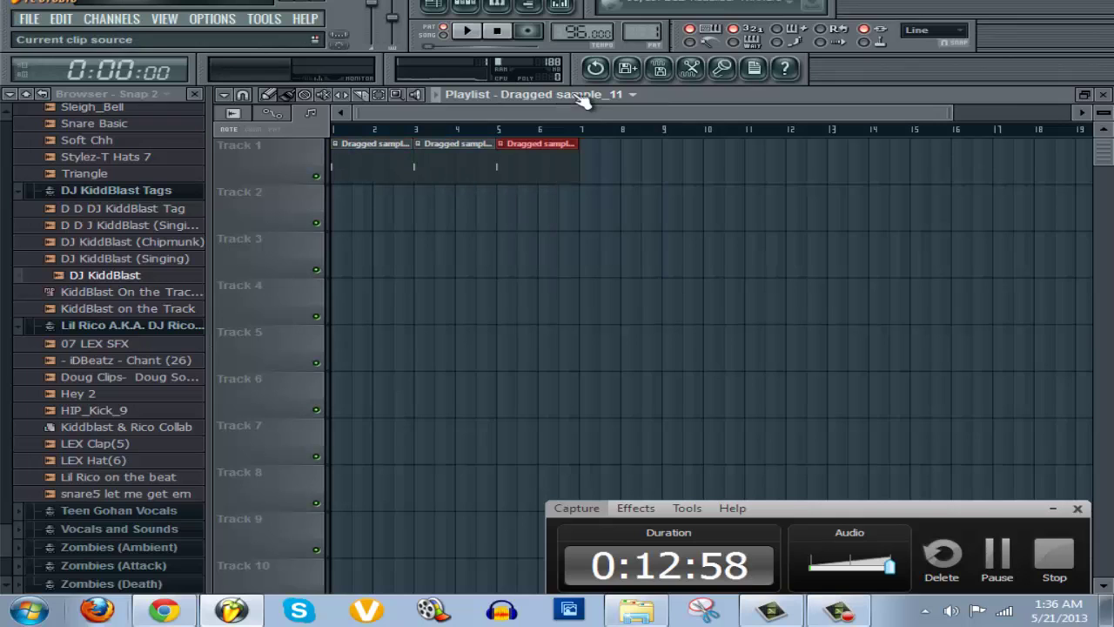
# Try to split the Dragged sample_11 pattern by channel in the step sequencer.
pyautogui.click(466, 11)
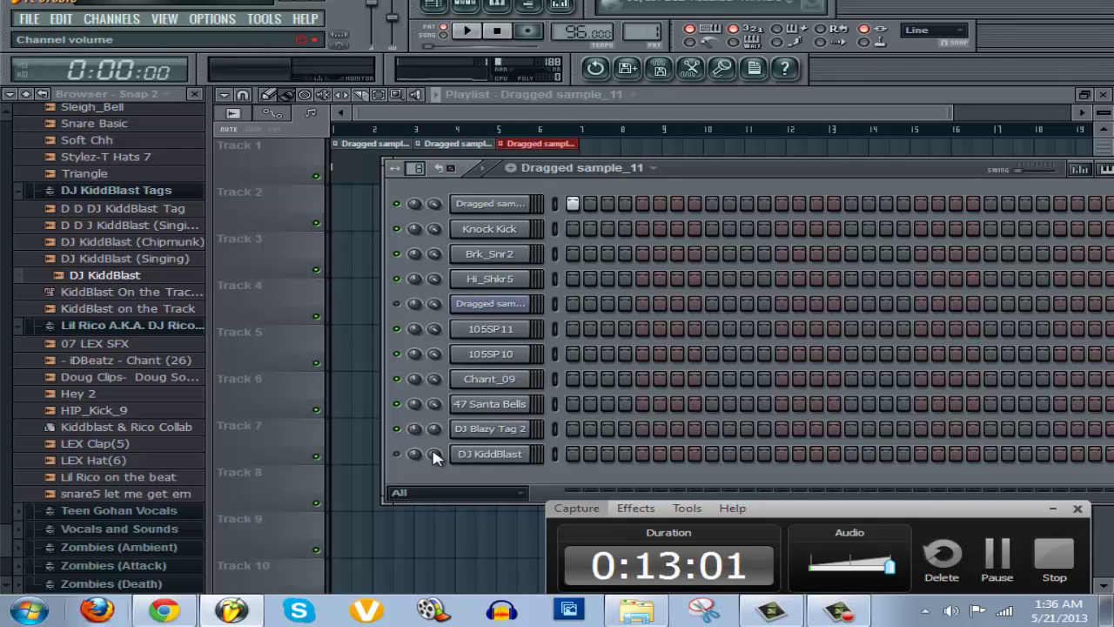
pyautogui.click(581, 167)
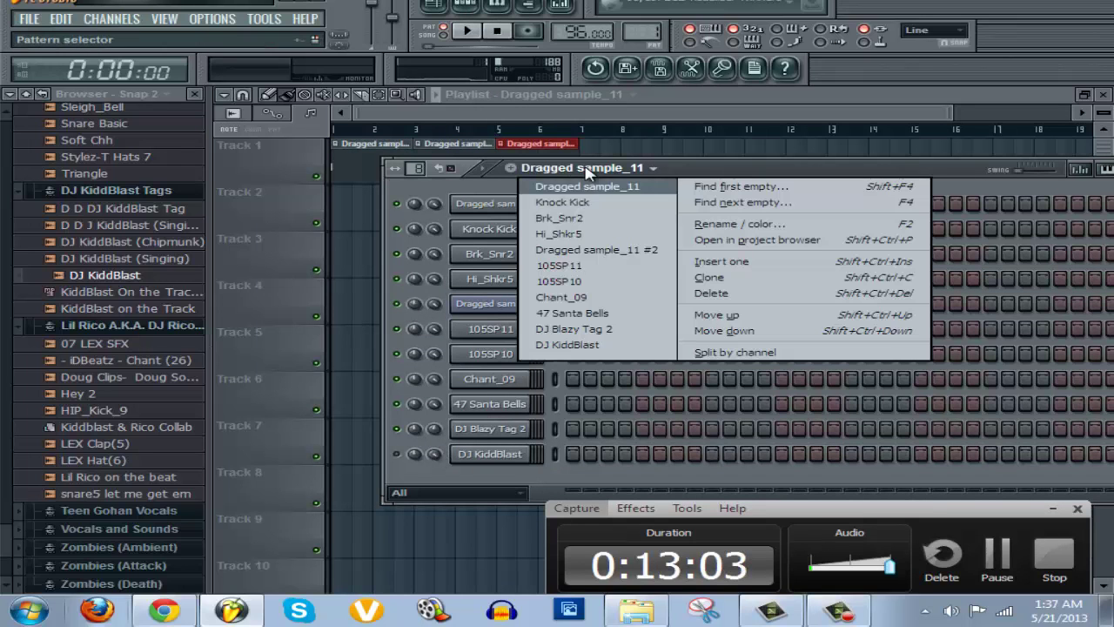
pyautogui.click(734, 354)
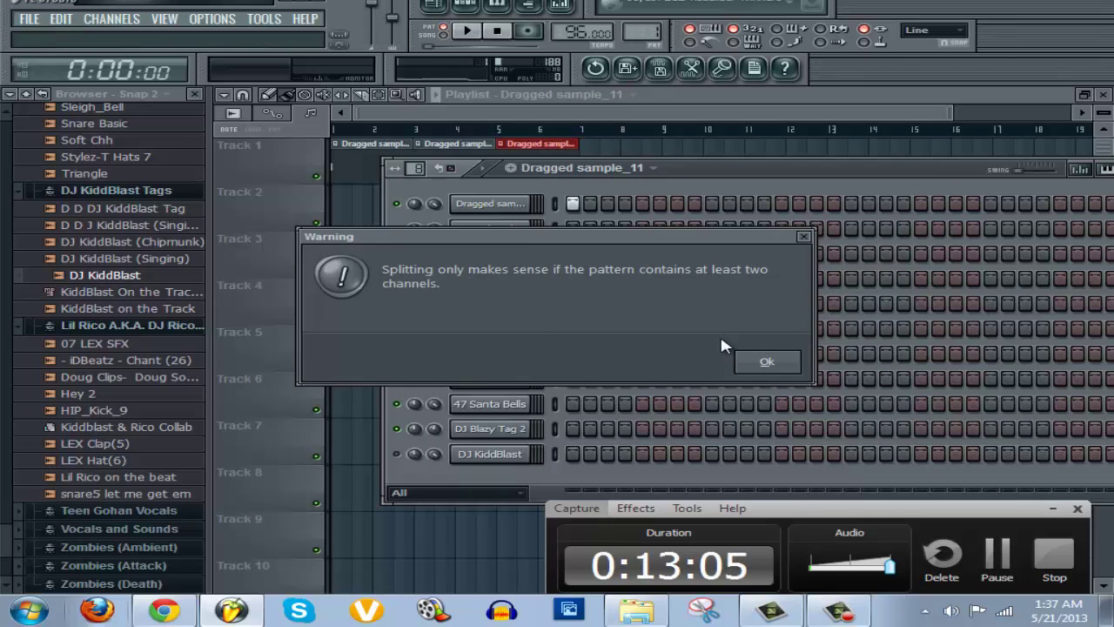
pyautogui.click(748, 364)
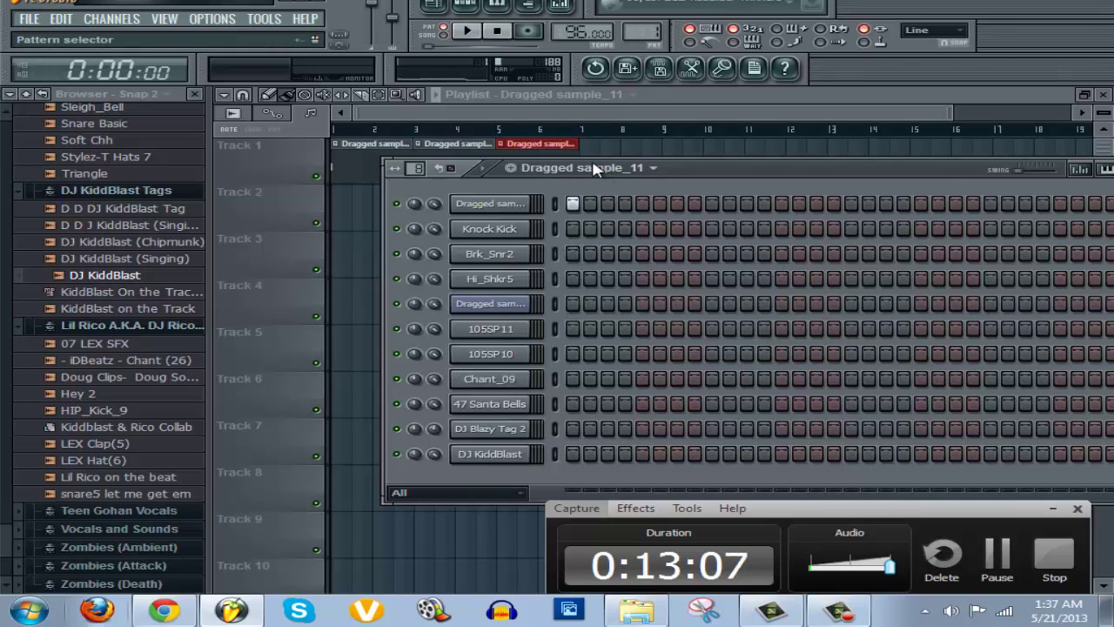
pyautogui.click(594, 168)
pyautogui.click(733, 355)
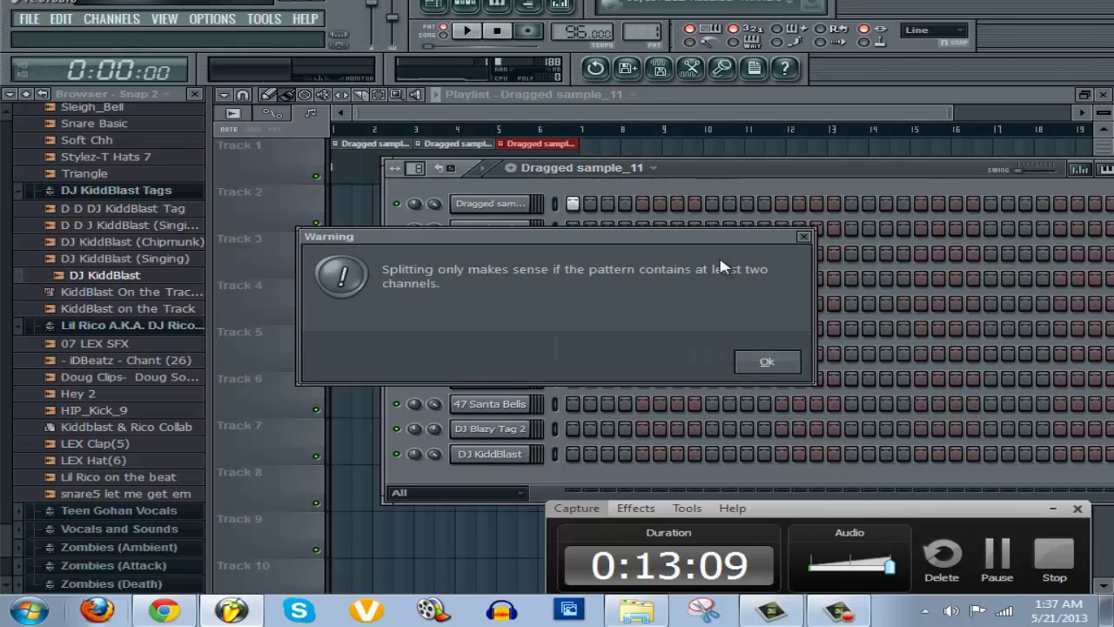
pyautogui.click(761, 360)
# Play the song and place the Dragged sample_11 #2 pattern on playlist Track 1 at bar 7.
pyautogui.moveTo(694, 178); pyautogui.dragTo(744, 259)
pyautogui.click(570, 129)
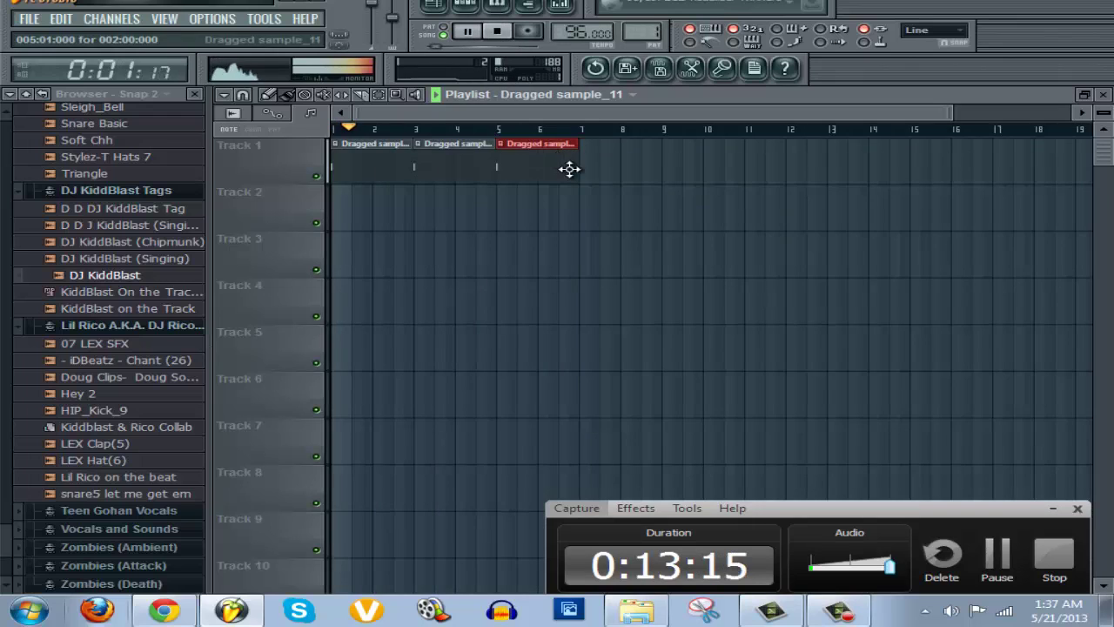
pyautogui.click(578, 98)
pyautogui.click(592, 189)
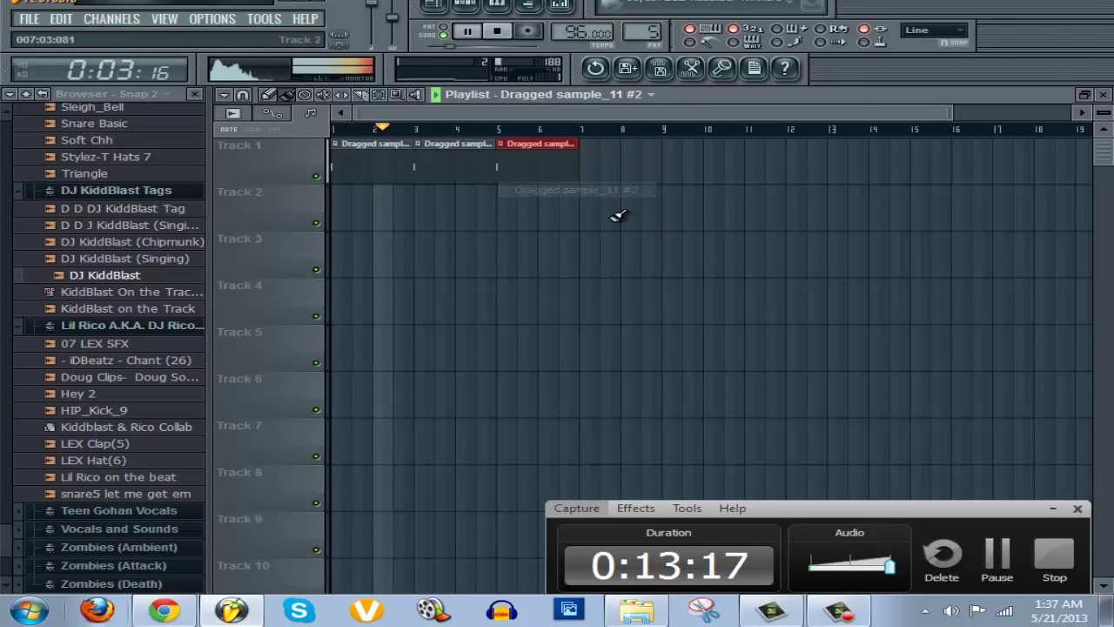
pyautogui.moveTo(617, 215); pyautogui.dragTo(605, 130)
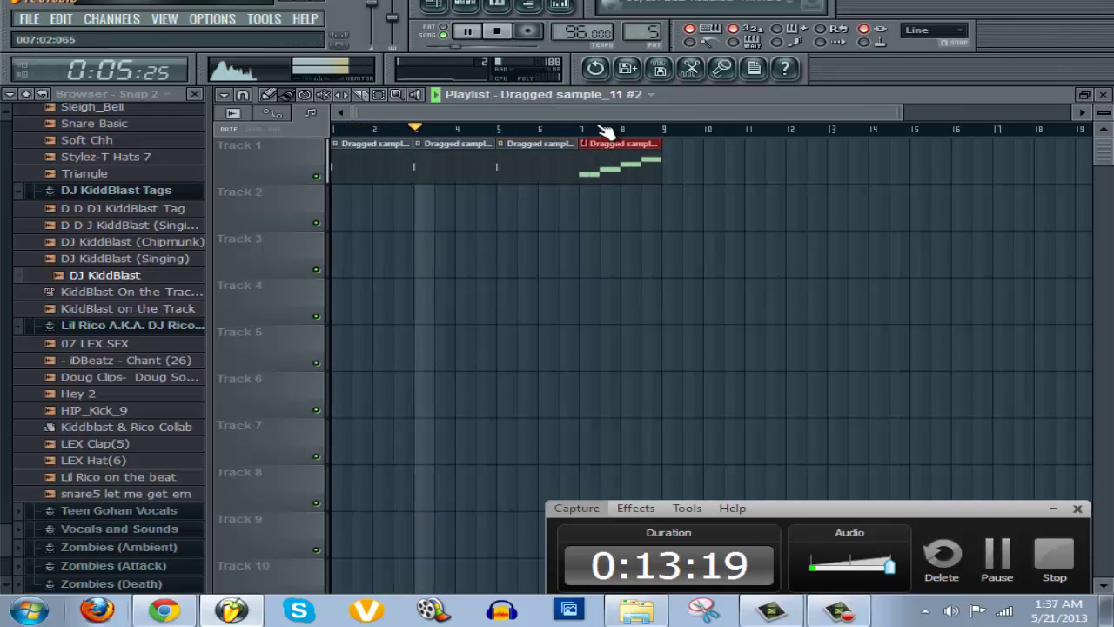
# Place Dragged sample_11 clips on Track 1 at bars 9 and 11, with a Knock Kick clip on Track 2 at bar 11.
pyautogui.click(534, 148)
pyautogui.moveTo(616, 221); pyautogui.dragTo(665, 164)
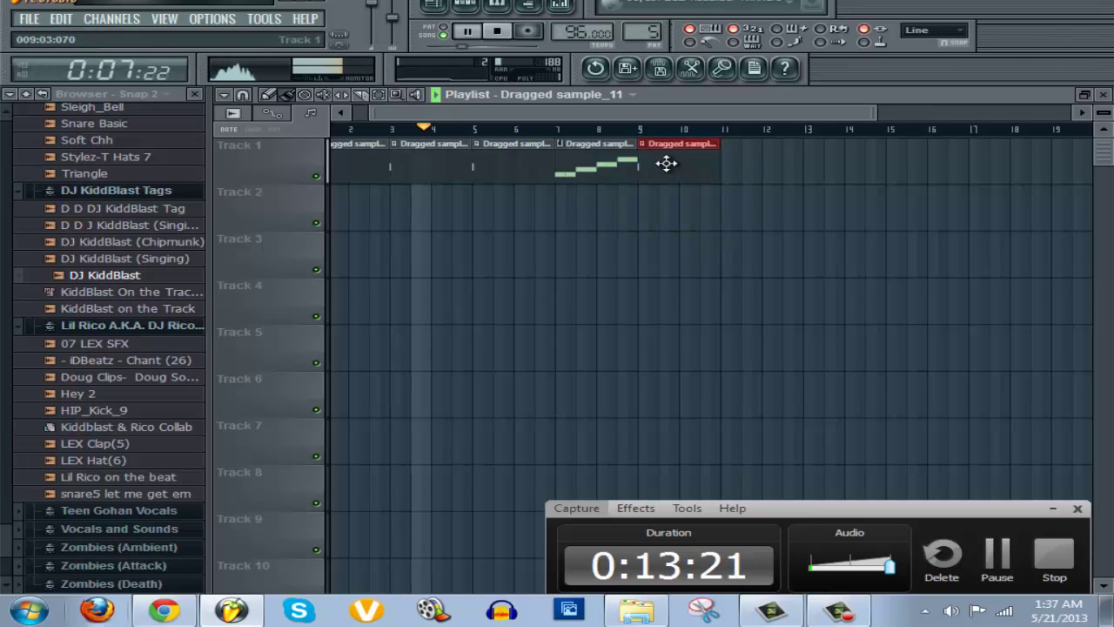
pyautogui.click(578, 94)
pyautogui.click(549, 142)
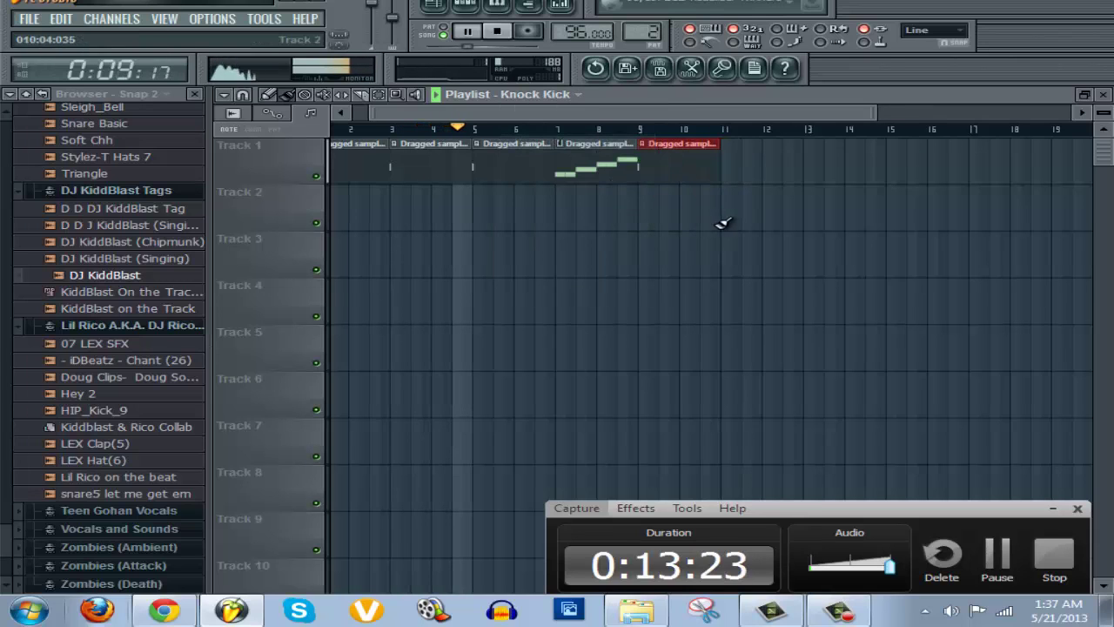
pyautogui.moveTo(724, 224); pyautogui.dragTo(752, 212)
pyautogui.click(688, 173)
pyautogui.click(732, 163)
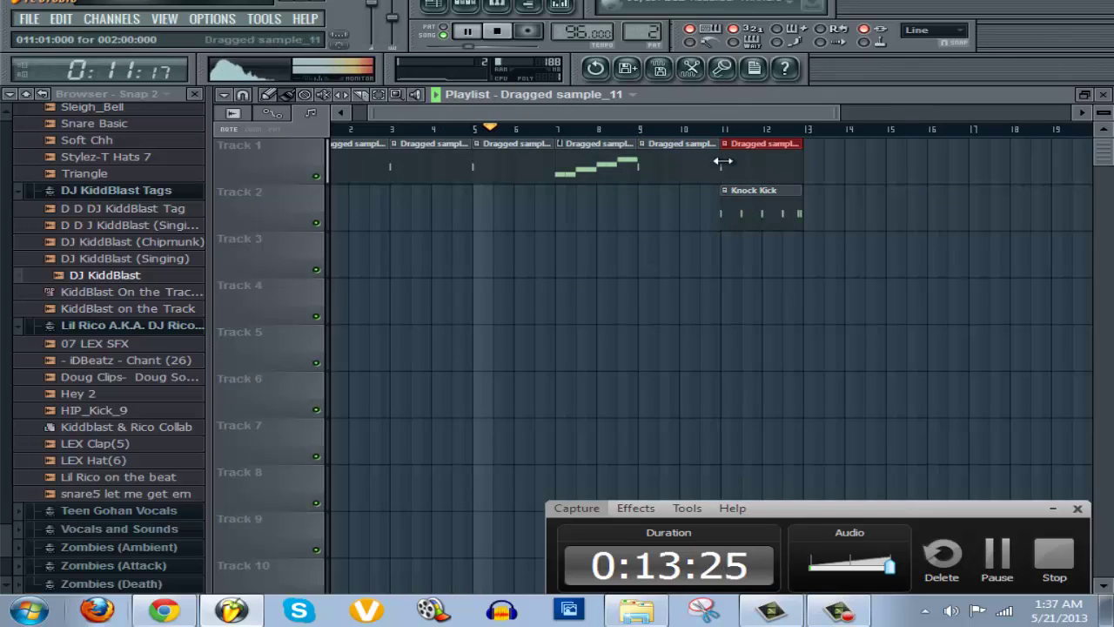
# Place a Knock Kick clip on Track 2 and a Brk_Snr2 clip on Track 3, both at bar 9.
pyautogui.moveTo(636, 113); pyautogui.dragTo(719, 143)
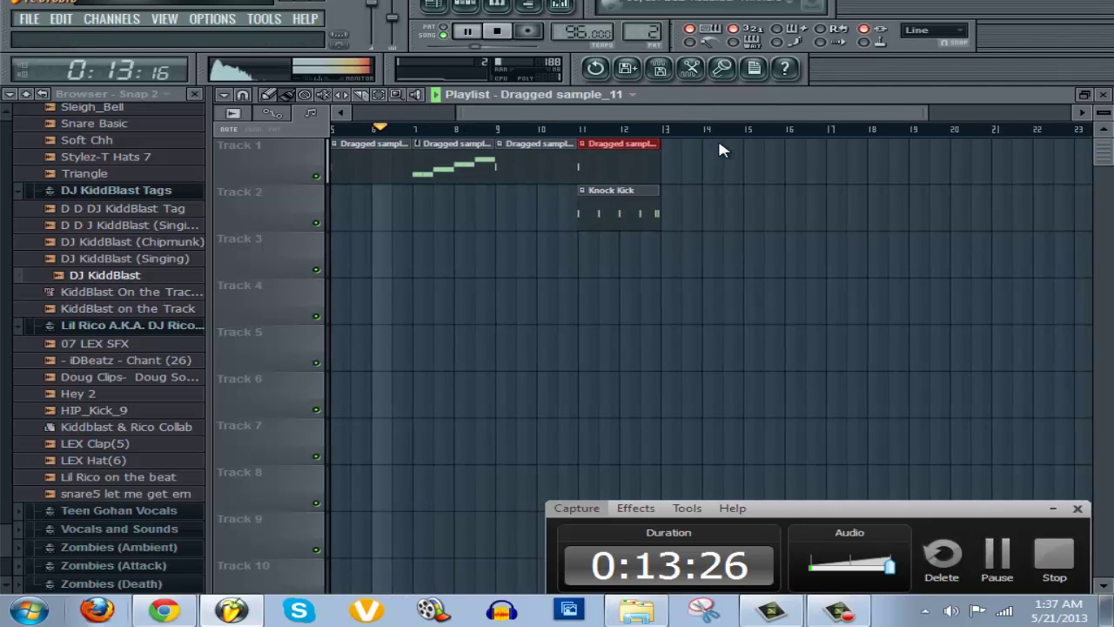
pyautogui.click(594, 204)
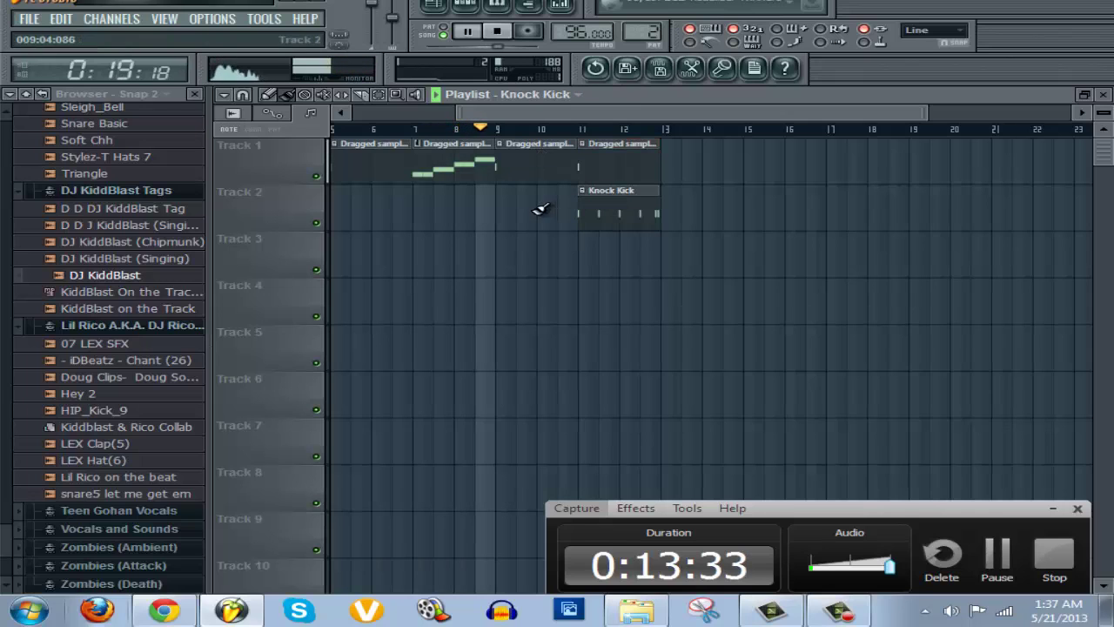
pyautogui.moveTo(524, 261); pyautogui.dragTo(504, 196)
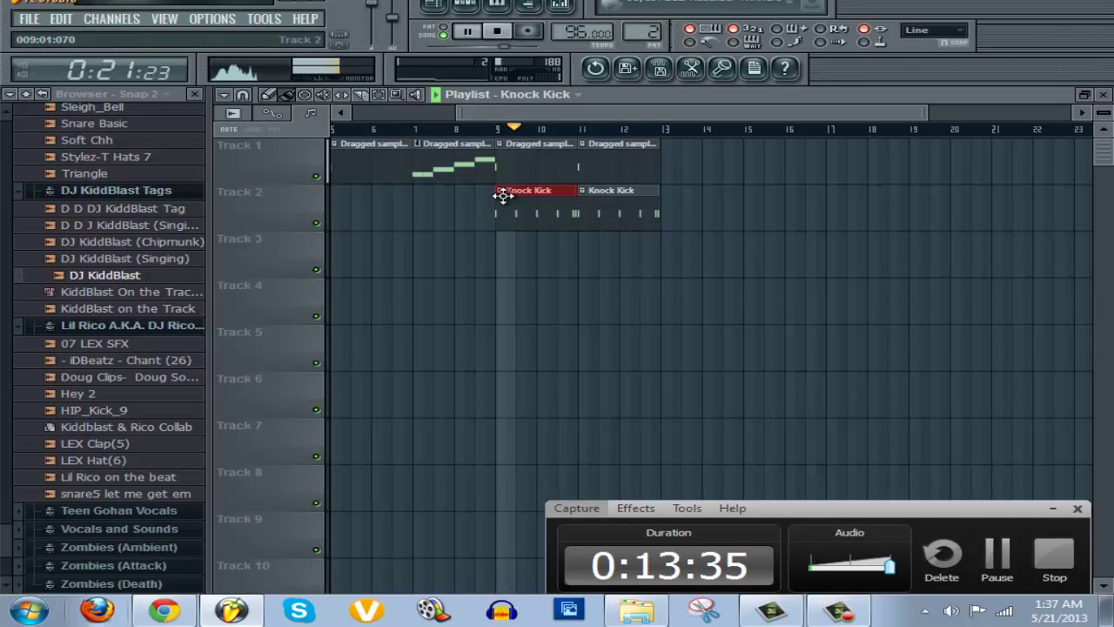
pyautogui.click(526, 98)
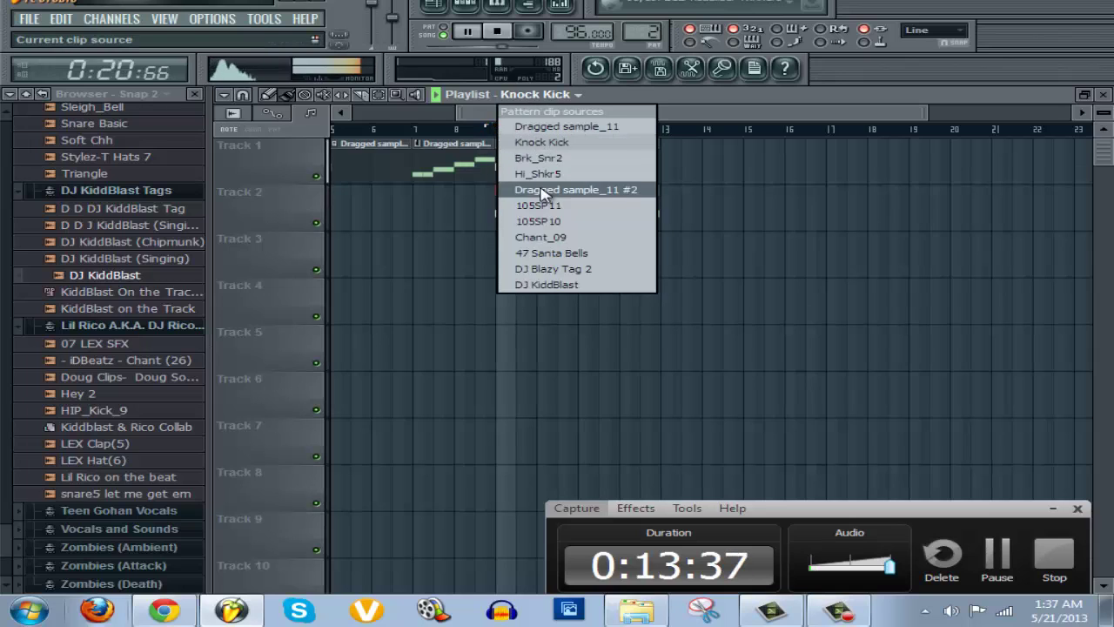
pyautogui.click(537, 158)
pyautogui.click(499, 251)
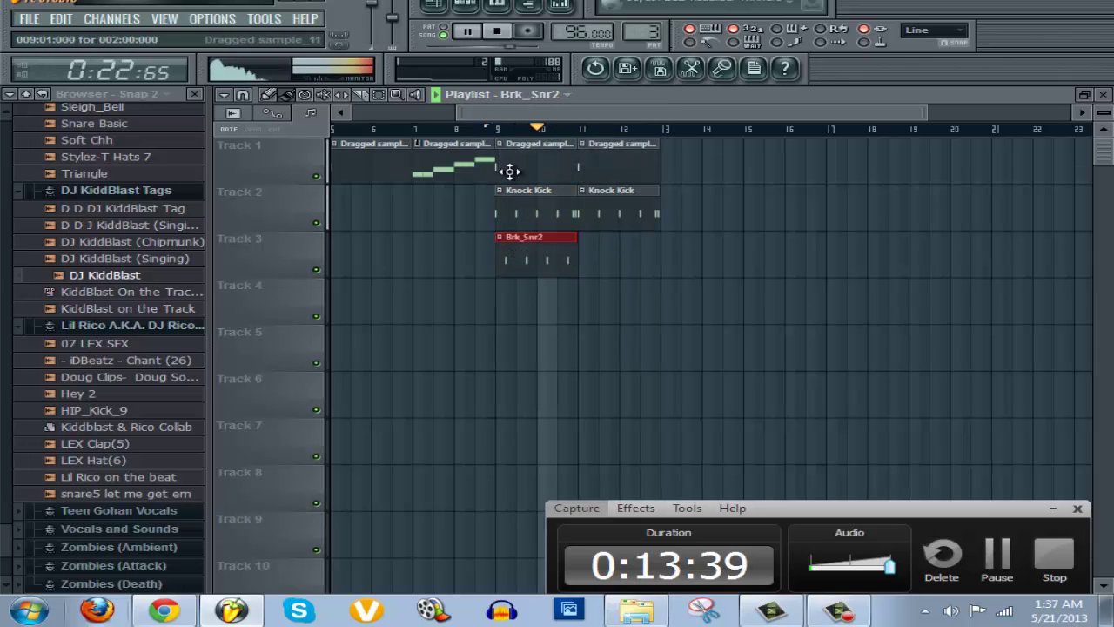
# Replay from bar 7 while placing Hi_Shkr5 on Track 4 at bars 9 and 11 and Brk_Snr2 on Track 3 at bar 11.
pyautogui.click(490, 132)
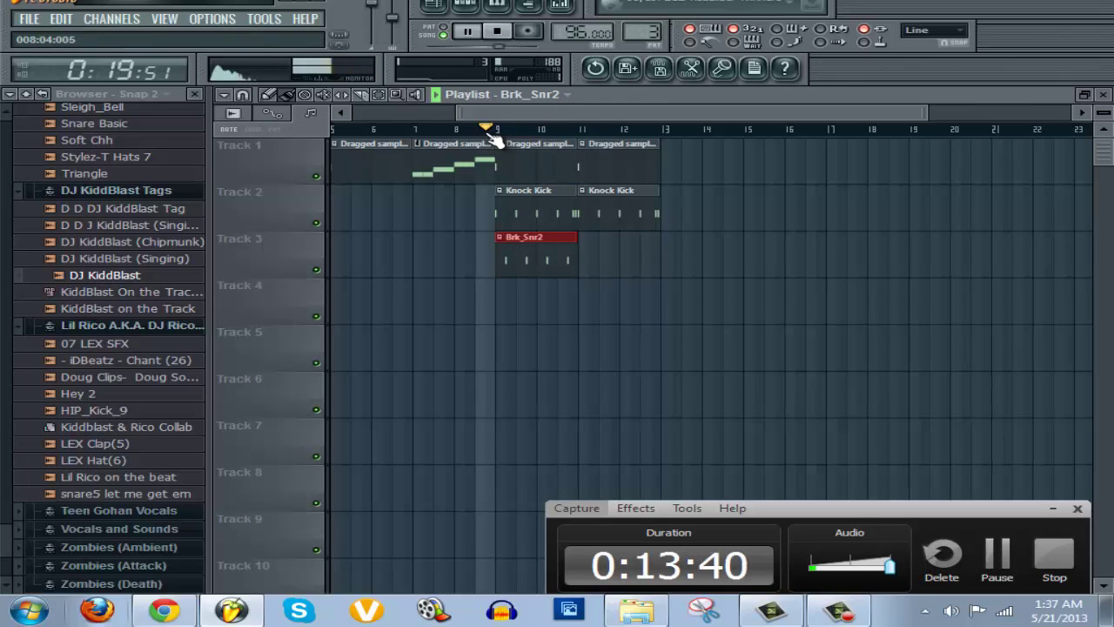
pyautogui.click(406, 131)
pyautogui.click(522, 96)
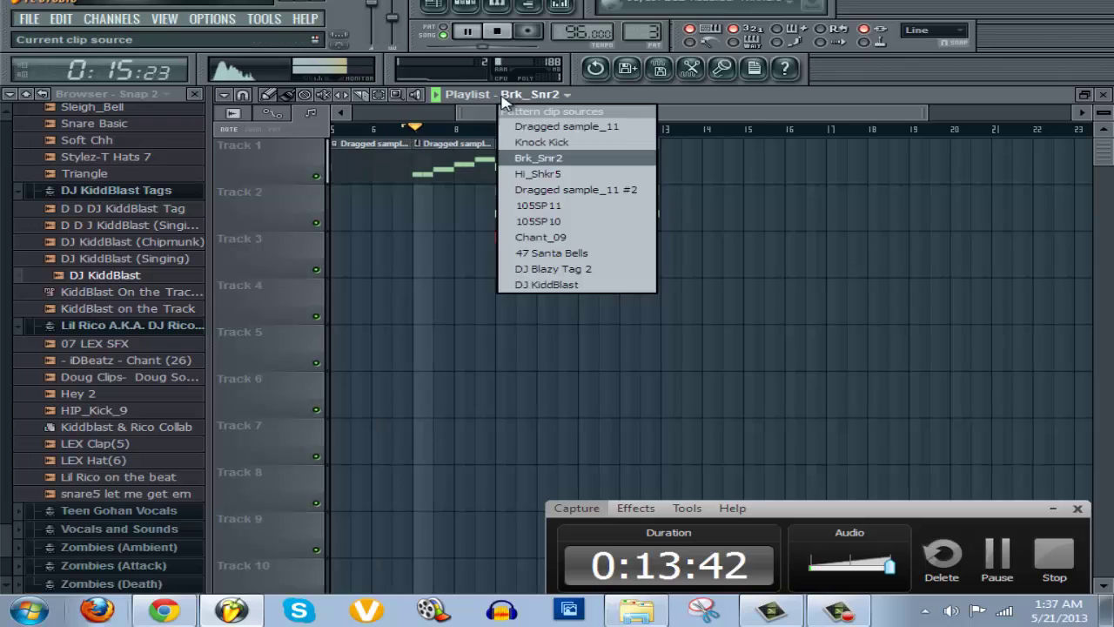
pyautogui.click(540, 174)
pyautogui.click(525, 292)
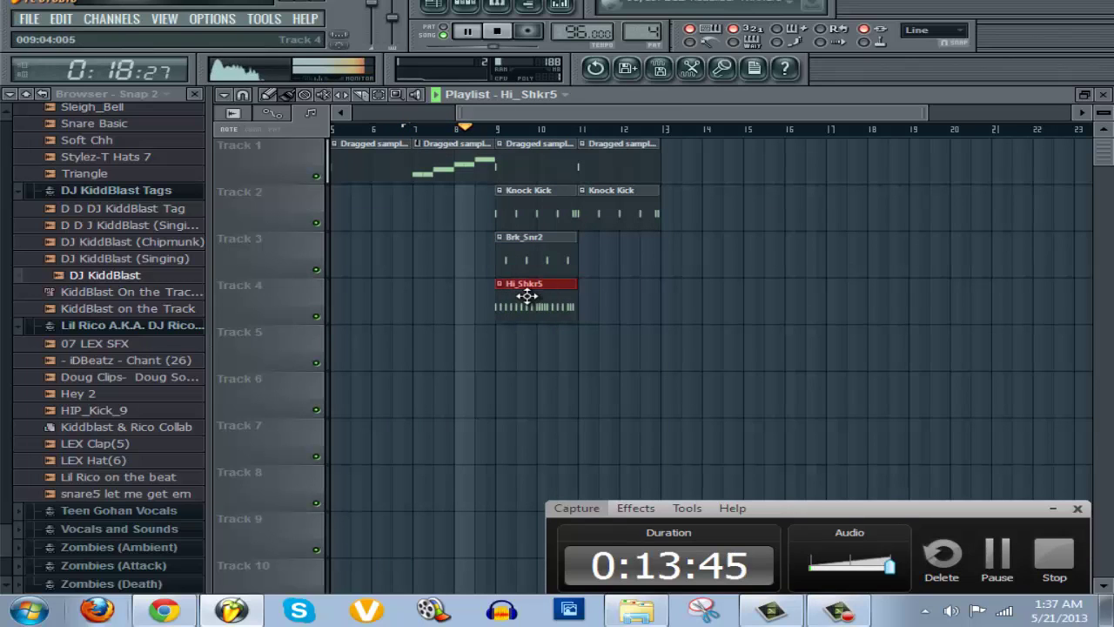
pyautogui.click(591, 308)
pyautogui.click(559, 256)
pyautogui.click(589, 252)
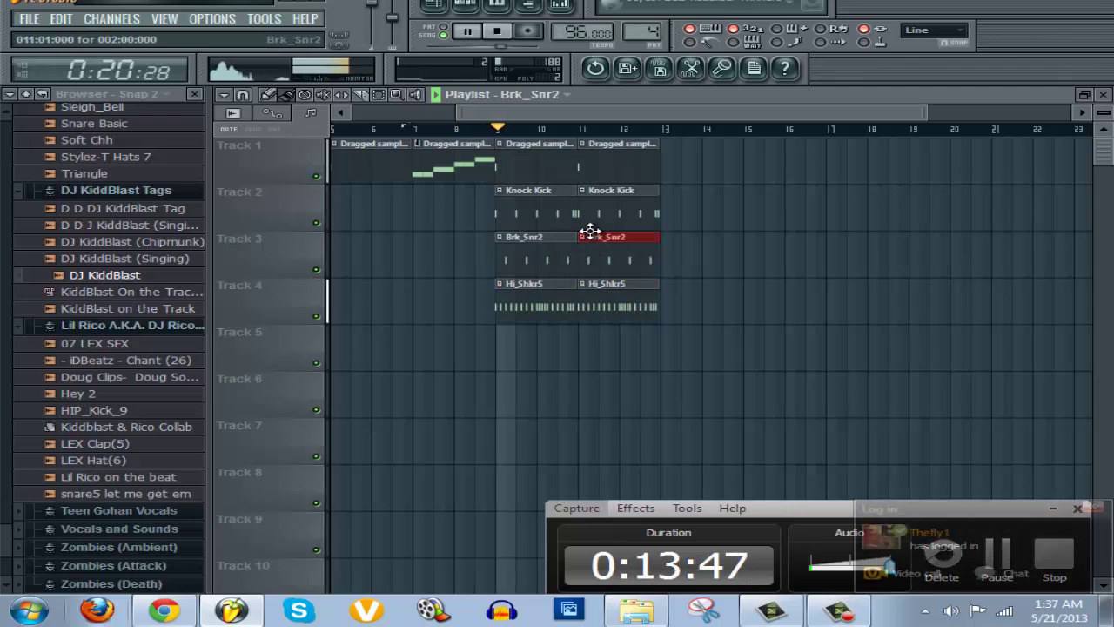
# Add Dragged sample_11, Knock Kick, Brk_Snr2 and Hi_Shkr5 clips at bar 13 on Tracks 1 to 4.
pyautogui.click(609, 168)
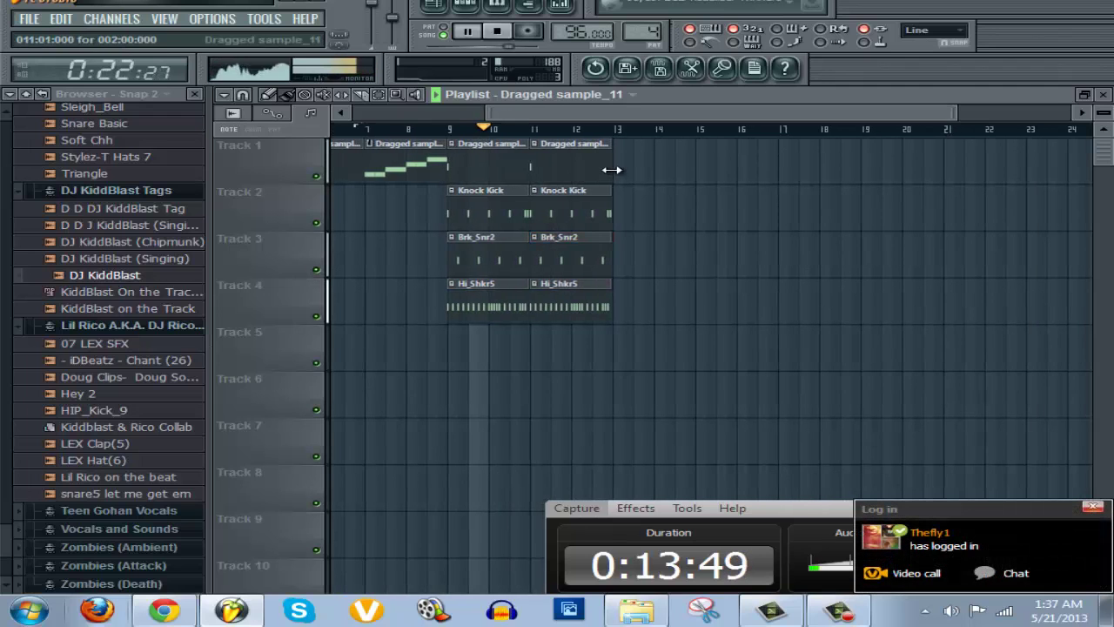
pyautogui.click(625, 166)
pyautogui.click(623, 212)
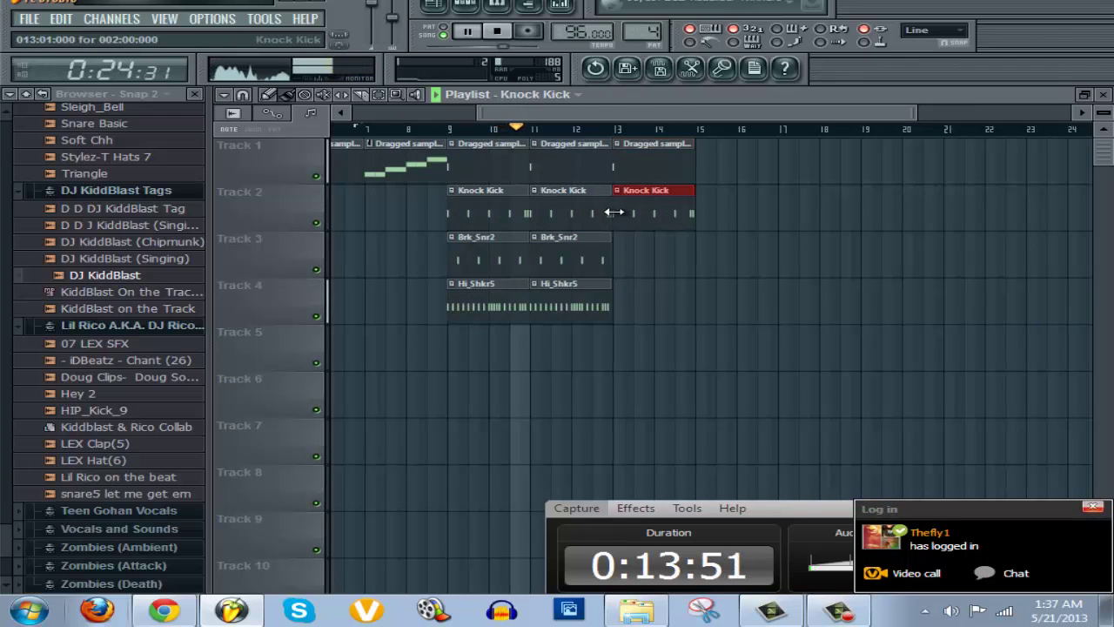
pyautogui.click(627, 258)
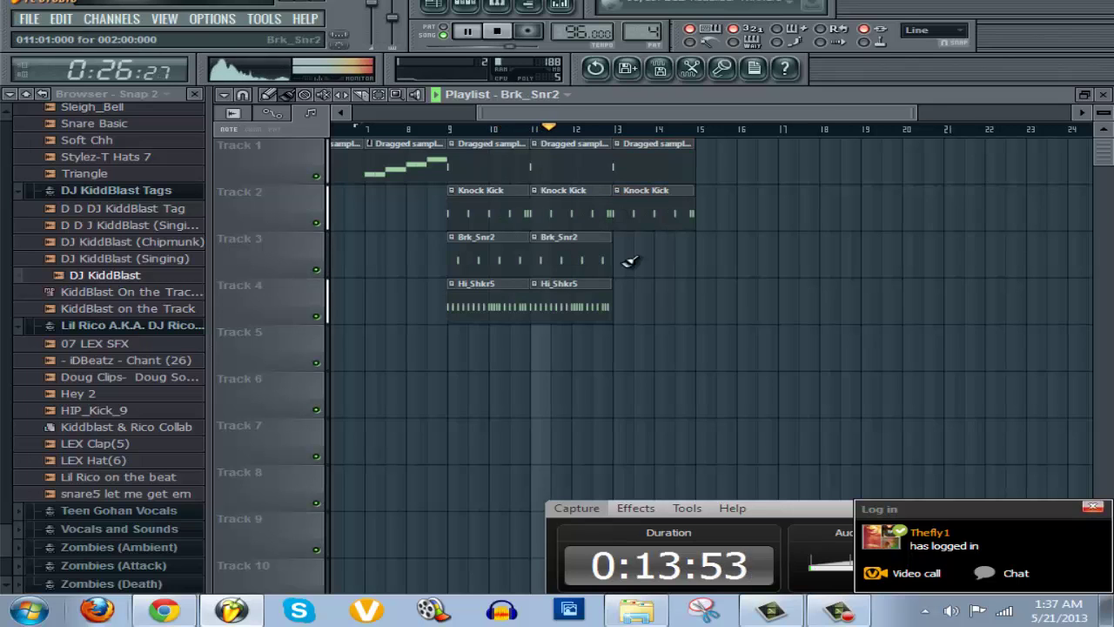
pyautogui.click(623, 303)
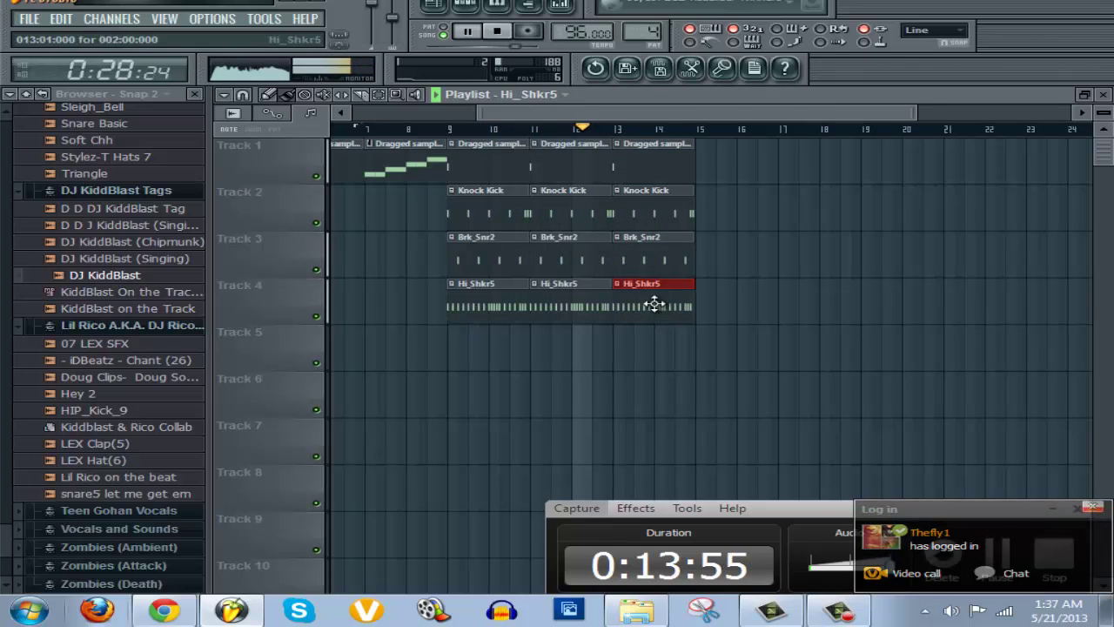
# Add Dragged sample_11, Knock Kick, Brk_Snr2 and Hi_Shkr5 clips at bar 15 on Tracks 1 to 4.
pyautogui.click(688, 152)
pyautogui.click(723, 165)
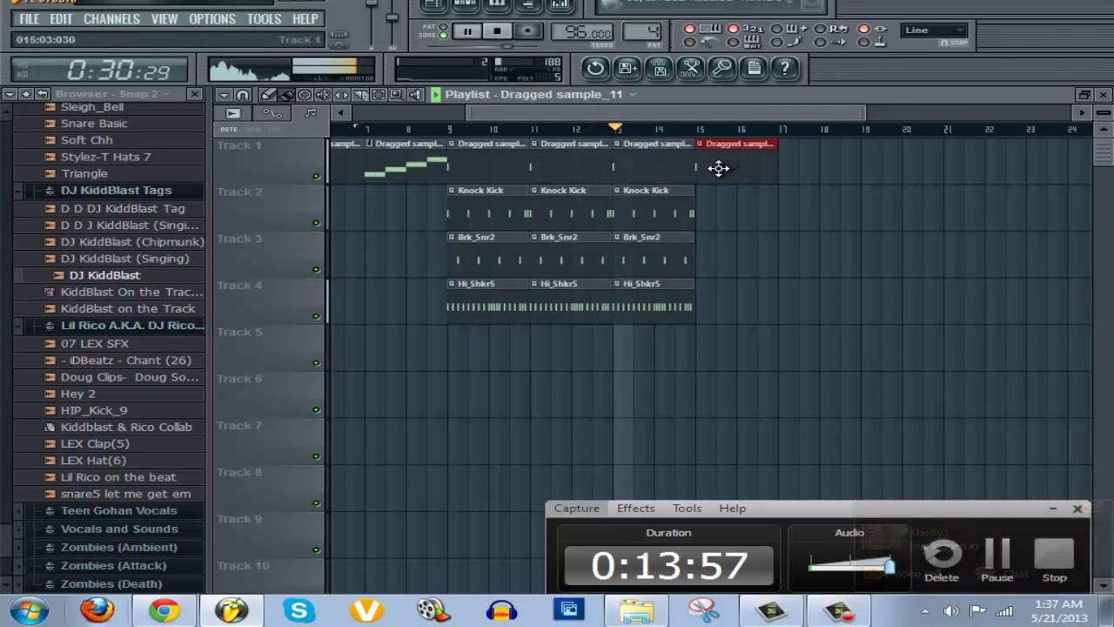
pyautogui.click(710, 216)
pyautogui.click(712, 257)
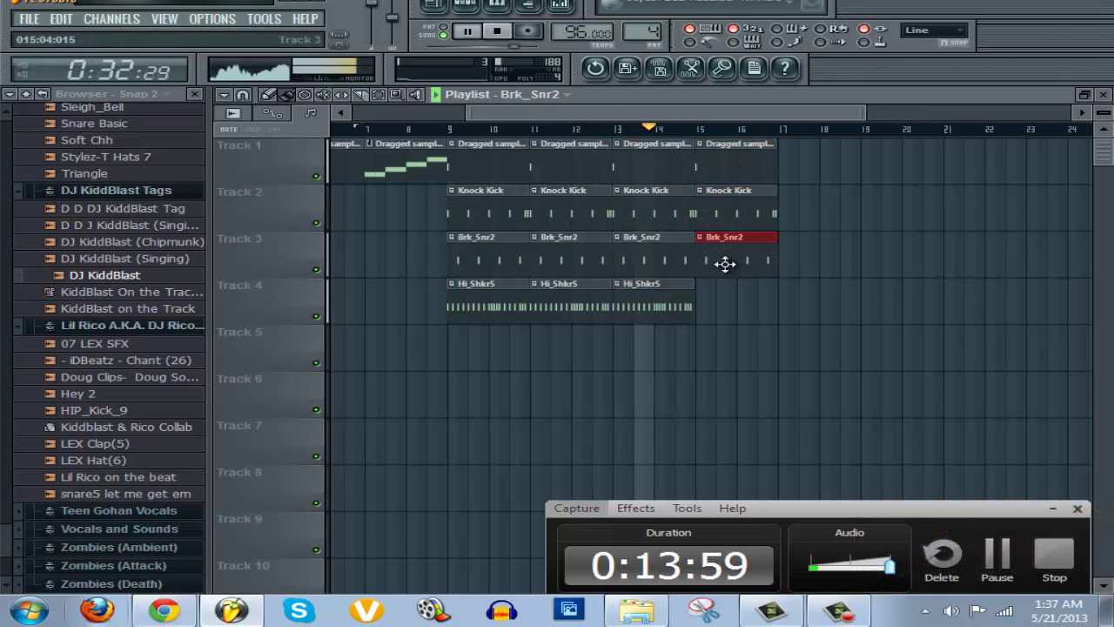
pyautogui.click(728, 305)
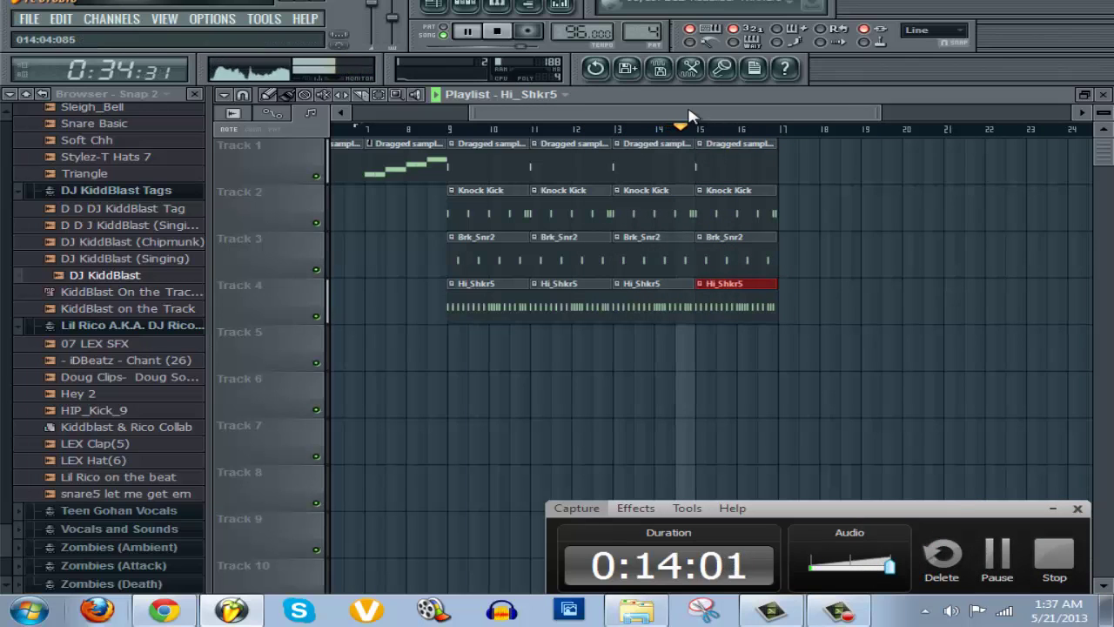
# Stop playback and replace the Track 1 clip at bar 15 with Dragged sample_11 #2.
pyautogui.hscroll(2, 692, 224)
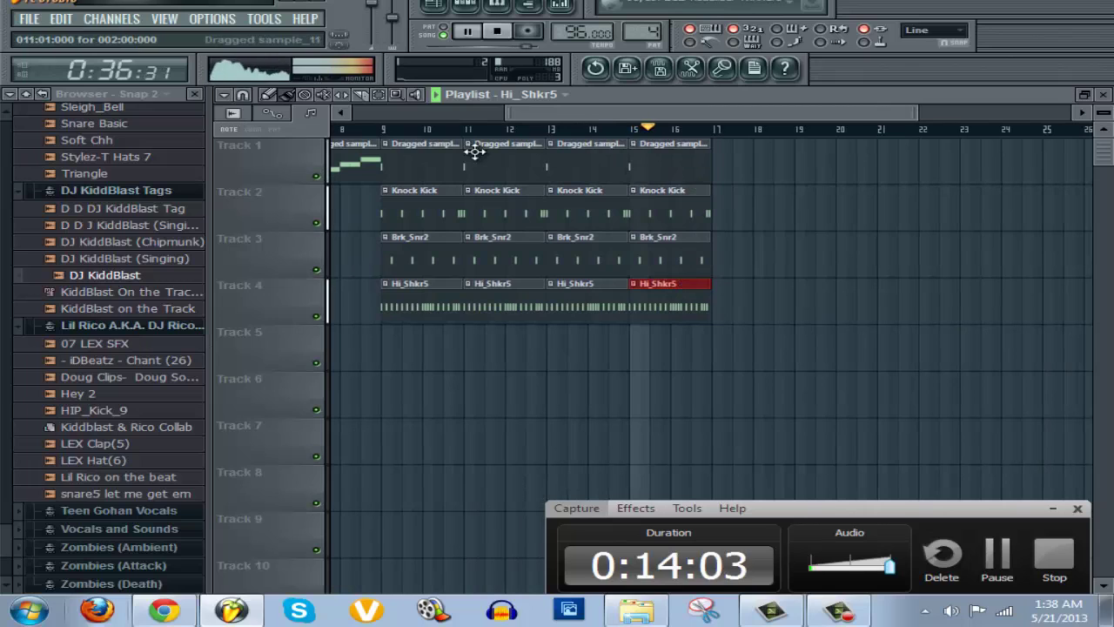
pyautogui.click(497, 31)
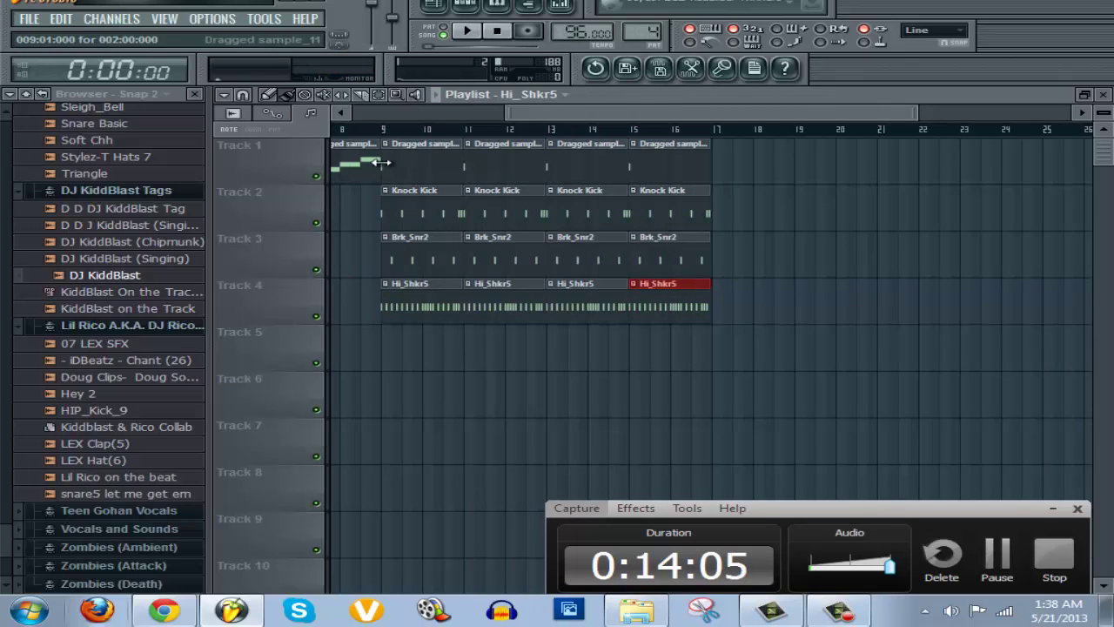
pyautogui.moveTo(652, 167)
pyautogui.mouseDown()
pyautogui.moveTo(668, 167)
pyautogui.moveTo(650, 158)
pyautogui.mouseUp()
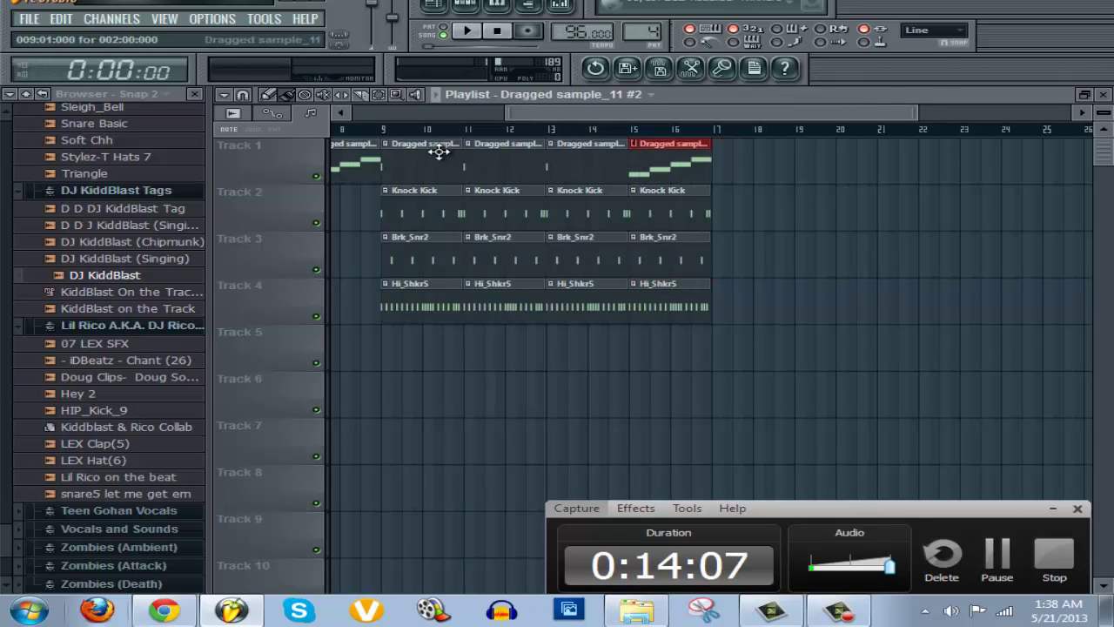
# Play from bar 9 and add Dragged sample_11, Knock Kick, Brk_Snr2 and Hi_Shkr5 clips at bar 17 on Tracks 1 to 4.
pyautogui.click(383, 130)
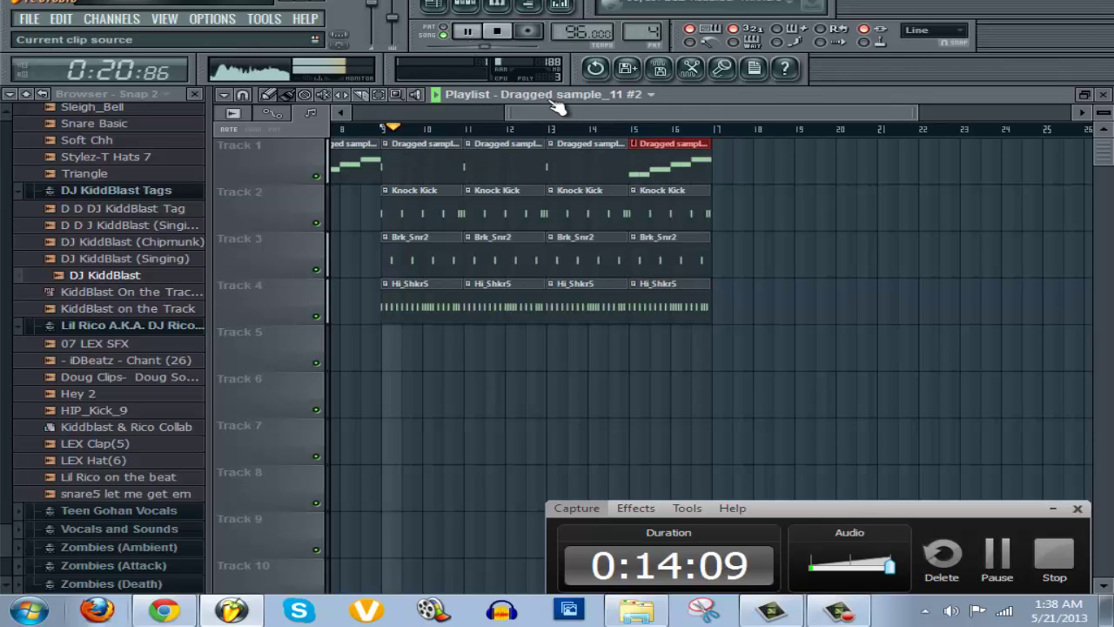
pyautogui.click(739, 149)
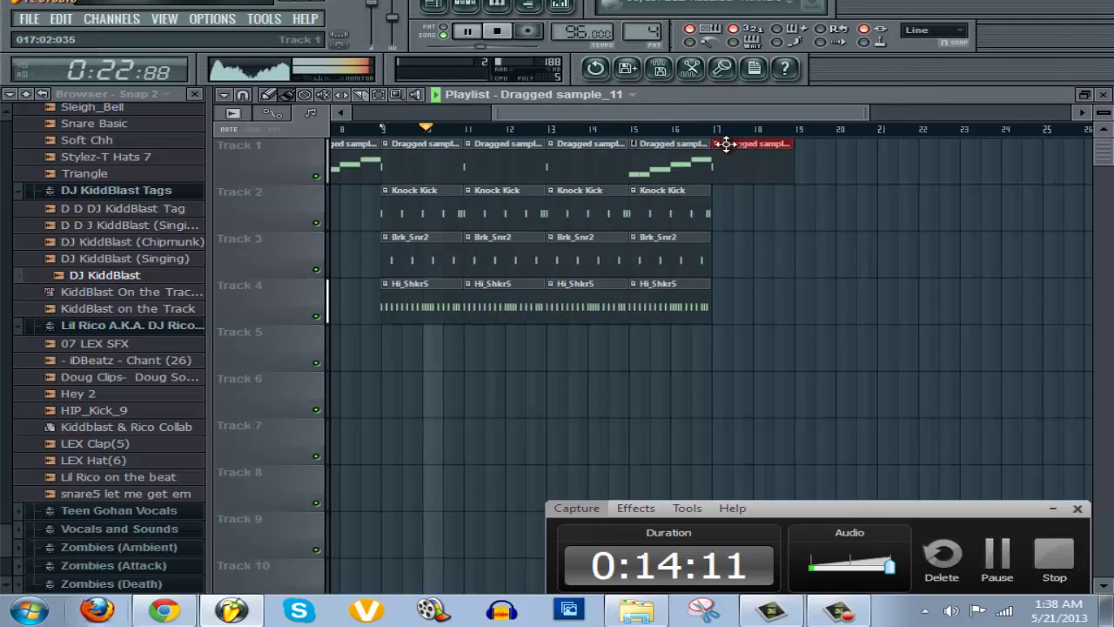
pyautogui.click(712, 207)
pyautogui.click(735, 209)
pyautogui.click(712, 252)
pyautogui.click(736, 259)
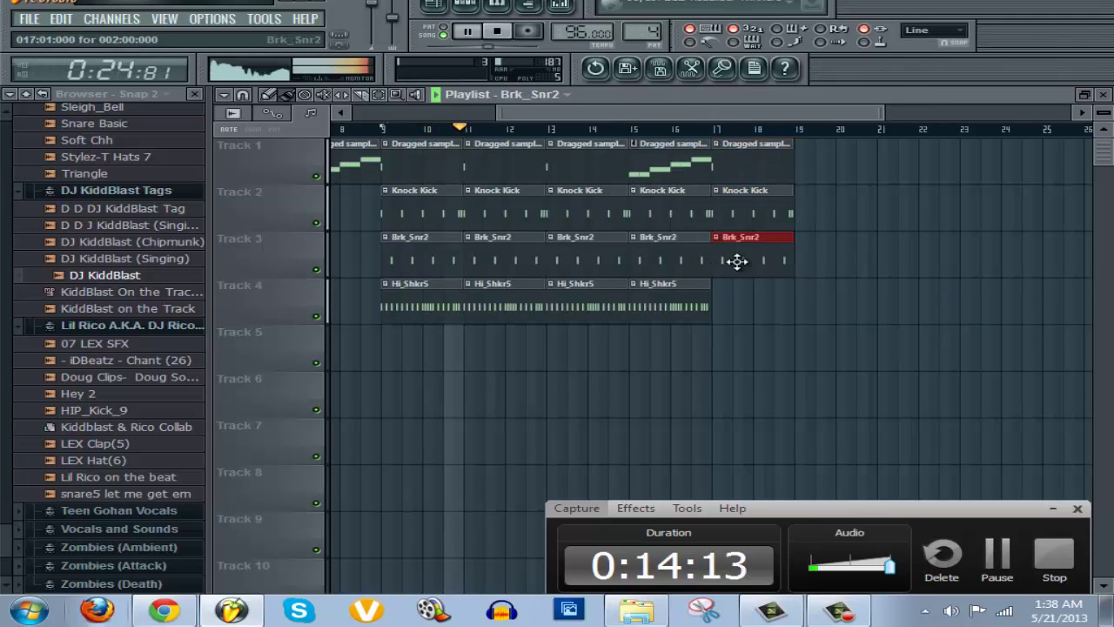
pyautogui.click(714, 309)
pyautogui.click(739, 308)
# Place a DJ Blazy Tag 2 clip on Track 5 at bar 15.
pyautogui.moveTo(644, 115); pyautogui.dragTo(568, 136)
pyautogui.click(520, 99)
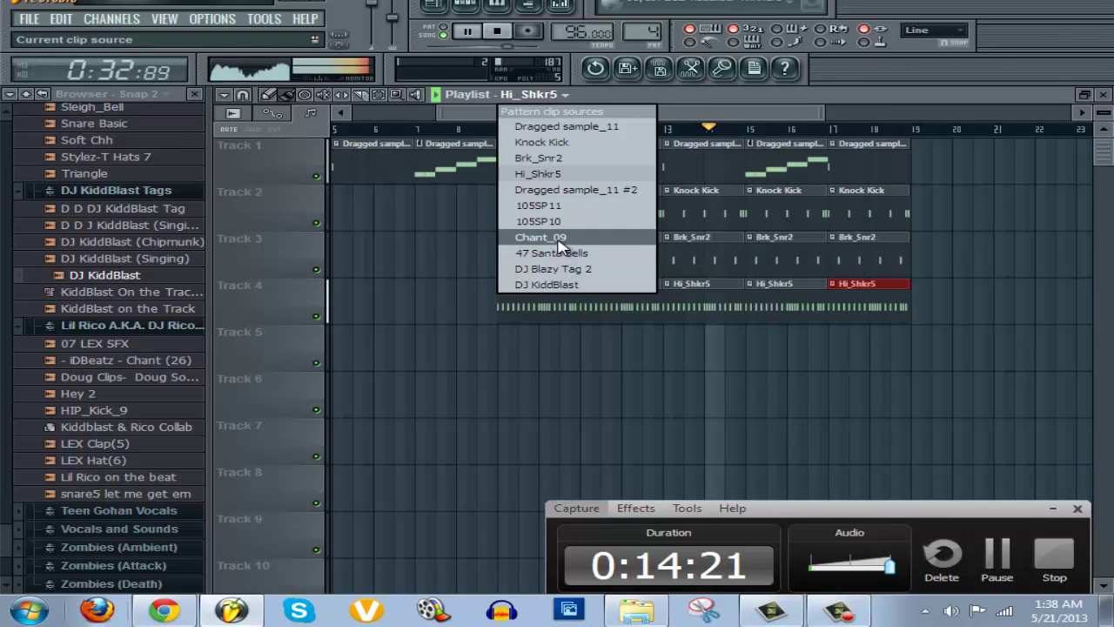
pyautogui.click(571, 270)
pyautogui.click(754, 354)
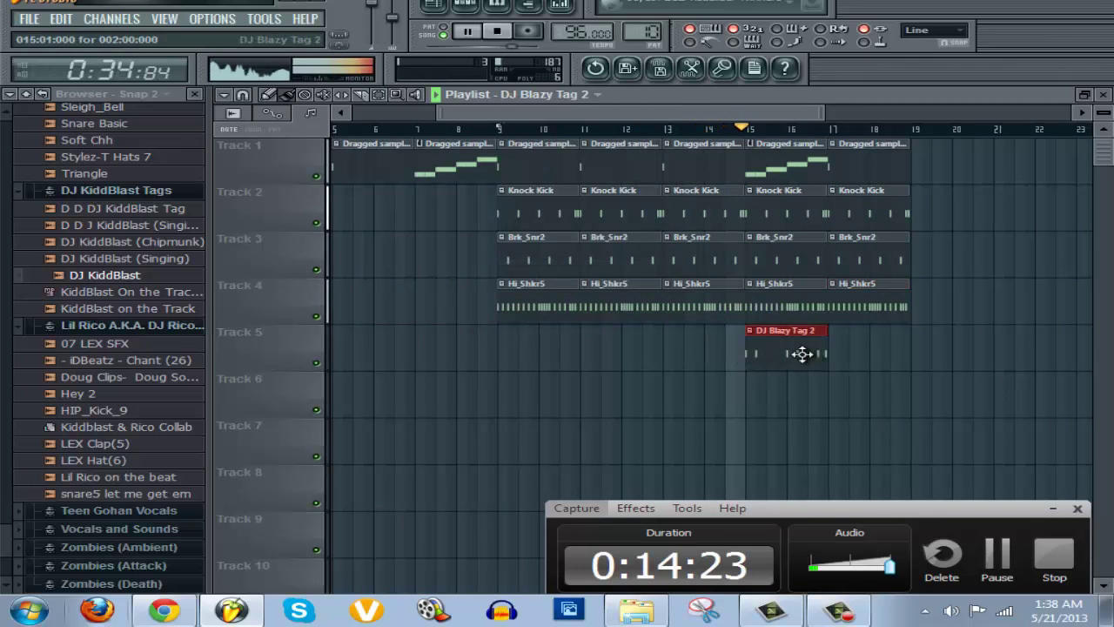
# Place a DJ KiddBlast clip on Track 6 and a 47 Santa Bells clip on Track 7, both at bar 17.
pyautogui.click(549, 98)
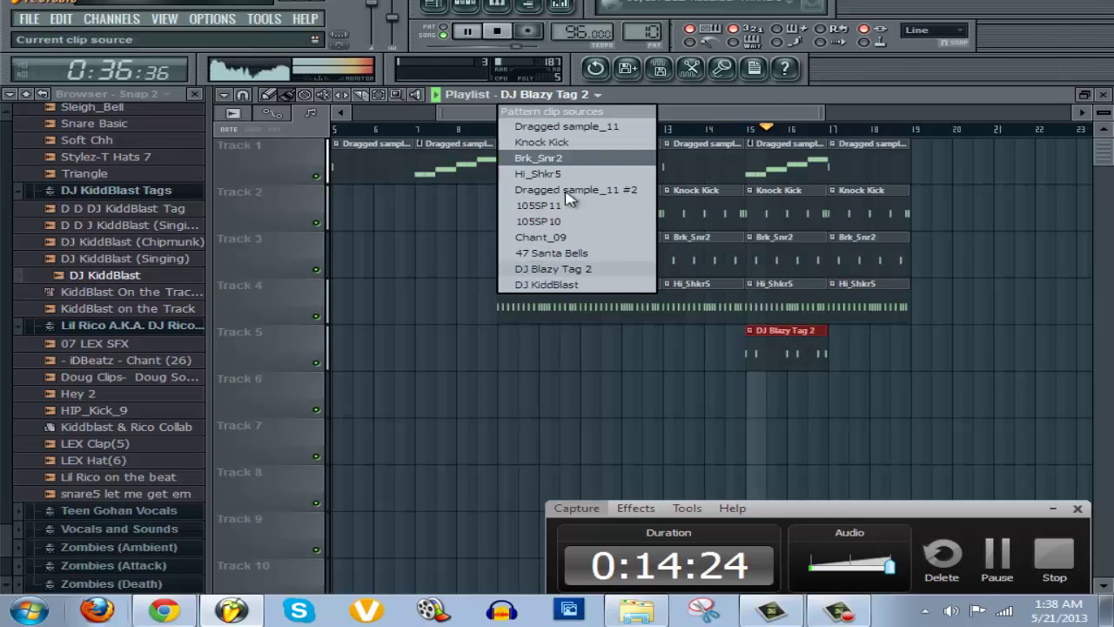
pyautogui.click(572, 286)
pyautogui.moveTo(868, 393)
pyautogui.mouseDown()
pyautogui.moveTo(883, 392)
pyautogui.moveTo(870, 386)
pyautogui.mouseUp()
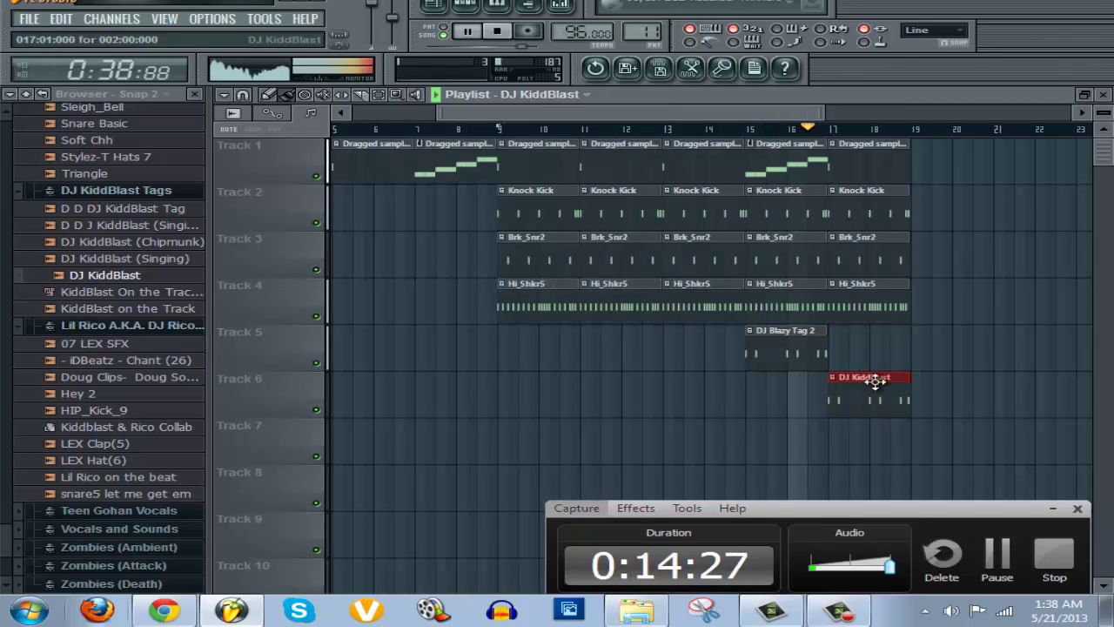
pyautogui.click(553, 96)
pyautogui.click(551, 252)
pyautogui.click(843, 449)
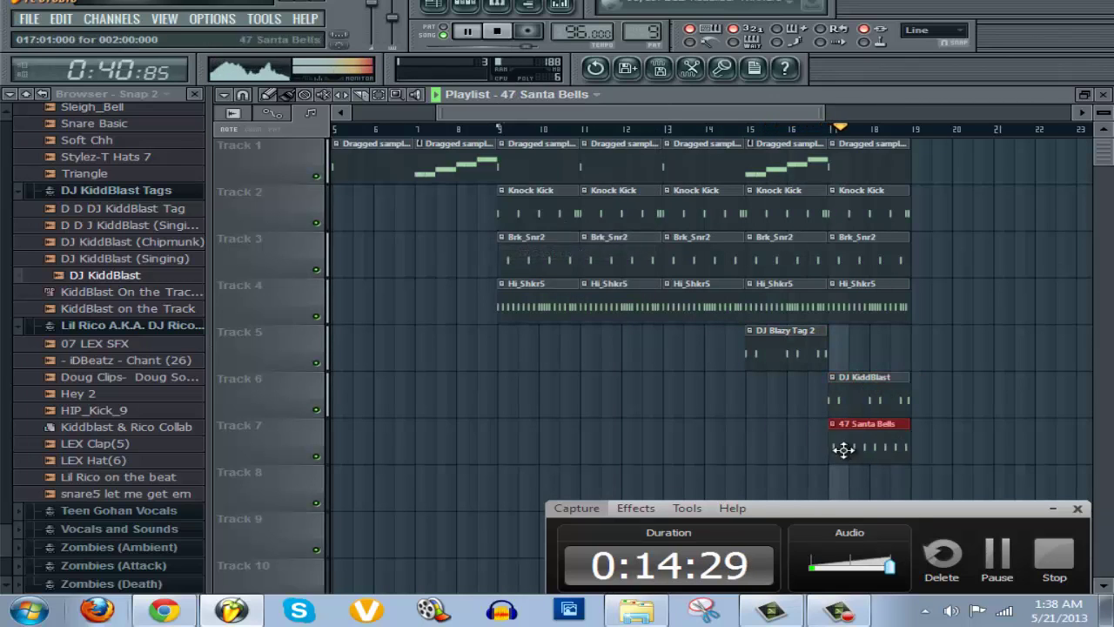
# Replay from bar 13 and repeat the DJ KiddBlast and 47 Santa Bells clips at bar 19 on Tracks 6 and 7.
pyautogui.moveTo(794, 116); pyautogui.dragTo(814, 116)
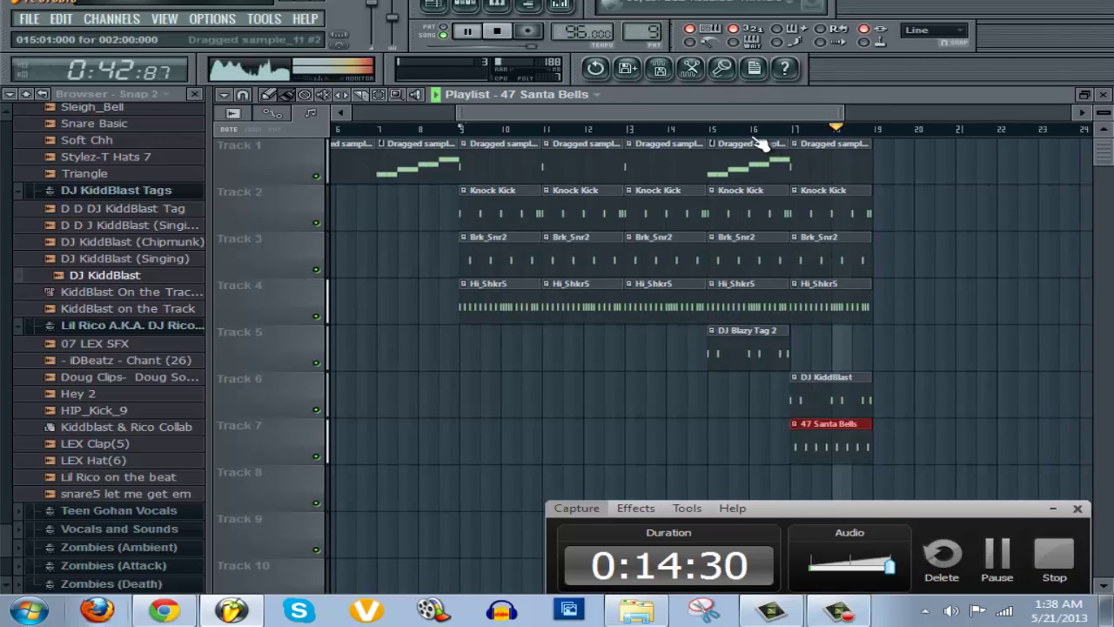
pyautogui.click(630, 131)
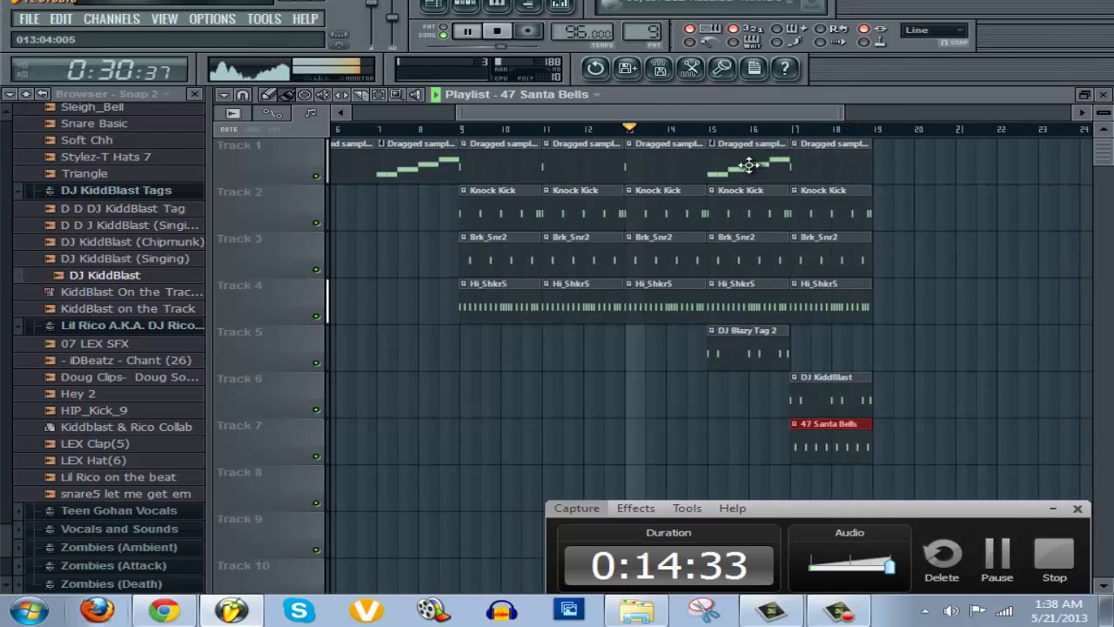
pyautogui.click(856, 411)
pyautogui.click(888, 406)
pyautogui.click(865, 436)
pyautogui.click(887, 435)
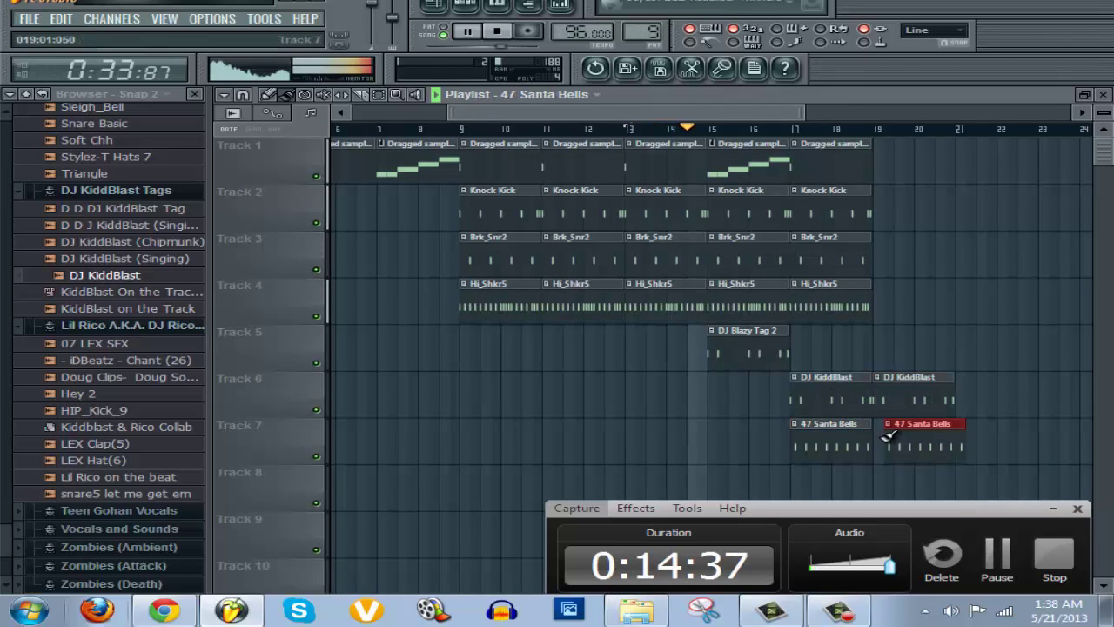
# Choose Chant_09 as the playlist clip source, stop playback and return to the start of the arrangement.
pyautogui.click(540, 96)
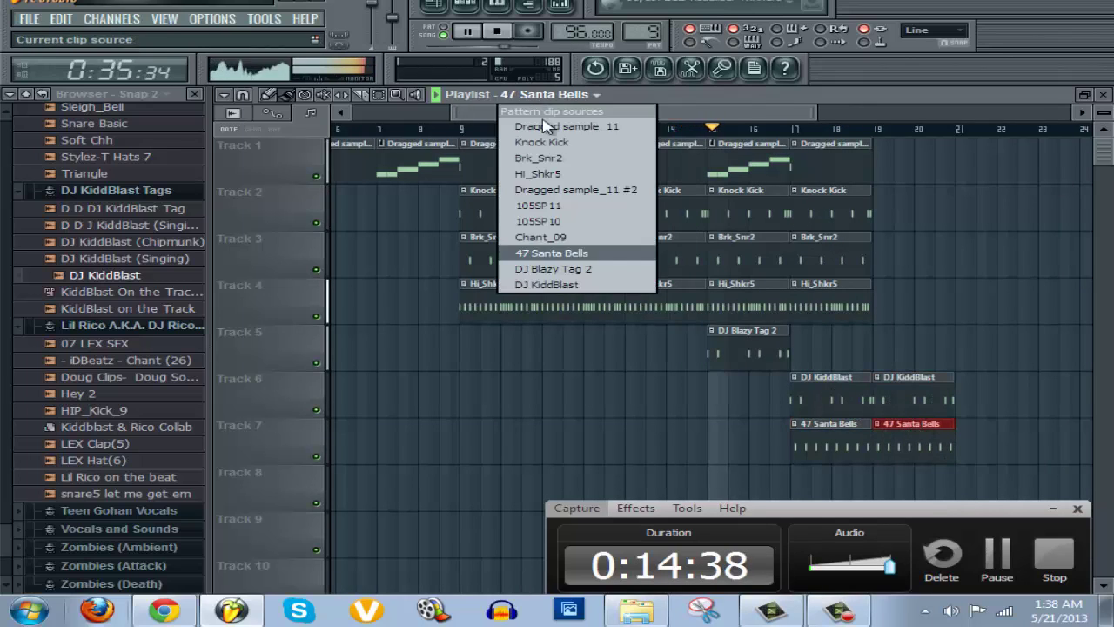
pyautogui.click(577, 238)
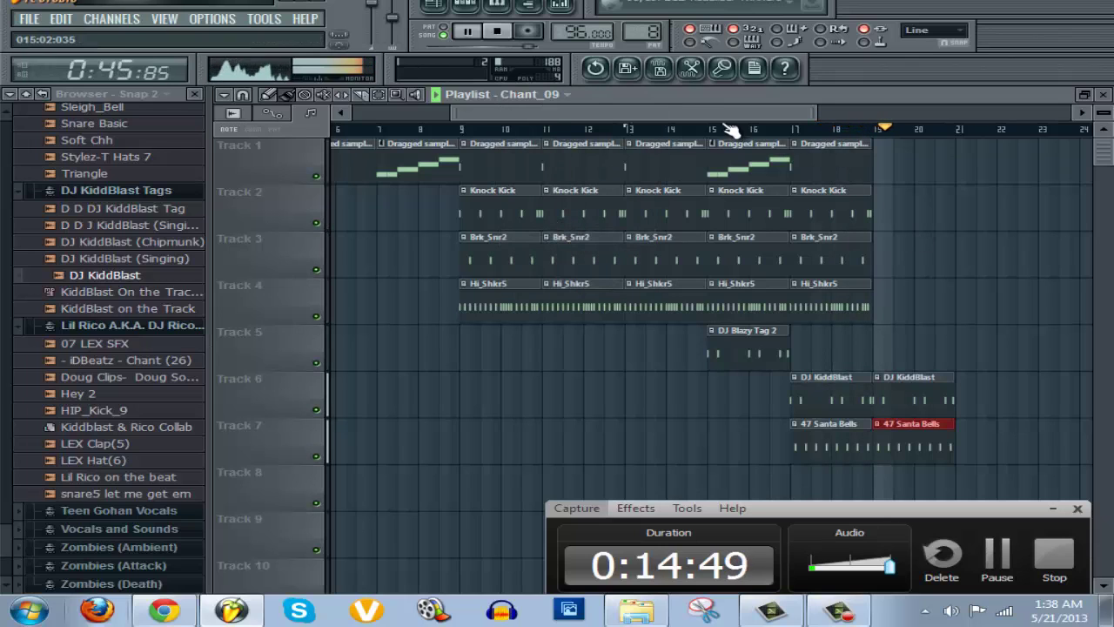
pyautogui.click(509, 36)
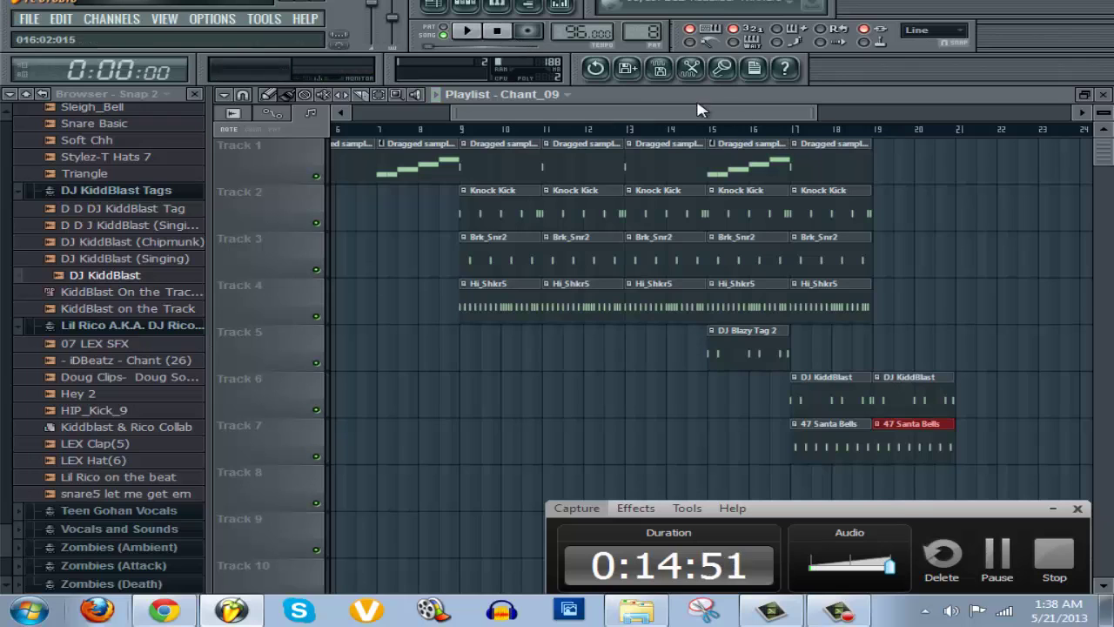
pyautogui.moveTo(701, 110); pyautogui.dragTo(600, 109)
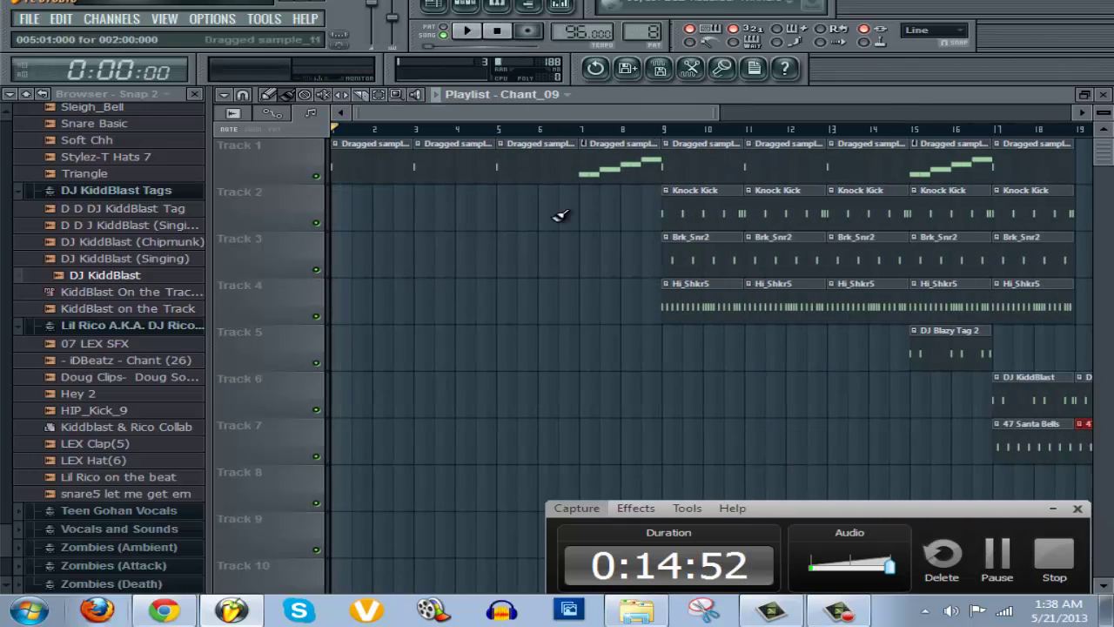